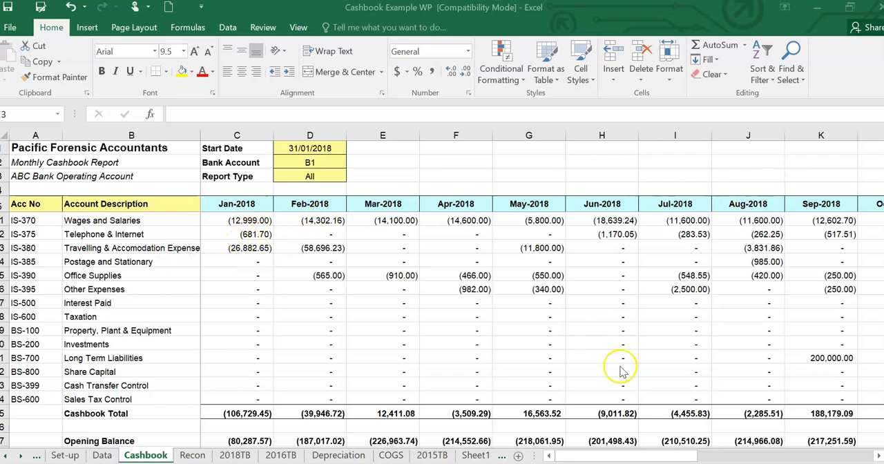
- Examine the Cashbook sheet's monthly columns through to Total, and its account list up to the Sales row
{"action": "left_click", "coordinate": [649, 459]}
{"action": "left_click_drag", "start_coordinate": [681, 459], "coordinate": [748, 457]}
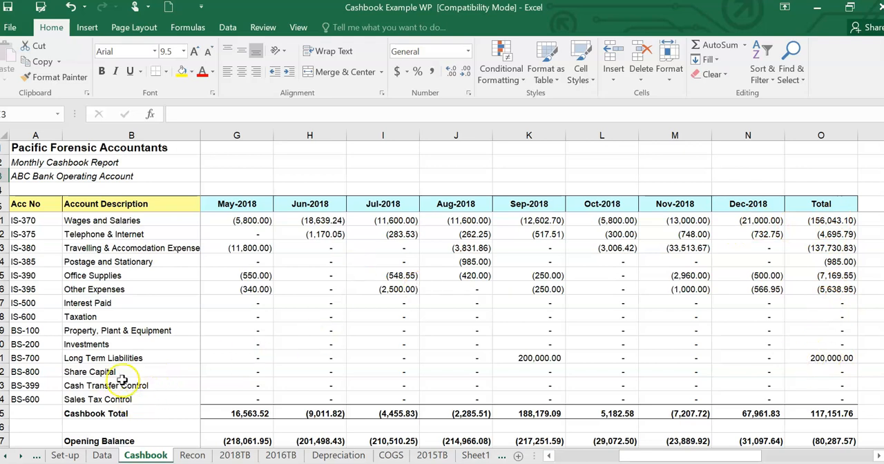
{"action": "scroll", "coordinate": [114, 238], "scroll_direction": "up", "scroll_amount": 1}
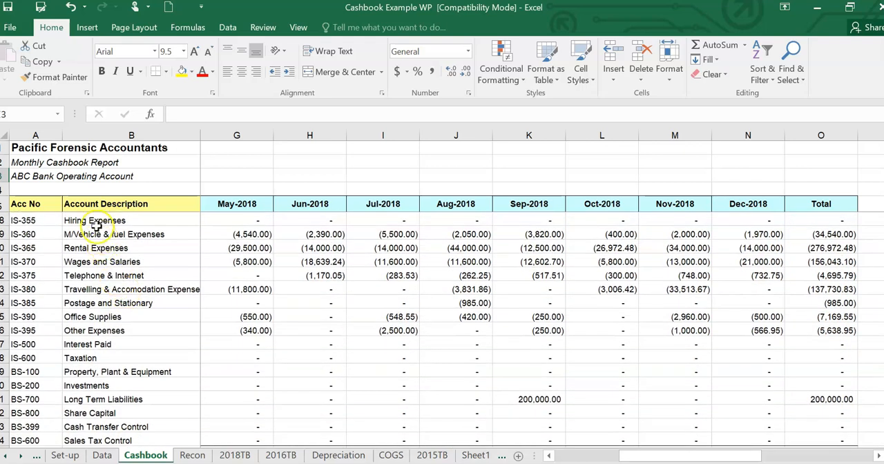
{"action": "scroll", "coordinate": [103, 231], "scroll_direction": "up", "scroll_amount": 1}
{"action": "scroll", "coordinate": [126, 238], "scroll_direction": "up", "scroll_amount": 1}
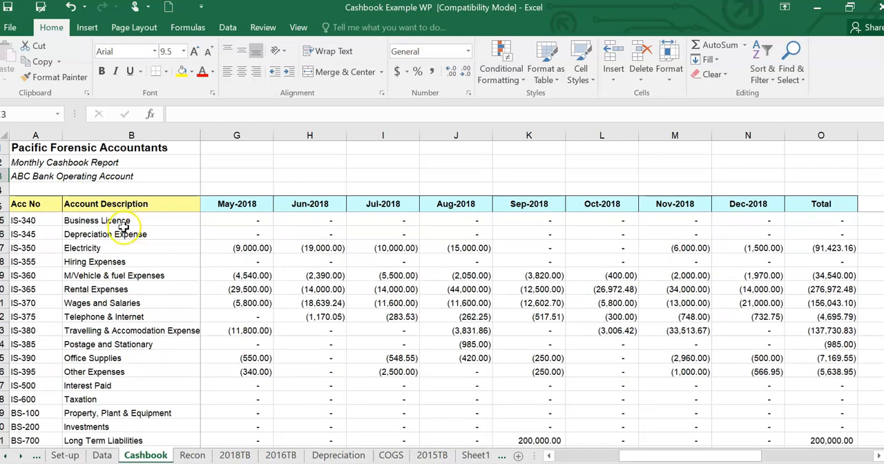
{"action": "scroll", "coordinate": [176, 242], "scroll_direction": "up", "scroll_amount": 2}
{"action": "scroll", "coordinate": [138, 240], "scroll_direction": "up", "scroll_amount": 1}
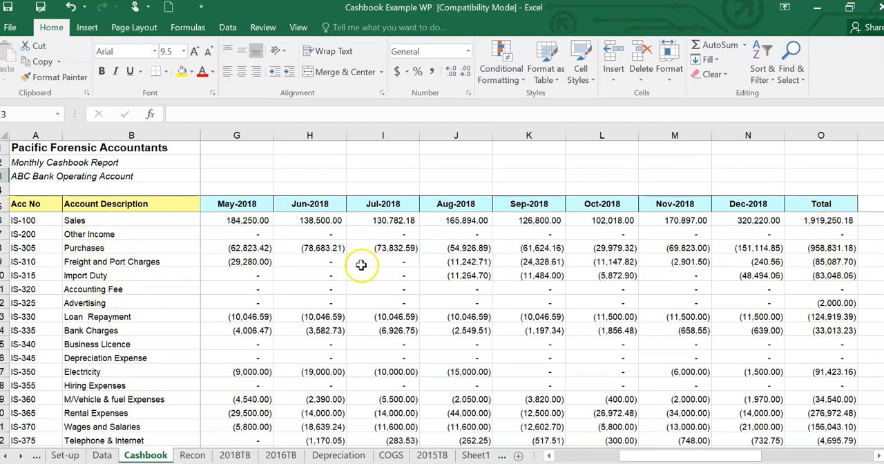
- Review the Cashbook Total, Opening Balance and Closing Balance rows across the months back to Jan-2018
{"action": "scroll", "coordinate": [345, 265], "scroll_direction": "down", "scroll_amount": 3}
{"action": "scroll", "coordinate": [335, 267], "scroll_direction": "down", "scroll_amount": 3}
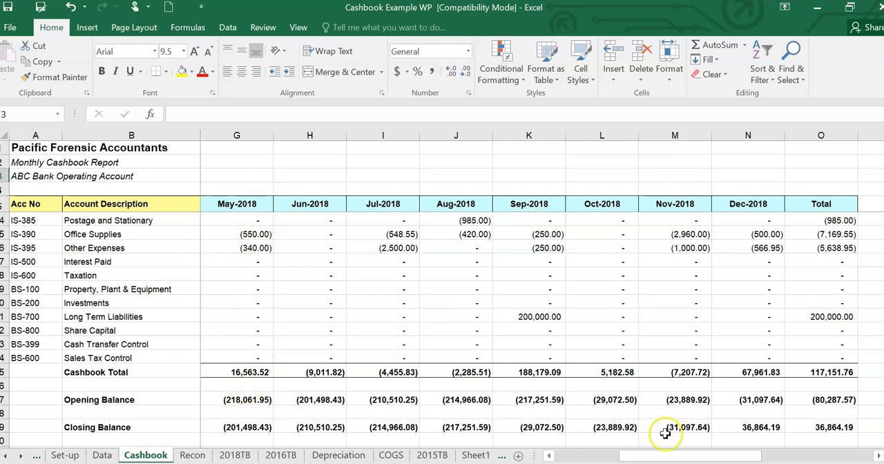
{"action": "left_click_drag", "start_coordinate": [678, 459], "coordinate": [659, 457]}
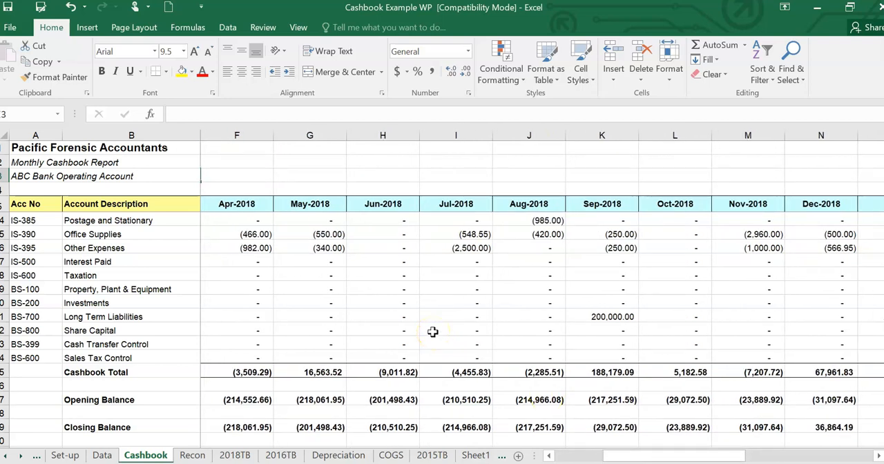
{"action": "left_click_drag", "start_coordinate": [651, 455], "coordinate": [580, 454]}
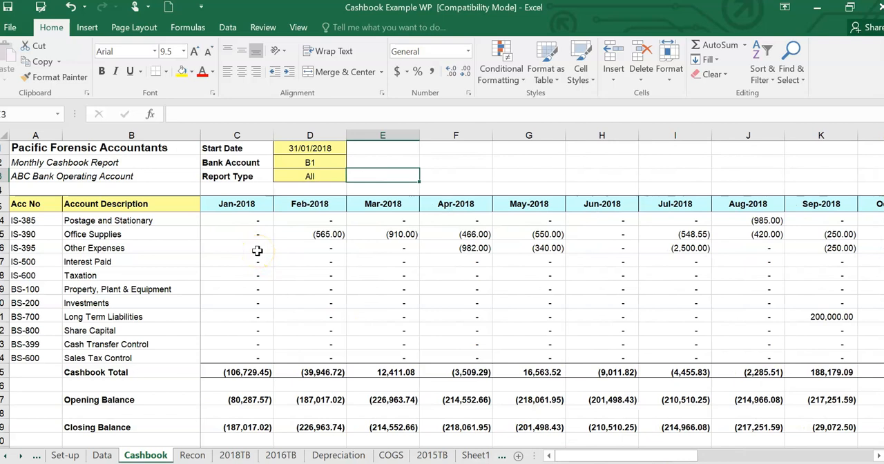
{"action": "left_click_drag", "start_coordinate": [676, 455], "coordinate": [652, 450]}
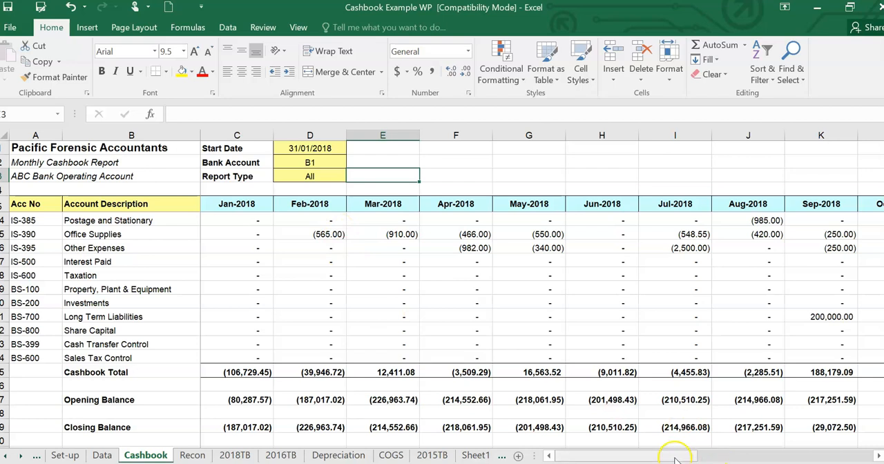
{"action": "scroll", "coordinate": [373, 255], "scroll_direction": "up", "scroll_amount": 2}
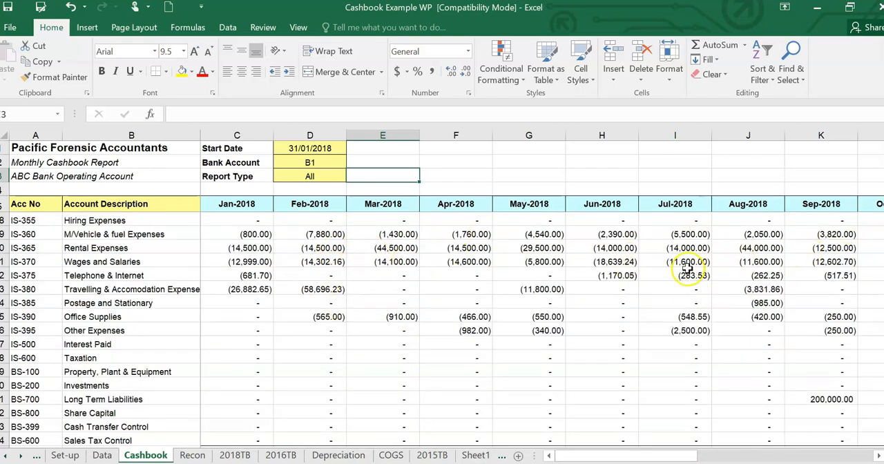
- Look briefly at the Recon sheet and examine the Cashbook sheet's Dec-2018 and Total columns, including the bank account balances
{"action": "left_click", "coordinate": [192, 455]}
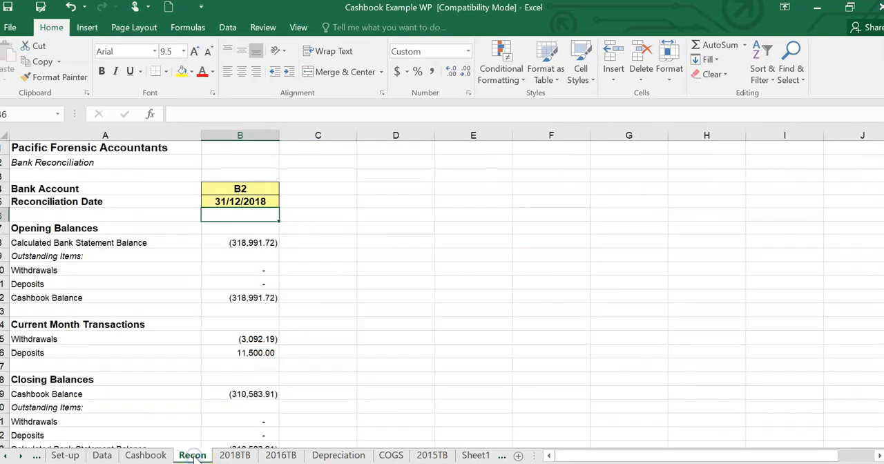
{"action": "left_click", "coordinate": [146, 455]}
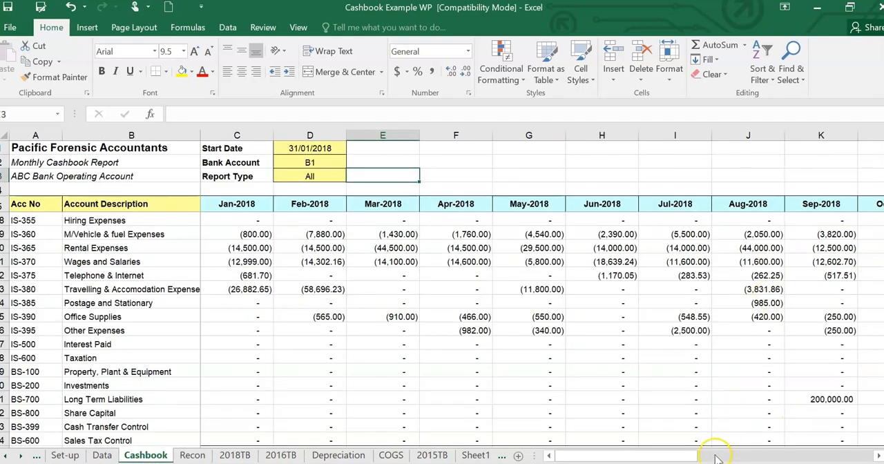
{"action": "left_click_drag", "start_coordinate": [692, 455], "coordinate": [770, 431]}
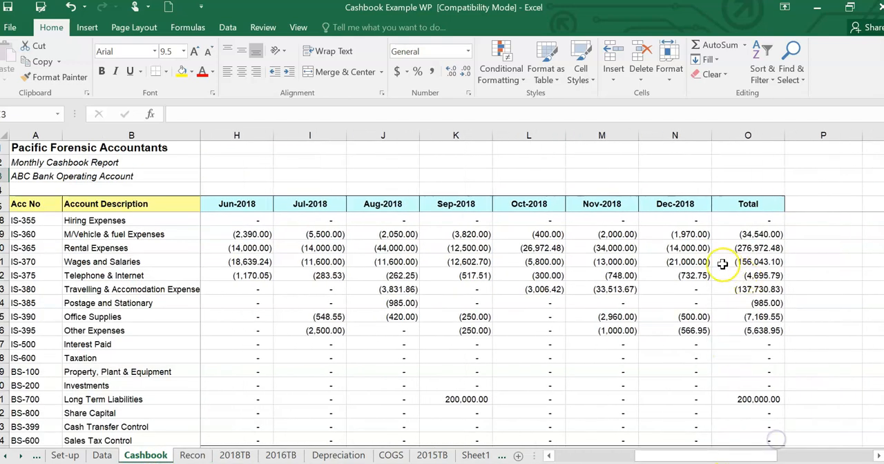
{"action": "scroll", "coordinate": [722, 258], "scroll_direction": "down", "scroll_amount": 4}
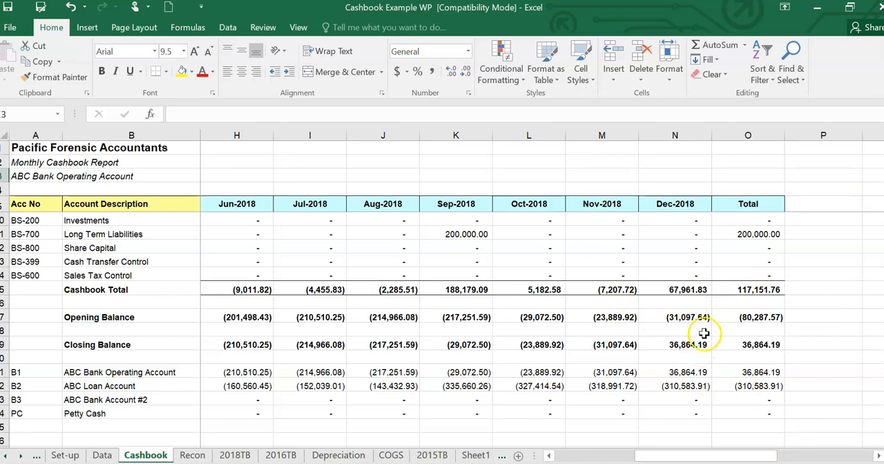
{"action": "scroll", "coordinate": [738, 290], "scroll_direction": "up", "scroll_amount": 2}
{"action": "scroll", "coordinate": [740, 285], "scroll_direction": "up", "scroll_amount": 5}
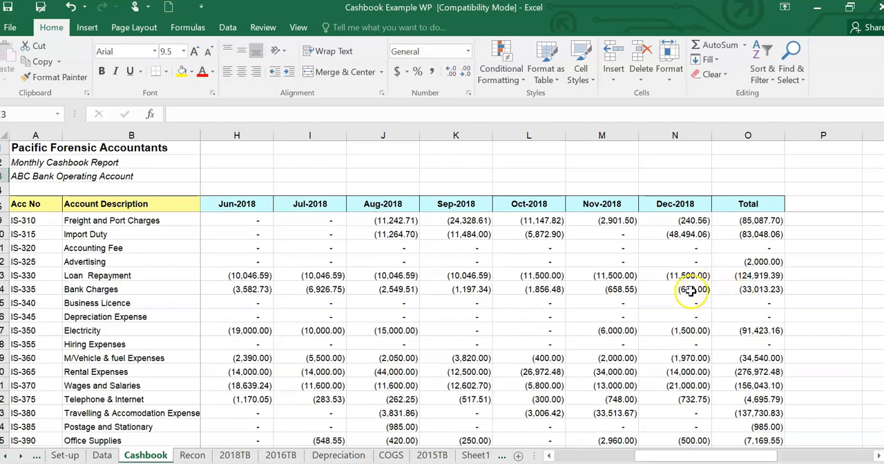
{"action": "scroll", "coordinate": [690, 292], "scroll_direction": "down", "scroll_amount": 1}
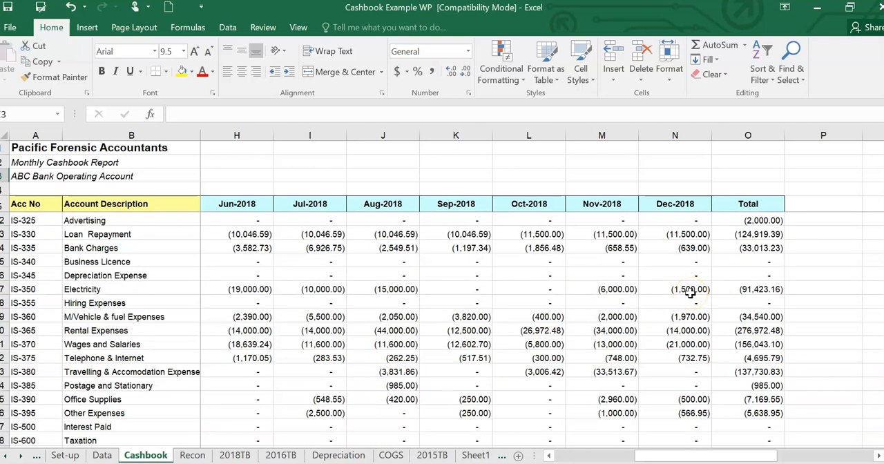
- Compare the ABC Loan Account's Dec-2018 balance on the Cashbook sheet with the B2 bank reconciliation on the Recon sheet
{"action": "left_click", "coordinate": [193, 455]}
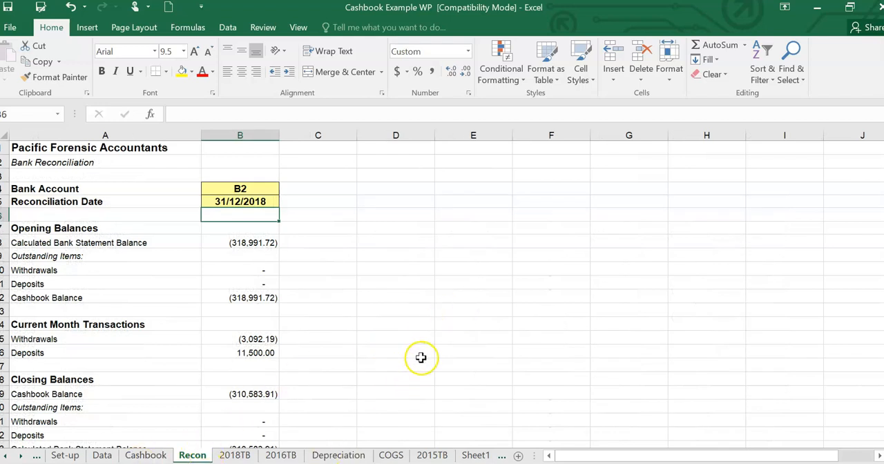
{"action": "left_click", "coordinate": [133, 452]}
{"action": "scroll", "coordinate": [509, 382], "scroll_direction": "down", "scroll_amount": 6}
{"action": "scroll", "coordinate": [509, 382], "scroll_direction": "down", "scroll_amount": 1}
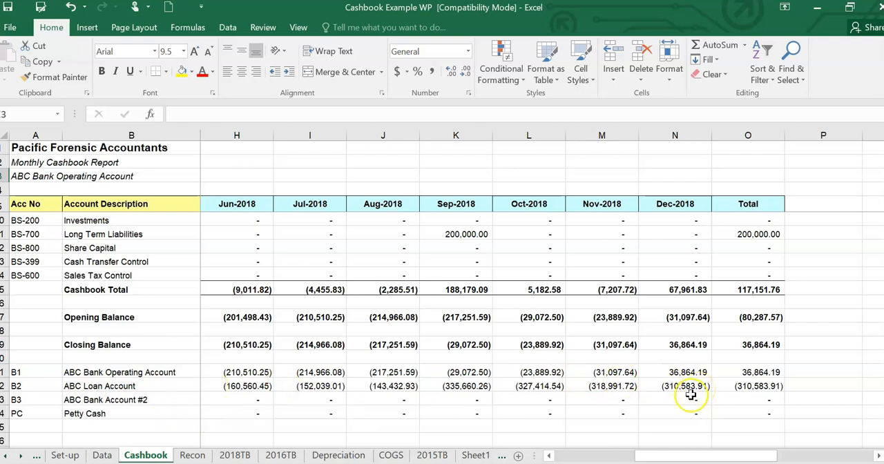
{"action": "left_click", "coordinate": [192, 455]}
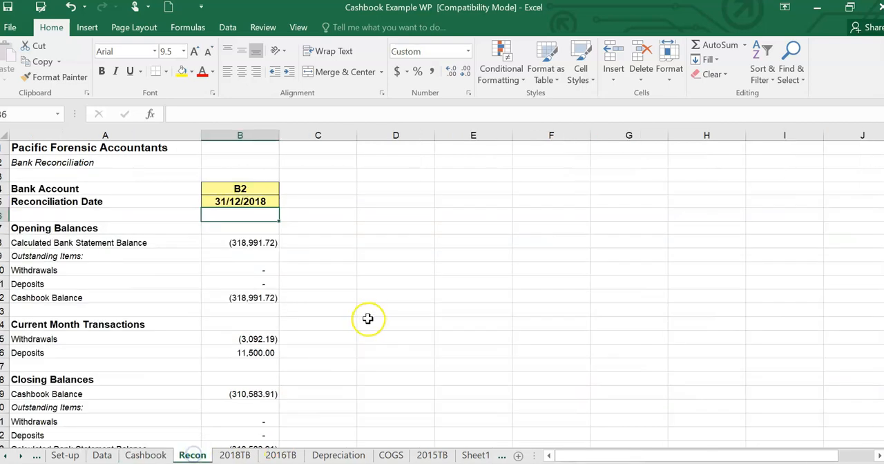
{"action": "scroll", "coordinate": [368, 311], "scroll_direction": "down", "scroll_amount": 2}
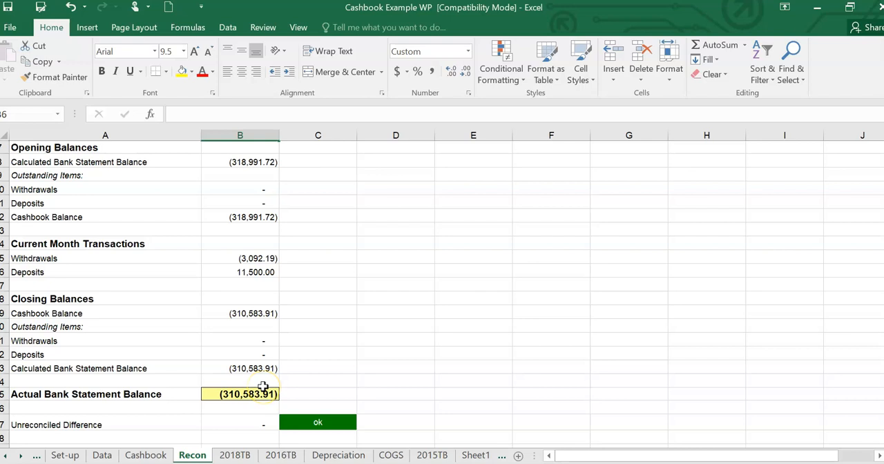
{"action": "scroll", "coordinate": [330, 365], "scroll_direction": "up", "scroll_amount": 2}
{"action": "scroll", "coordinate": [330, 361], "scroll_direction": "down", "scroll_amount": 2}
- Examine the monthly amounts and yearly totals of each account on the Cashbook sheet, from Sales down to the opening balance
{"action": "left_click", "coordinate": [148, 455]}
{"action": "scroll", "coordinate": [426, 341], "scroll_direction": "up", "scroll_amount": 8}
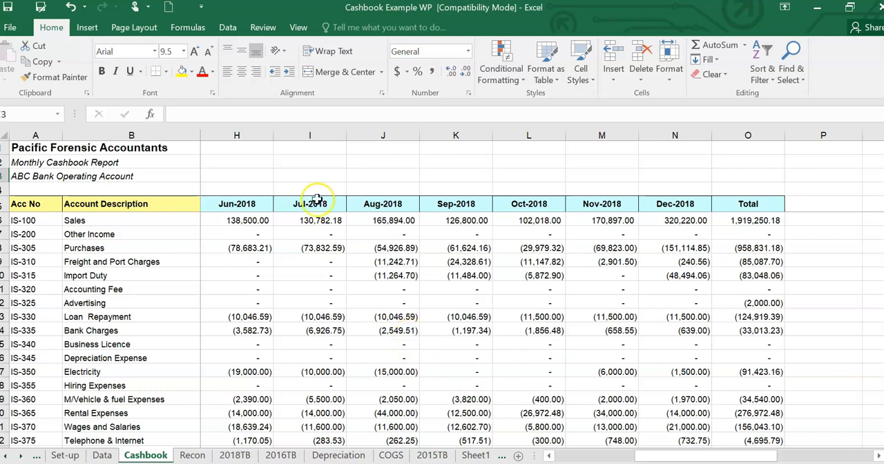
{"action": "scroll", "coordinate": [400, 245], "scroll_direction": "down", "scroll_amount": 3}
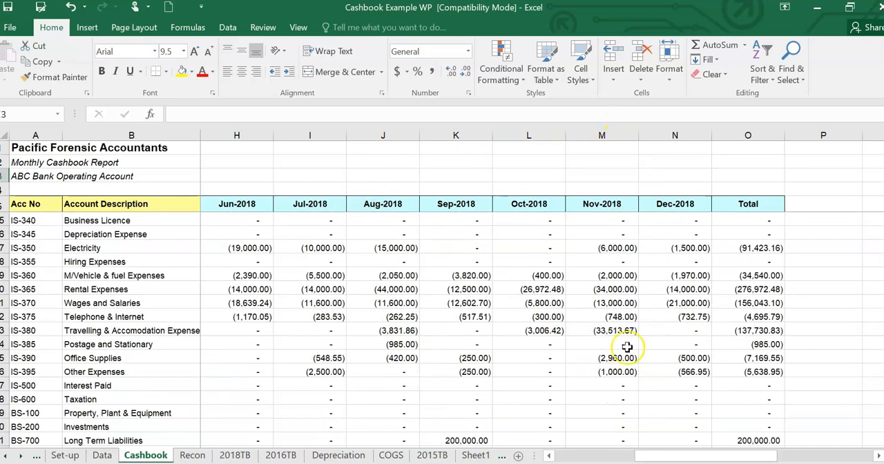
{"action": "scroll", "coordinate": [613, 321], "scroll_direction": "down", "scroll_amount": 6}
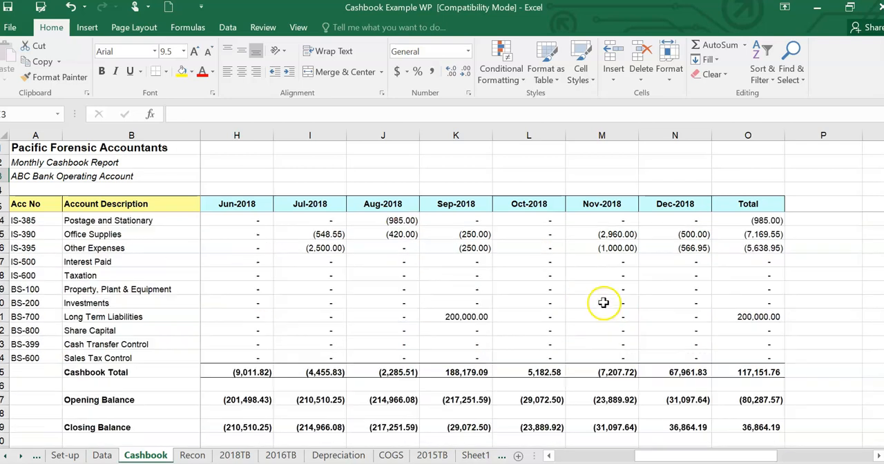
{"action": "scroll", "coordinate": [766, 304], "scroll_direction": "up", "scroll_amount": 9}
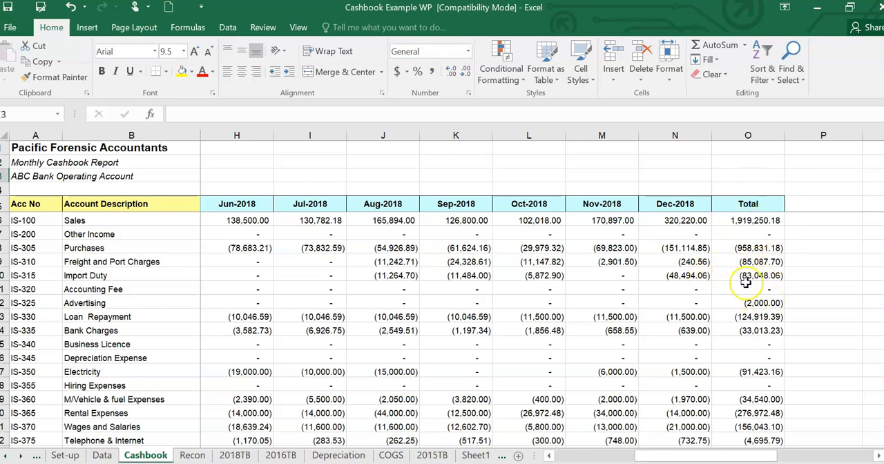
{"action": "scroll", "coordinate": [773, 261], "scroll_direction": "down", "scroll_amount": 5}
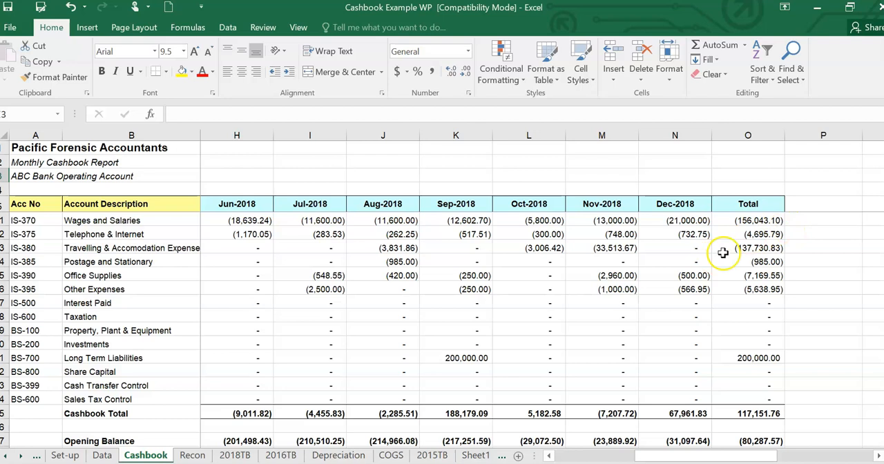
{"action": "scroll", "coordinate": [785, 225], "scroll_direction": "up", "scroll_amount": 4}
{"action": "left_click_drag", "start_coordinate": [697, 455], "coordinate": [649, 455]}
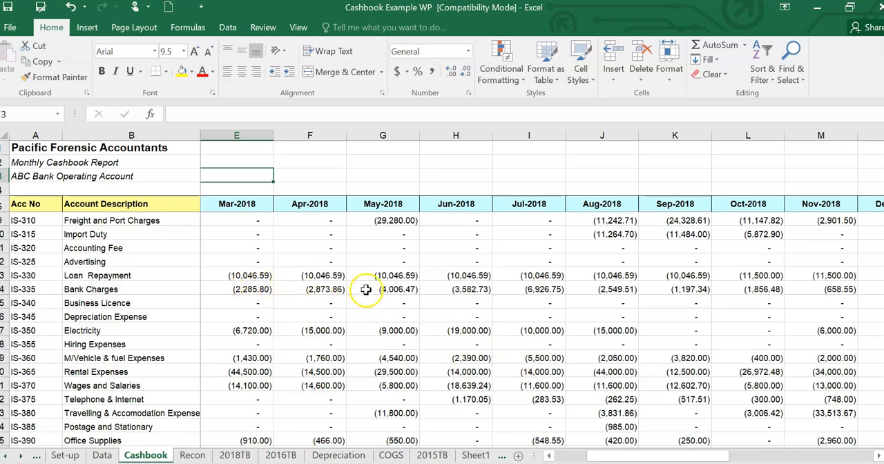
{"action": "scroll", "coordinate": [364, 288], "scroll_direction": "up", "scroll_amount": 1}
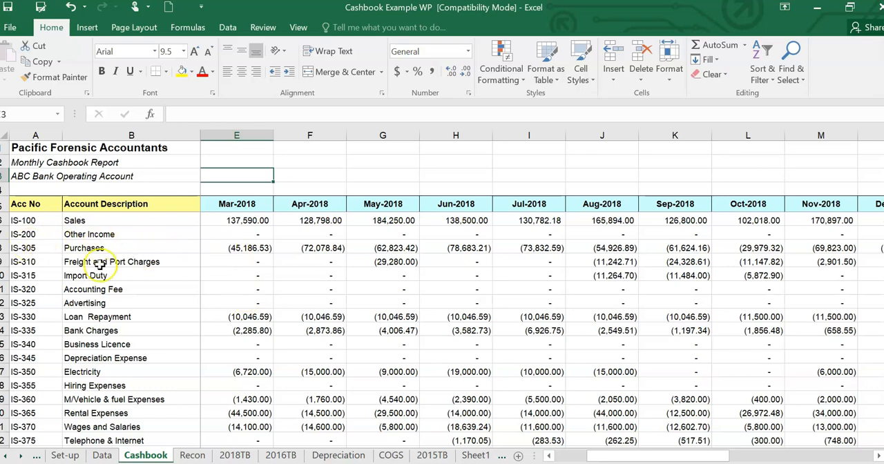
- Inspect the Purchases row's description, account number IS-305 and the formula behind its Mar-2018 amount
{"action": "left_click", "coordinate": [155, 248]}
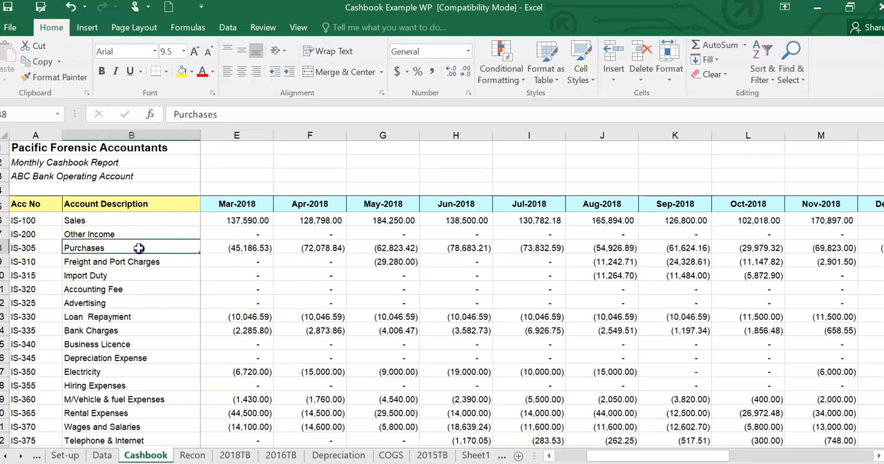
{"action": "left_click", "coordinate": [23, 250]}
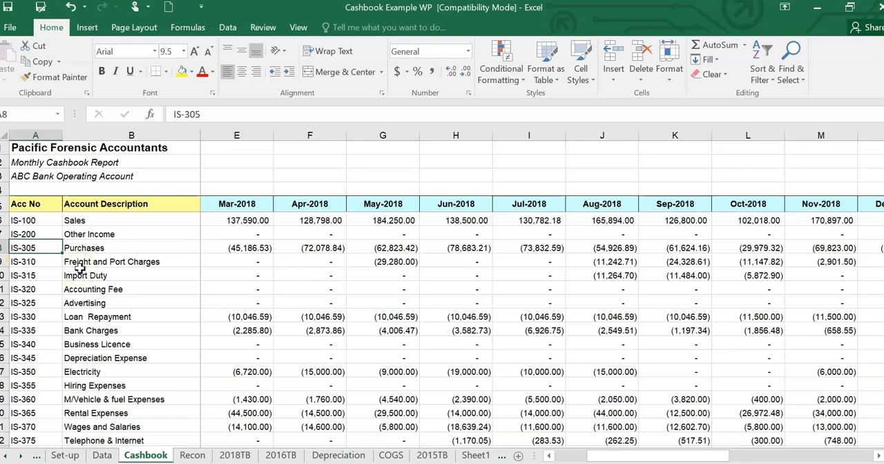
{"action": "left_click", "coordinate": [250, 249]}
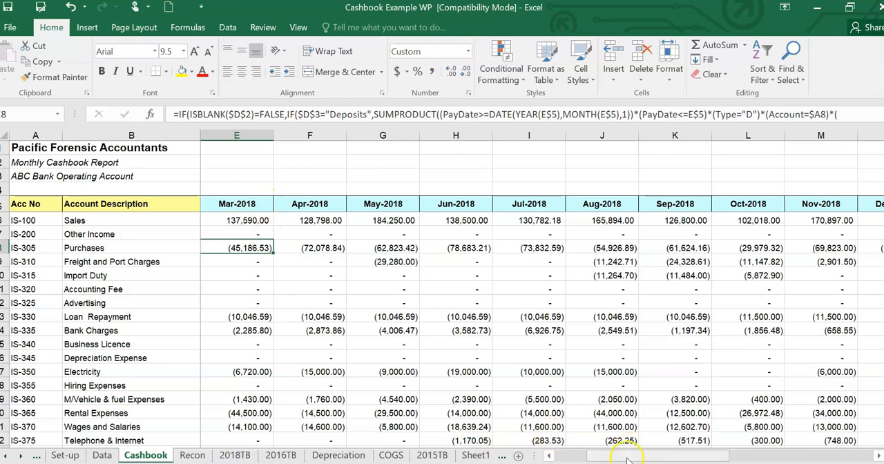
{"action": "left_click_drag", "start_coordinate": [625, 460], "coordinate": [594, 459]}
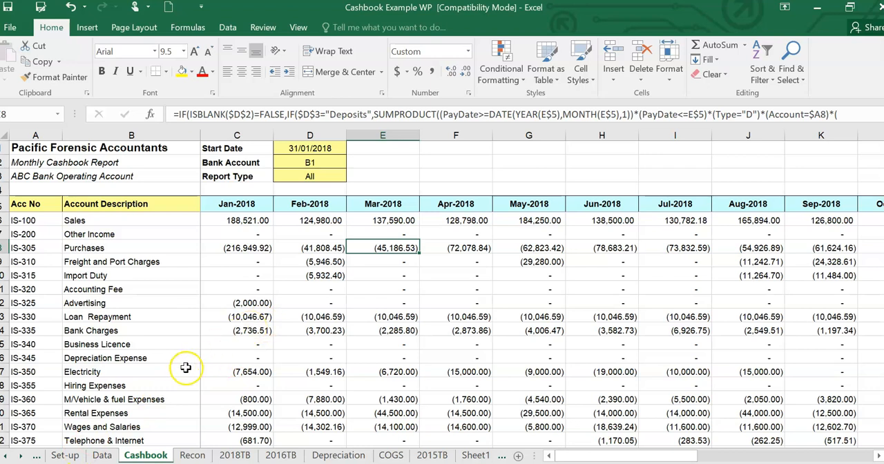
- Examine the Set-up sheet, especially Input Error Codes E1 to E5, and glance at the Cashbook and Data sheets they relate to
{"action": "left_click", "coordinate": [64, 456]}
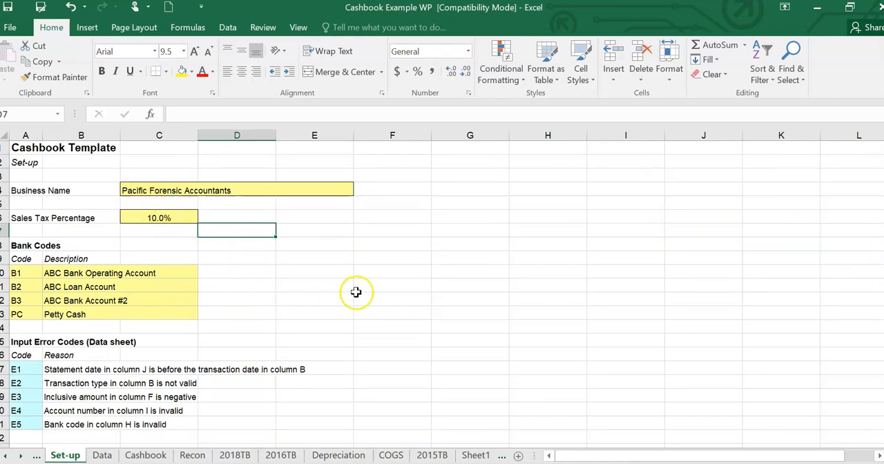
{"action": "scroll", "coordinate": [357, 290], "scroll_direction": "down", "scroll_amount": 1}
{"action": "scroll", "coordinate": [415, 306], "scroll_direction": "up", "scroll_amount": 1}
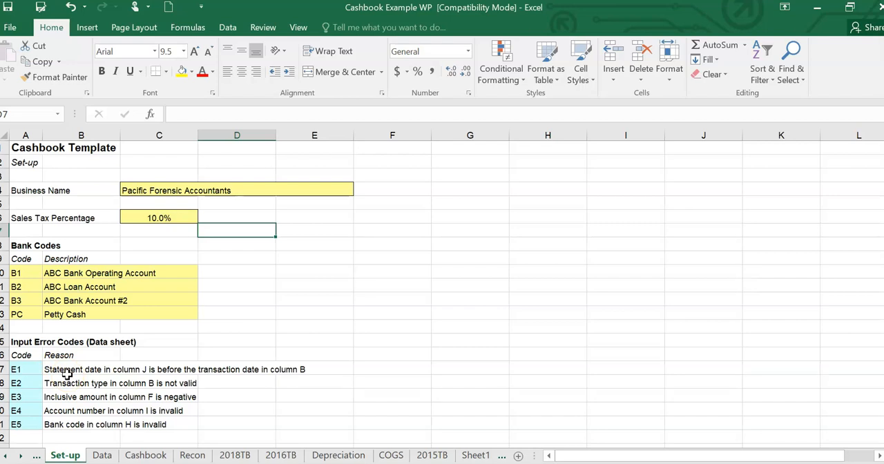
{"action": "left_click", "coordinate": [31, 370]}
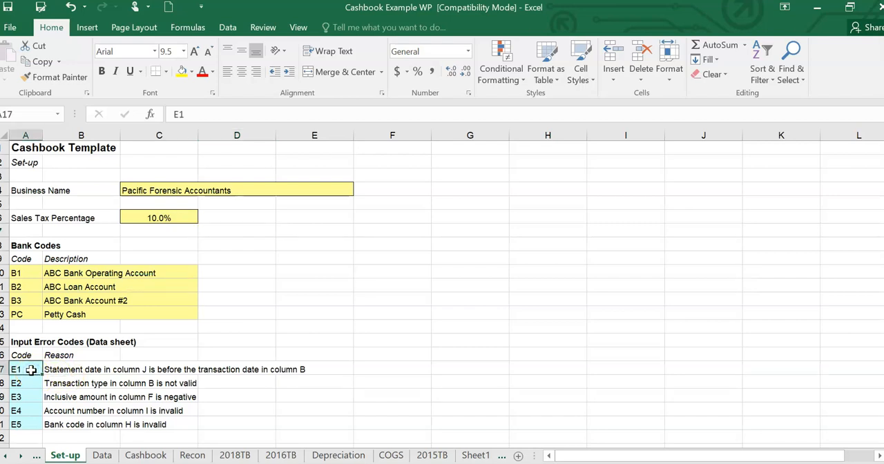
{"action": "left_click", "coordinate": [27, 383]}
{"action": "left_click", "coordinate": [27, 398]}
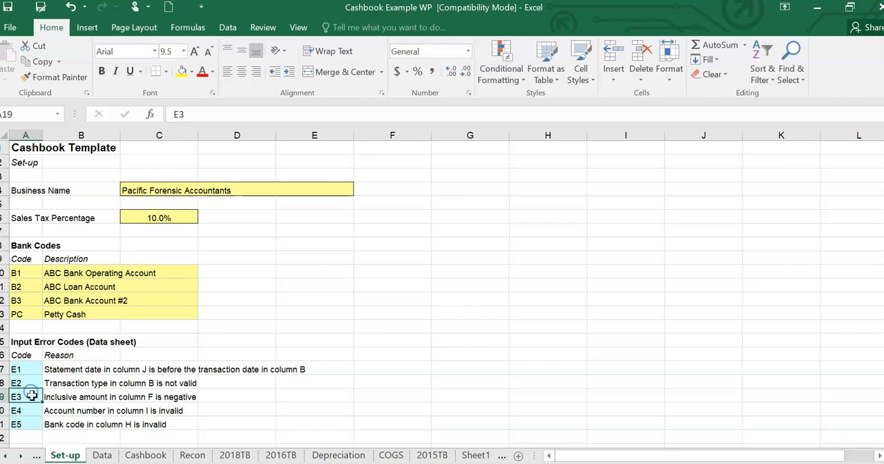
{"action": "left_click", "coordinate": [32, 409]}
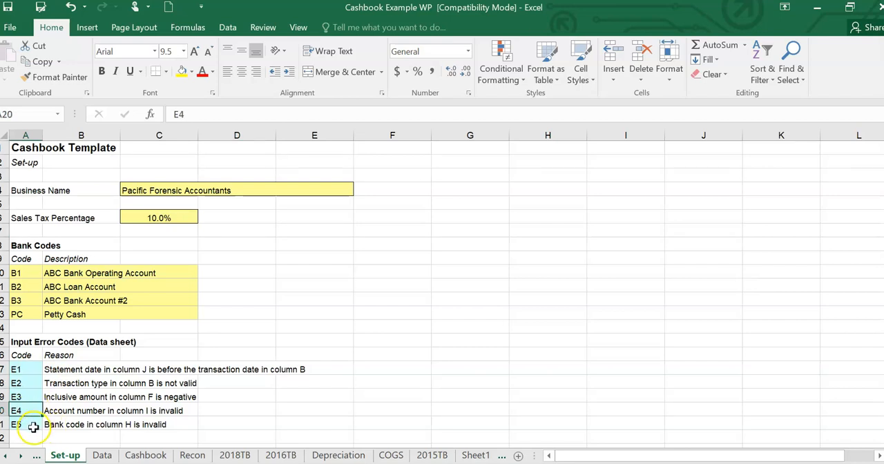
{"action": "left_click", "coordinate": [145, 456]}
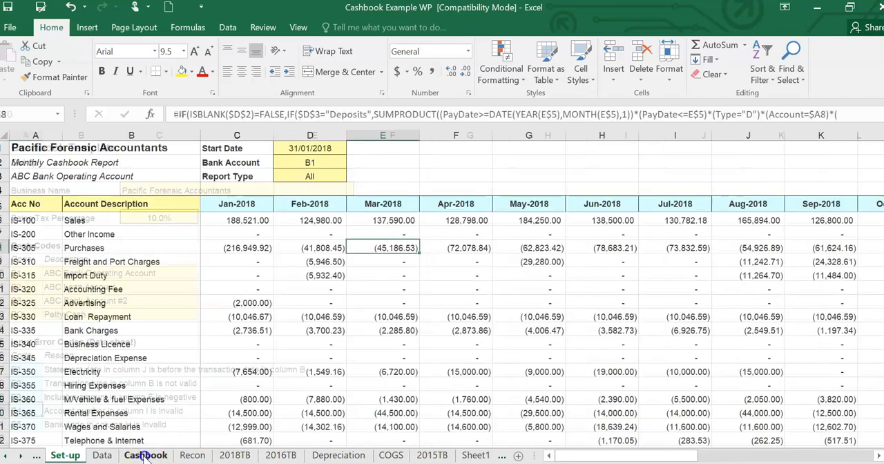
{"action": "left_click", "coordinate": [102, 455]}
{"action": "left_click", "coordinate": [69, 456]}
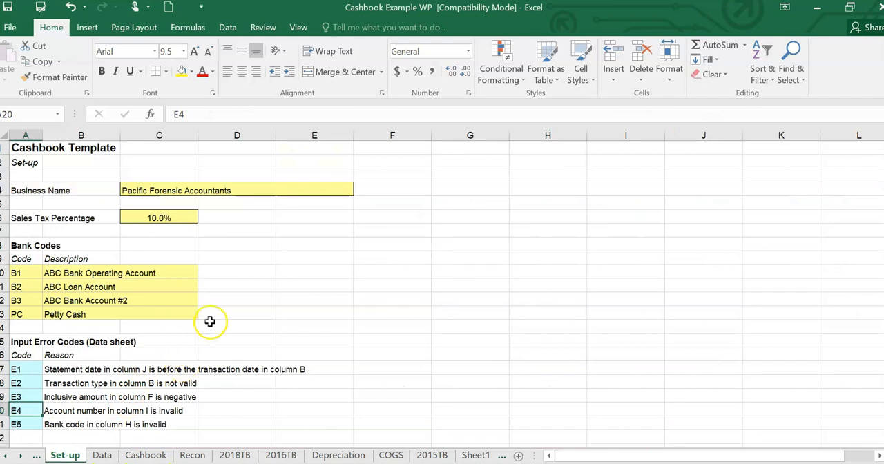
- Change the Business Name on the Set-up sheet to "PacificAAAA Forensic Accountants"
{"action": "left_click", "coordinate": [155, 187]}
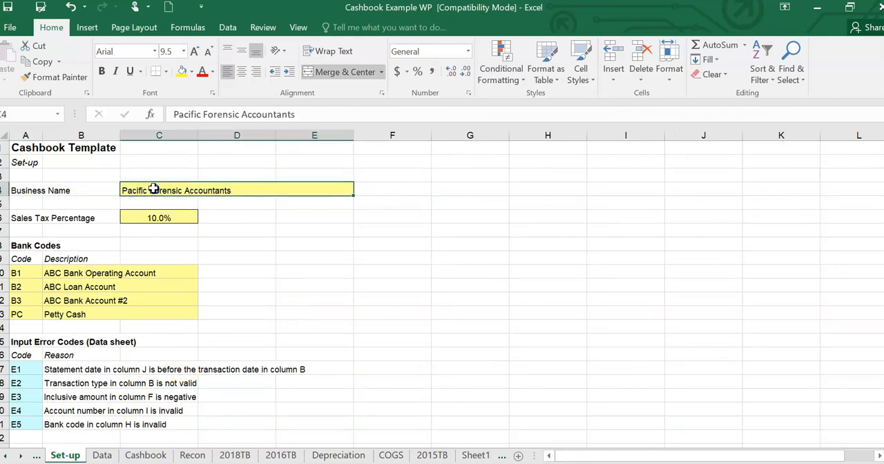
{"action": "left_click", "coordinate": [202, 116]}
{"action": "key", "text": "BackSpace"}
{"action": "type", "text": "a"}
{"action": "key", "text": "BackSpace"}
{"action": "key", "text": "BackSpace"}
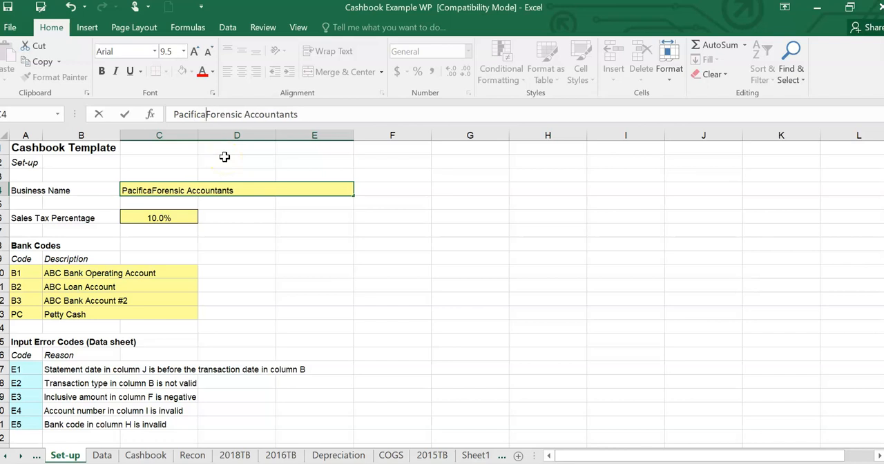
{"action": "type", "text": "AAAA"}
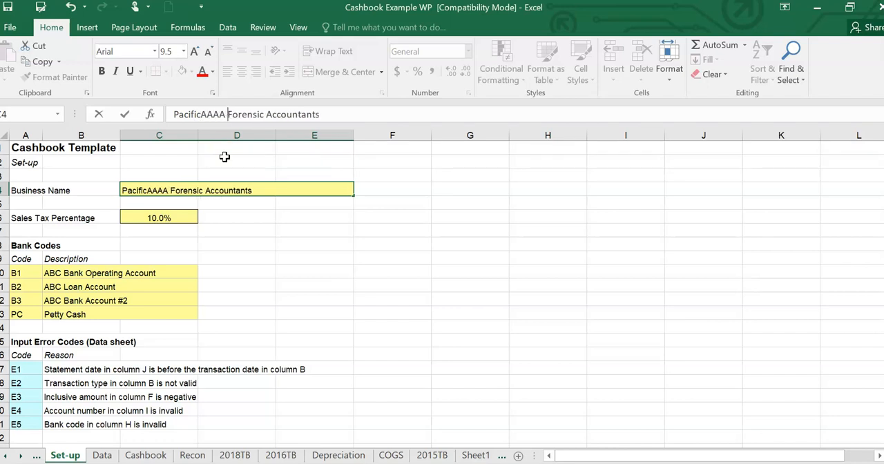
{"action": "key", "text": "Return"}
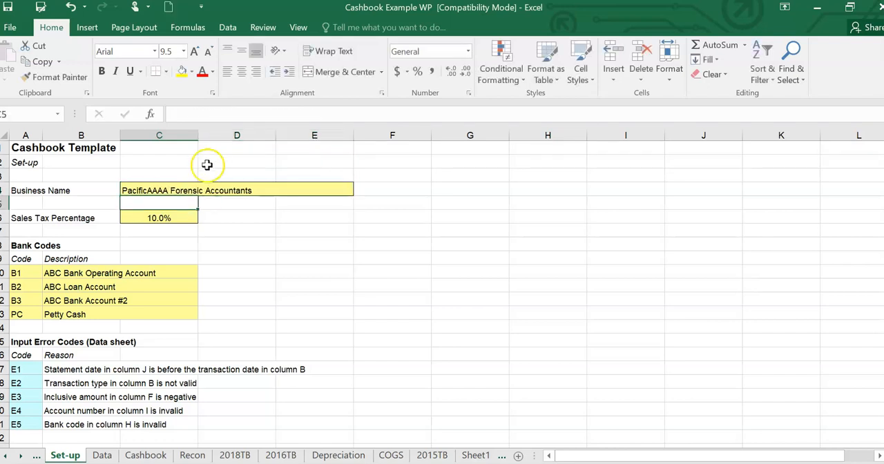
- Compare the business name heading on the Data and Cashbook sheets with the Business Name entry on the Set-up sheet
{"action": "left_click", "coordinate": [101, 455]}
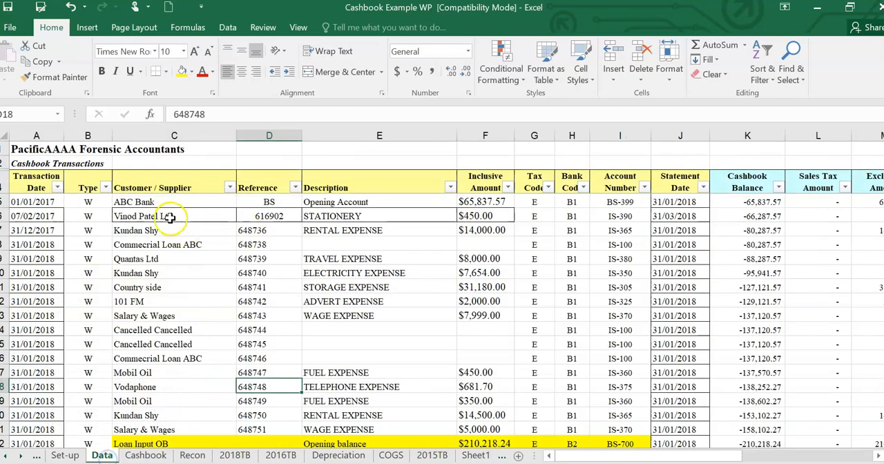
{"action": "left_click", "coordinate": [146, 455]}
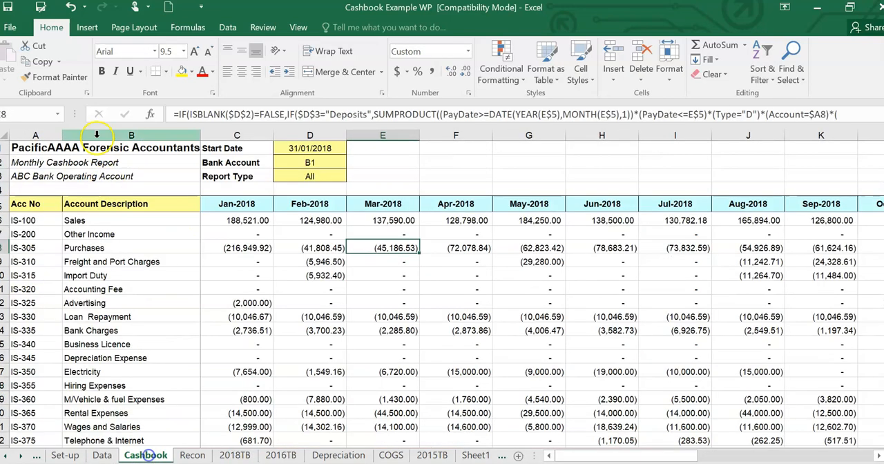
{"action": "left_click", "coordinate": [64, 455]}
{"action": "left_click", "coordinate": [154, 190]}
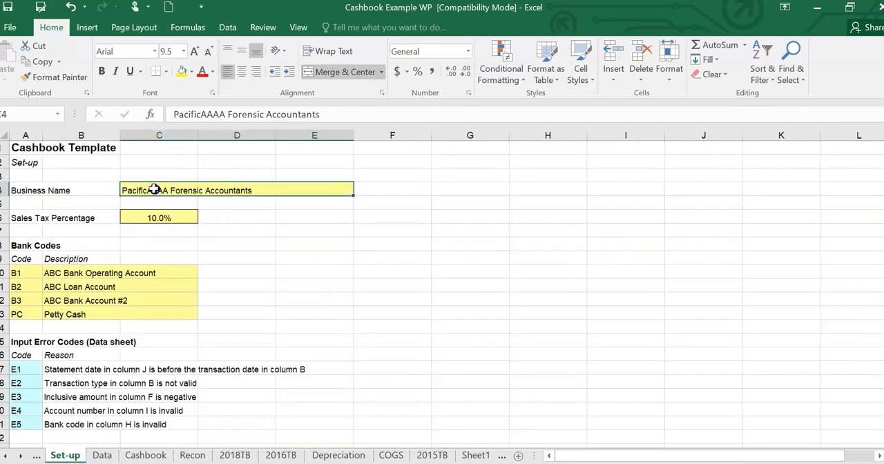
{"action": "left_click", "coordinate": [102, 455]}
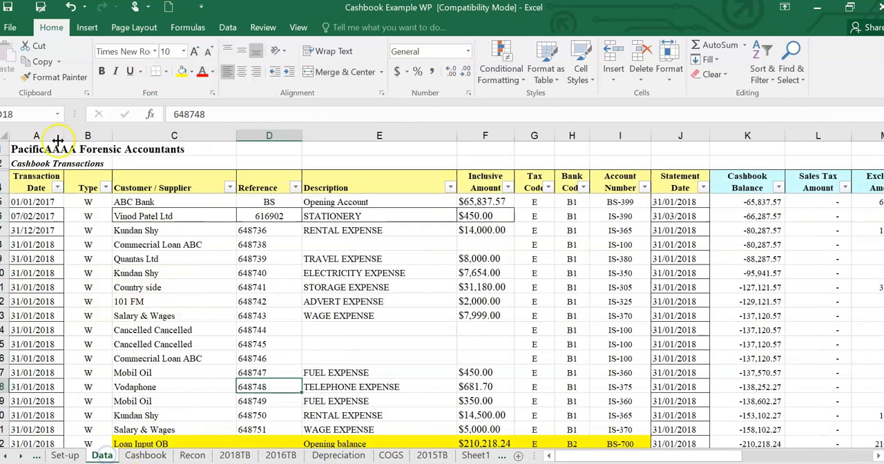
- Restore the Business Name on the Set-up sheet to "Pacific Forensic Accountants"
{"action": "left_click", "coordinate": [69, 455]}
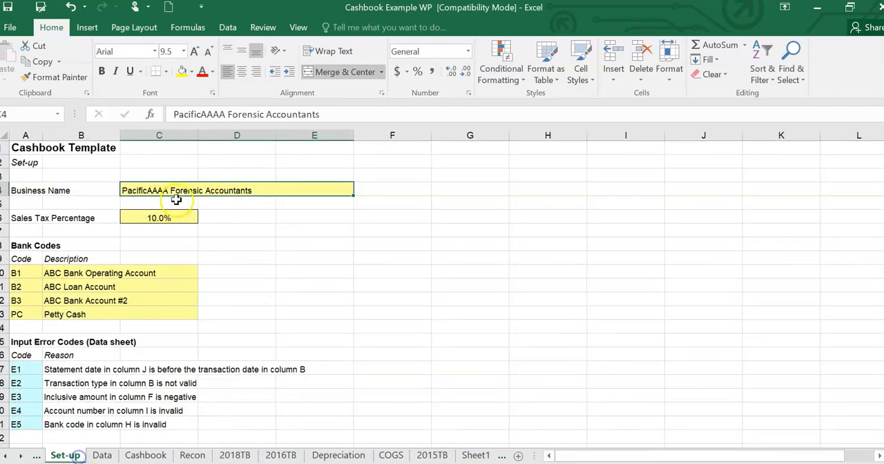
{"action": "left_click", "coordinate": [223, 115]}
{"action": "key", "text": "BackSpace"}
{"action": "key", "text": "BackSpace"}
{"action": "key", "text": "BackSpace"}
{"action": "key", "text": "BackSpace"}
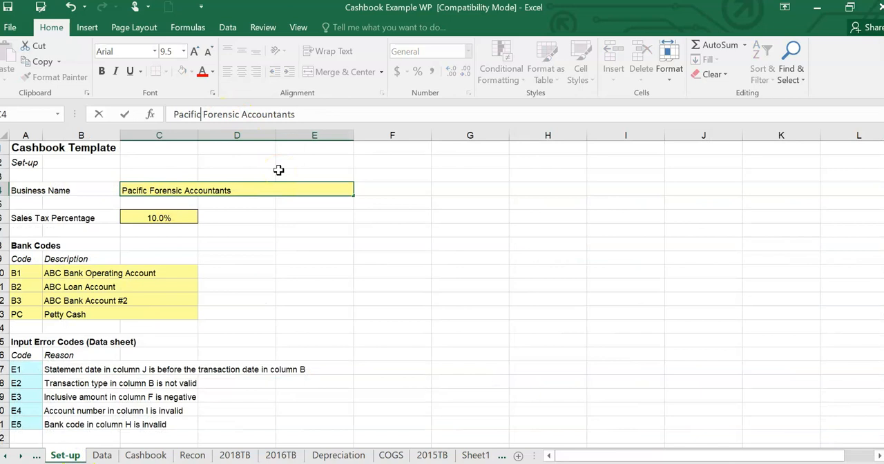
{"action": "key", "text": "Return"}
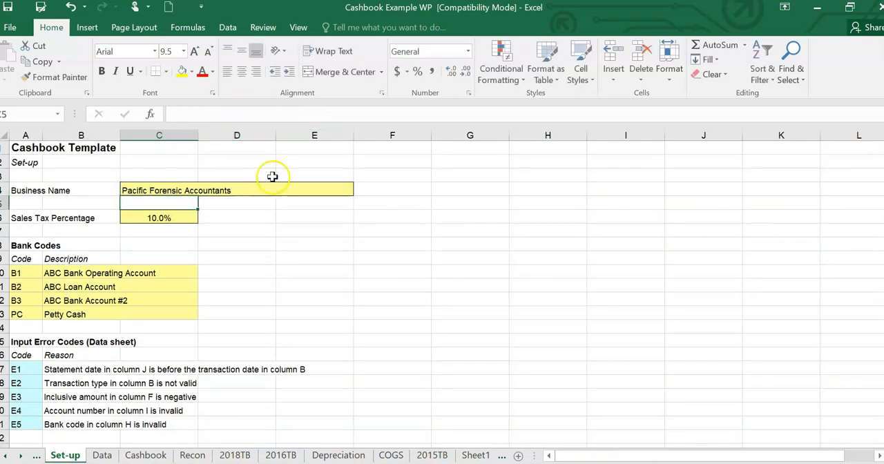
- Check the Data sheet's heading and review the Set-up sheet's business name, sales tax percentage and first bank code description
{"action": "left_click", "coordinate": [102, 455]}
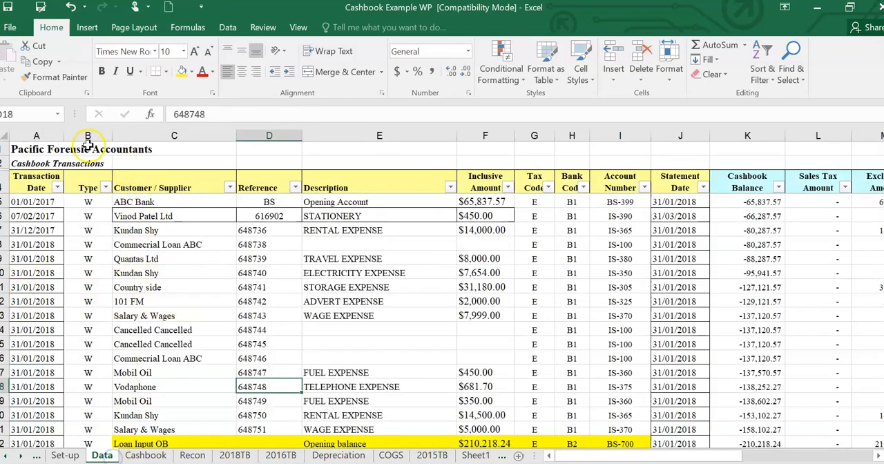
{"action": "left_click", "coordinate": [66, 455]}
{"action": "left_click", "coordinate": [172, 192]}
{"action": "left_click", "coordinate": [166, 215]}
{"action": "left_click", "coordinate": [139, 272]}
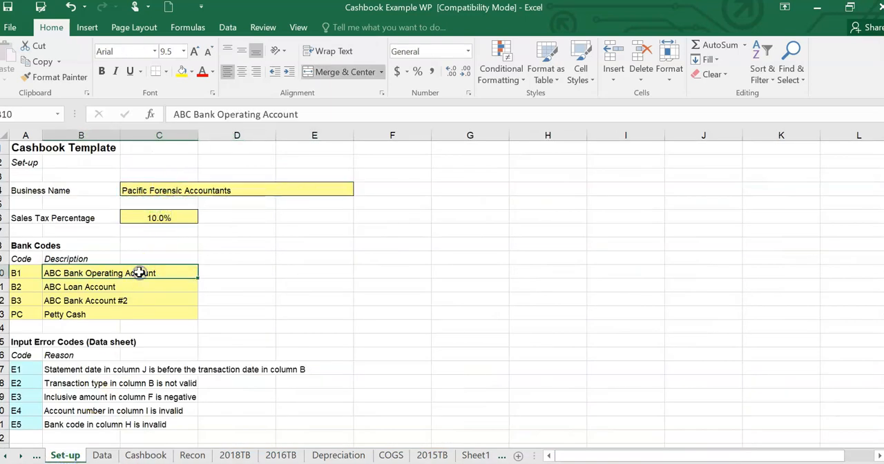
{"action": "left_click", "coordinate": [101, 455]}
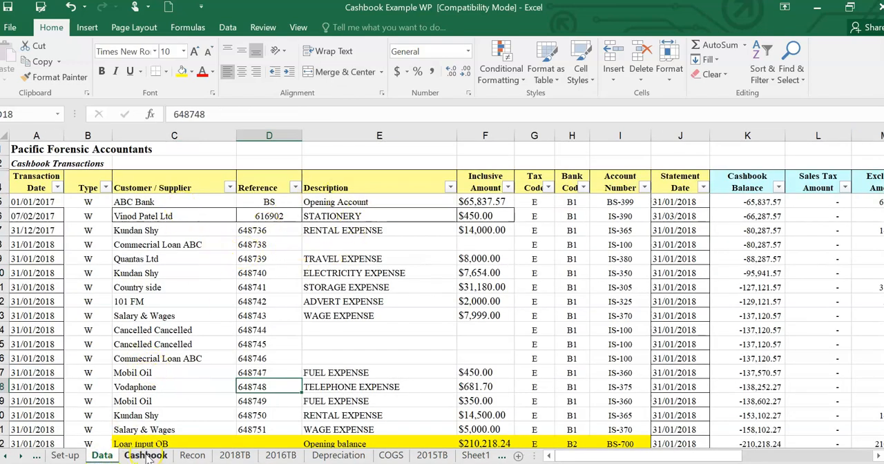
{"action": "left_click", "coordinate": [66, 456]}
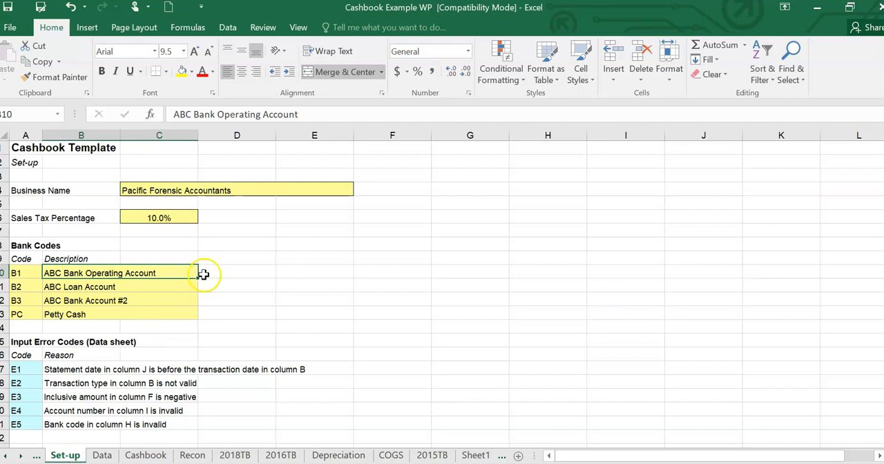
{"action": "left_click", "coordinate": [166, 192]}
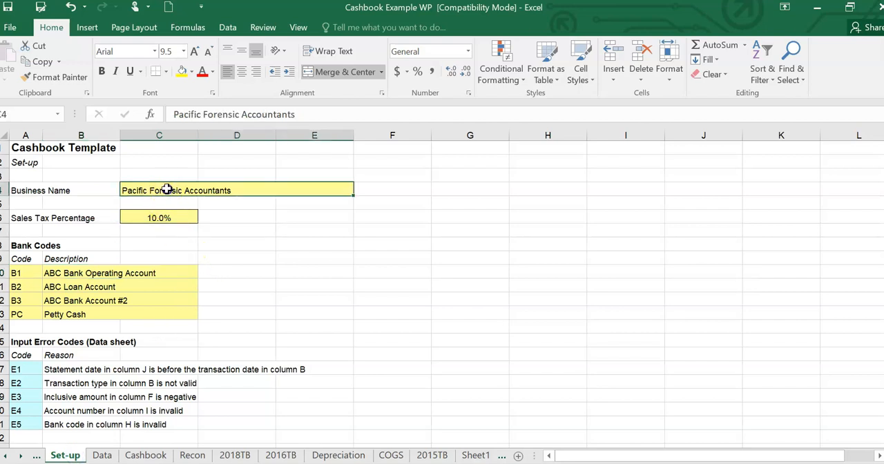
{"action": "left_click", "coordinate": [218, 242]}
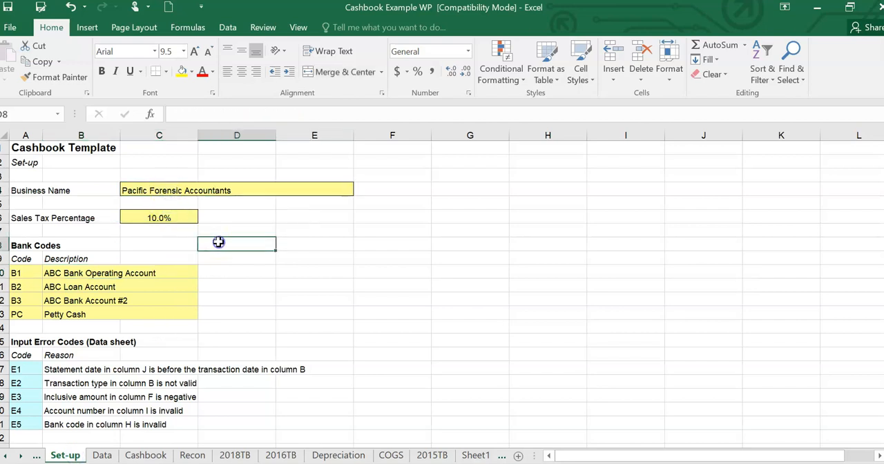
- Inspect the Sales Tax Percentage and the Bank Codes list on the Set-up sheet, including Petty Cash, B1 and B2
{"action": "left_click", "coordinate": [169, 217]}
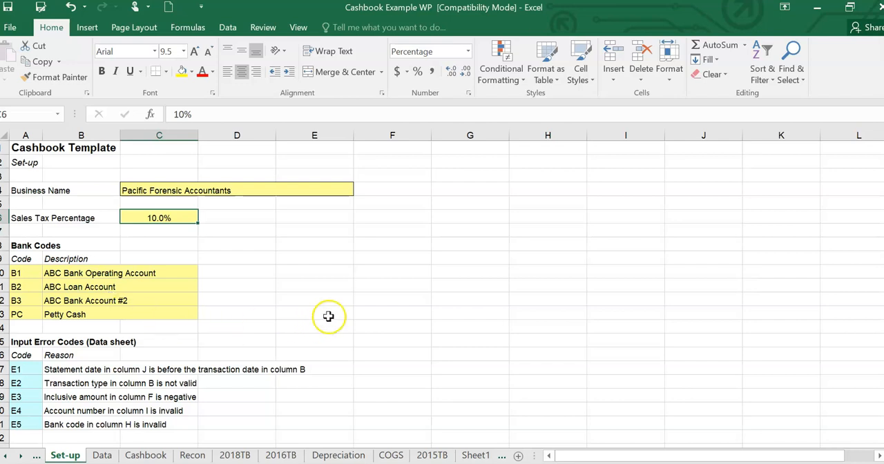
{"action": "left_click", "coordinate": [74, 314]}
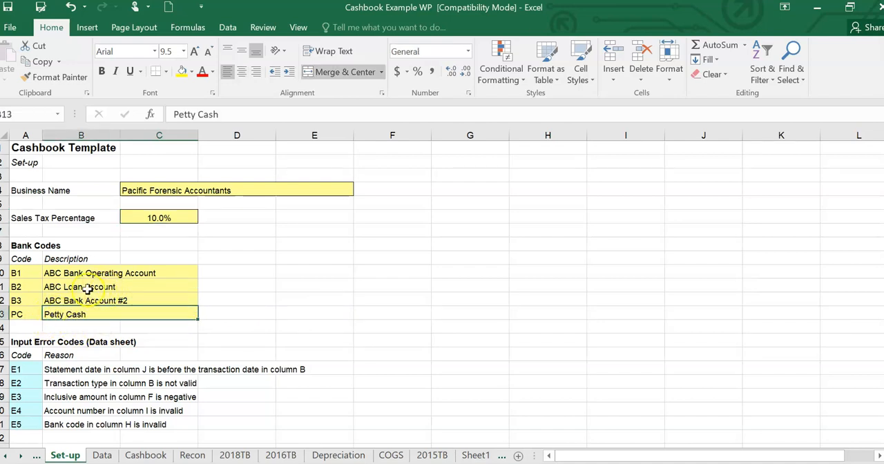
{"action": "left_click", "coordinate": [24, 271]}
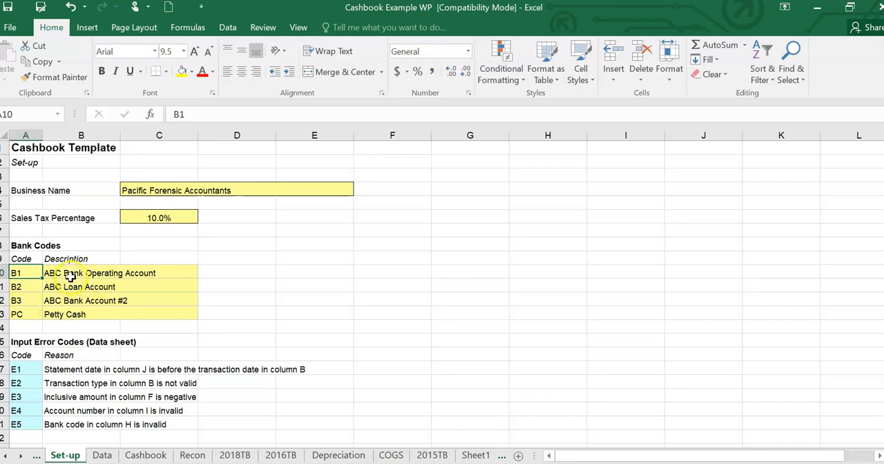
{"action": "left_click", "coordinate": [37, 288]}
- Clear the ABC Loan Account description and its code B2 from the Bank Codes list, and undo both deletions
{"action": "left_click", "coordinate": [60, 284]}
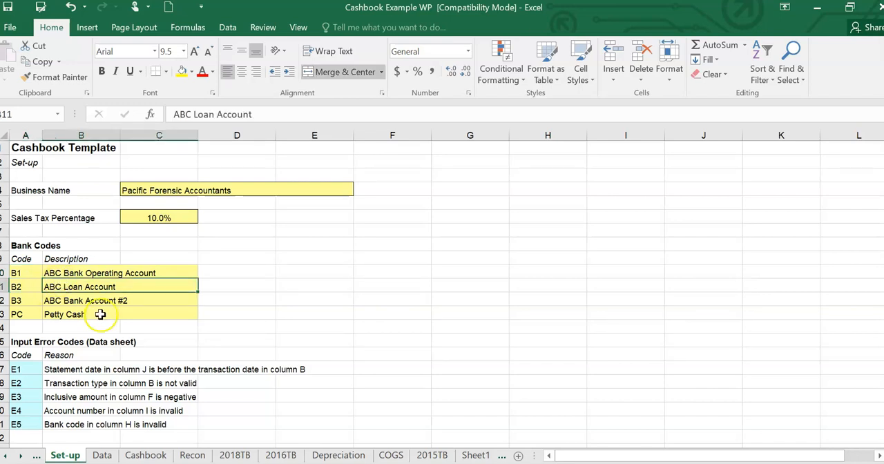
{"action": "key", "text": "Delete"}
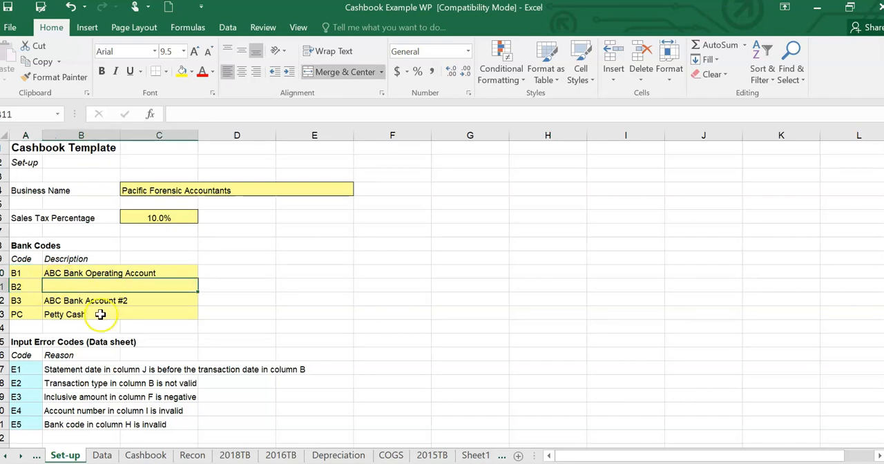
{"action": "left_click", "coordinate": [29, 285]}
{"action": "key", "text": "Delete"}
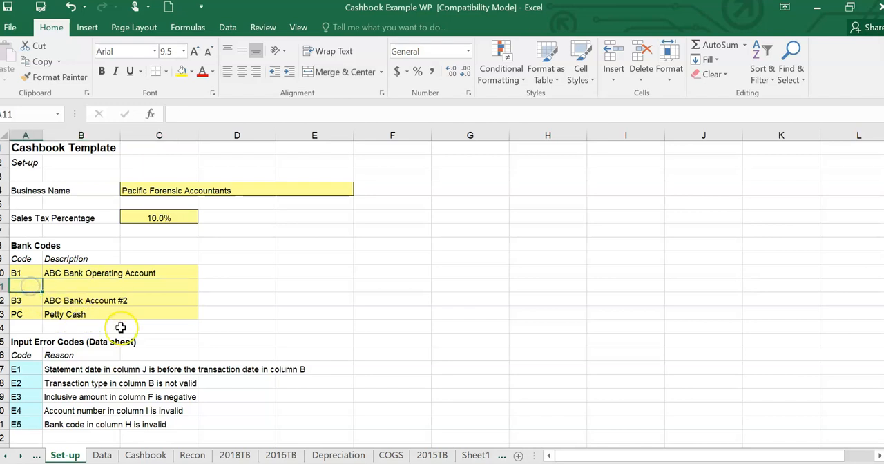
{"action": "left_click", "coordinate": [71, 8]}
{"action": "left_click", "coordinate": [71, 8]}
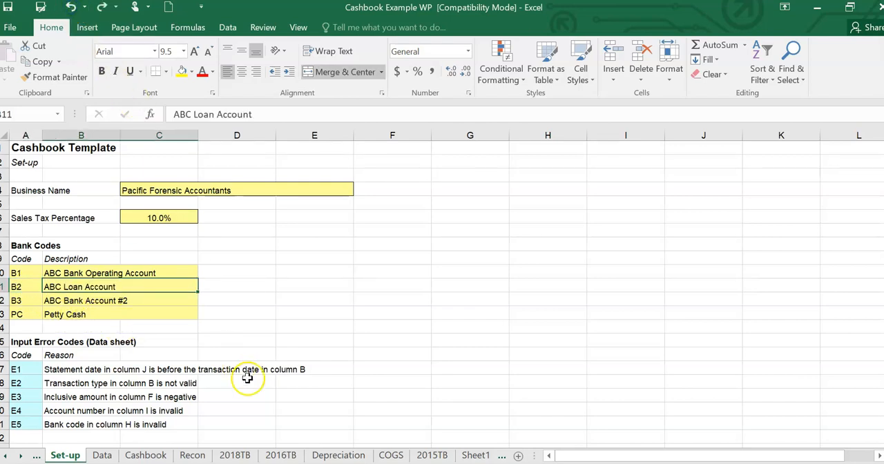
{"action": "left_click", "coordinate": [266, 312]}
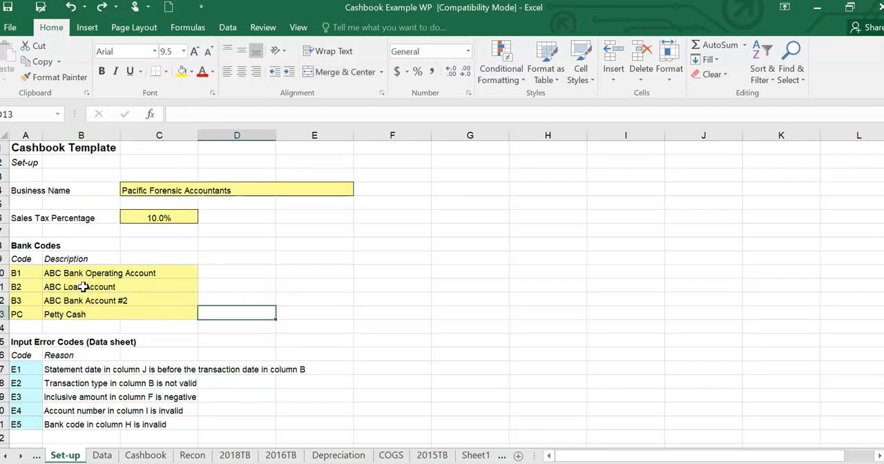
- Inspect the first transaction on the Data sheet, including its Customer / Supplier and Inclusive Amount entries
{"action": "left_click", "coordinate": [102, 457]}
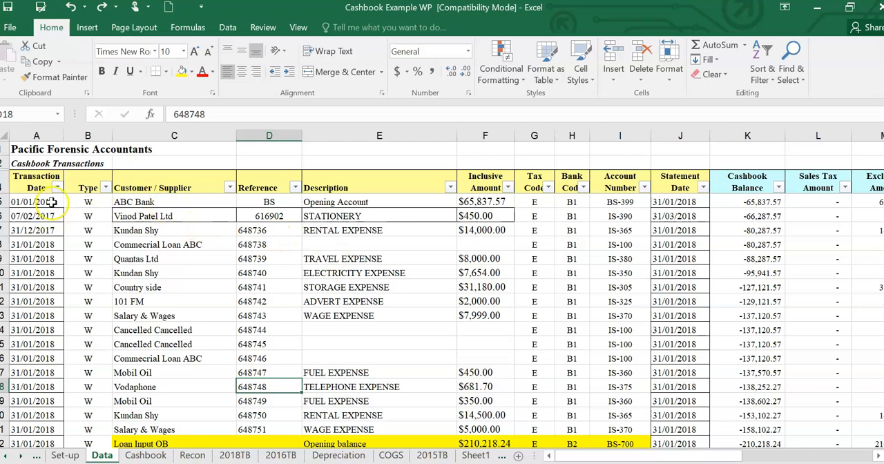
{"action": "left_click", "coordinate": [159, 204]}
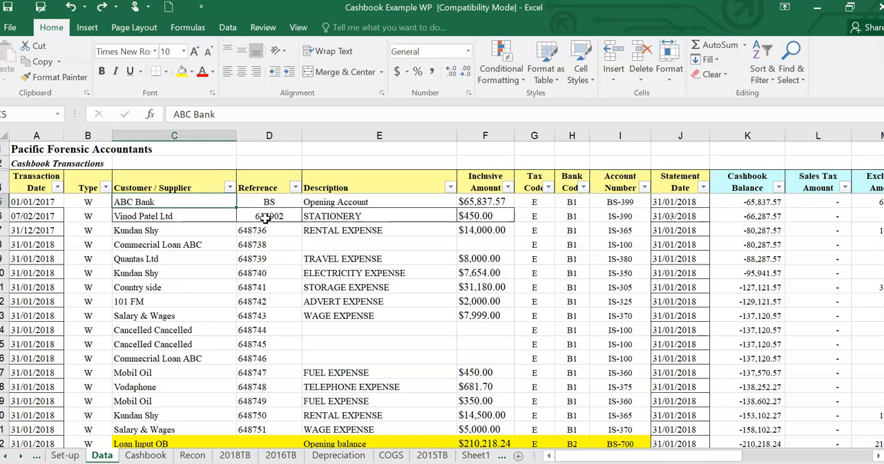
{"action": "left_click", "coordinate": [465, 197]}
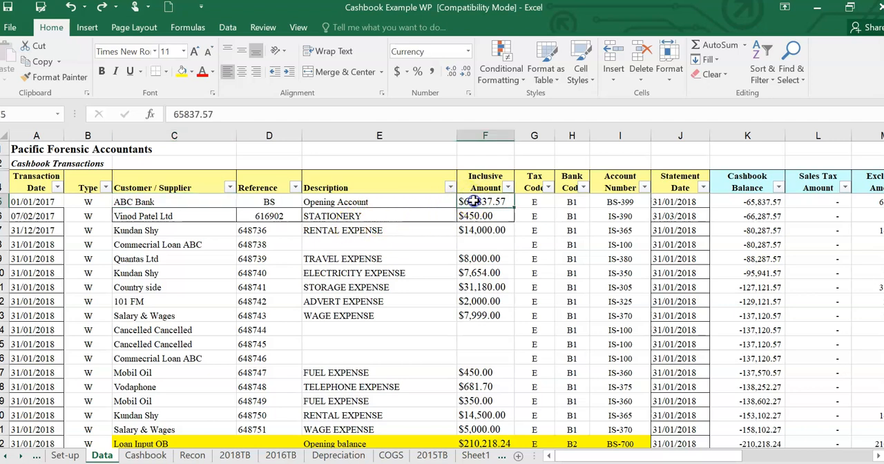
- Inspect the first transaction's Type, Customer / Supplier, Description and Transaction Date entries, and the business name formula in the Data sheet heading
{"action": "left_click", "coordinate": [84, 201]}
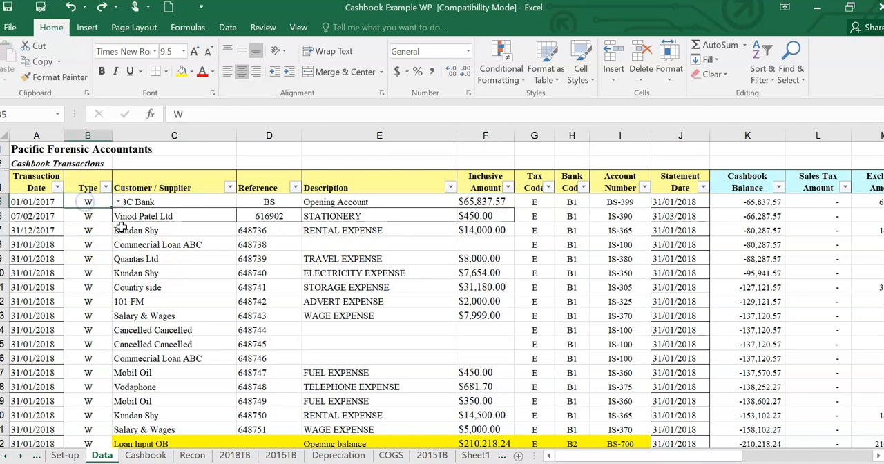
{"action": "left_click", "coordinate": [164, 201]}
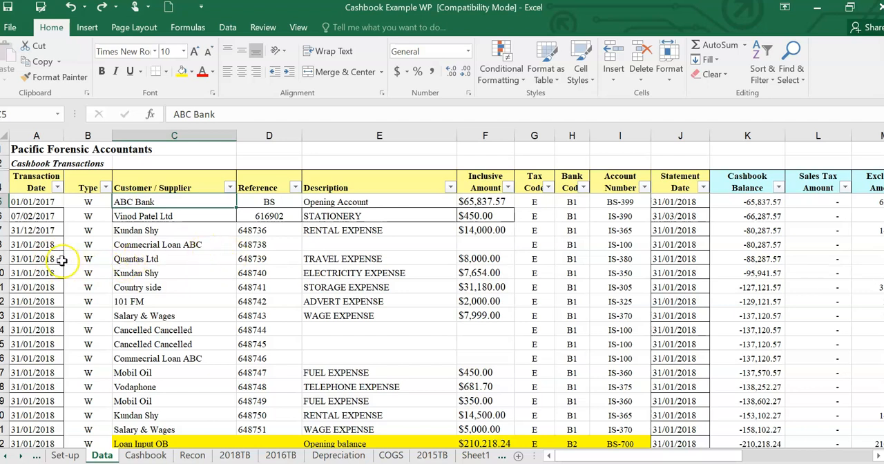
{"action": "left_click", "coordinate": [348, 202]}
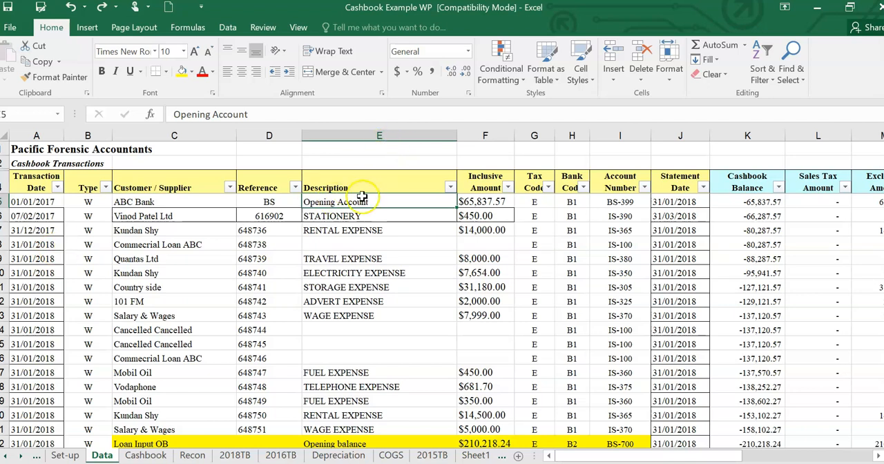
{"action": "left_click", "coordinate": [44, 204]}
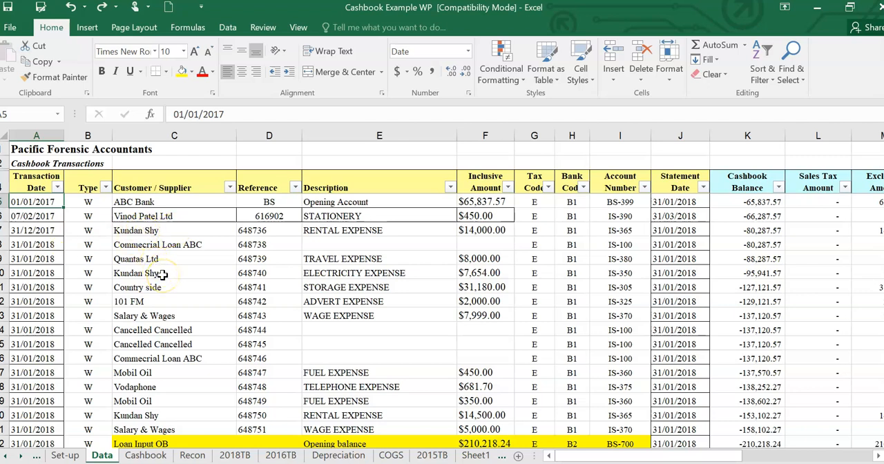
{"action": "left_click", "coordinate": [36, 148]}
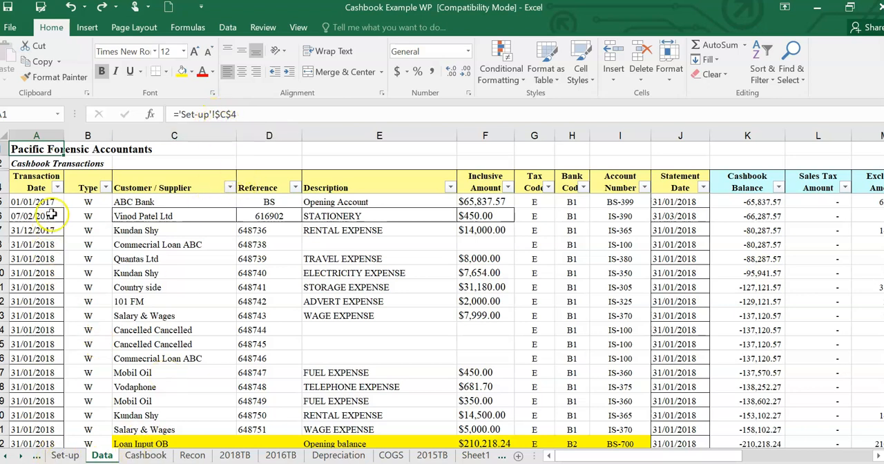
- Skim the transaction list on the Data sheet, look at the Set-up sheet, and return to the Data sheet
{"action": "left_click", "coordinate": [289, 262]}
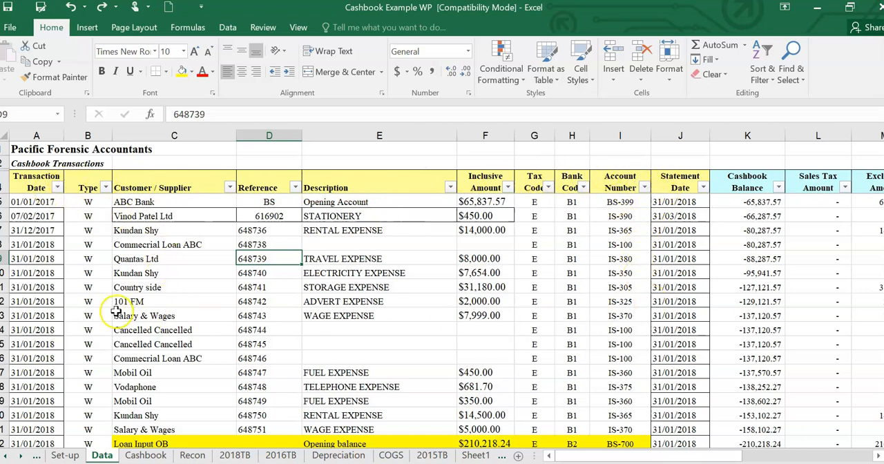
{"action": "scroll", "coordinate": [441, 259], "scroll_direction": "down", "scroll_amount": 3}
{"action": "scroll", "coordinate": [443, 261], "scroll_direction": "up", "scroll_amount": 3}
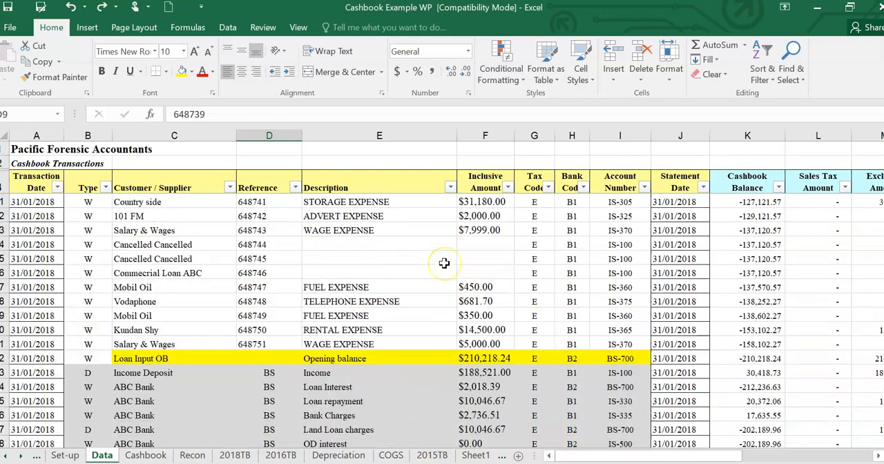
{"action": "scroll", "coordinate": [444, 262], "scroll_direction": "down", "scroll_amount": 2}
{"action": "scroll", "coordinate": [444, 262], "scroll_direction": "up", "scroll_amount": 2}
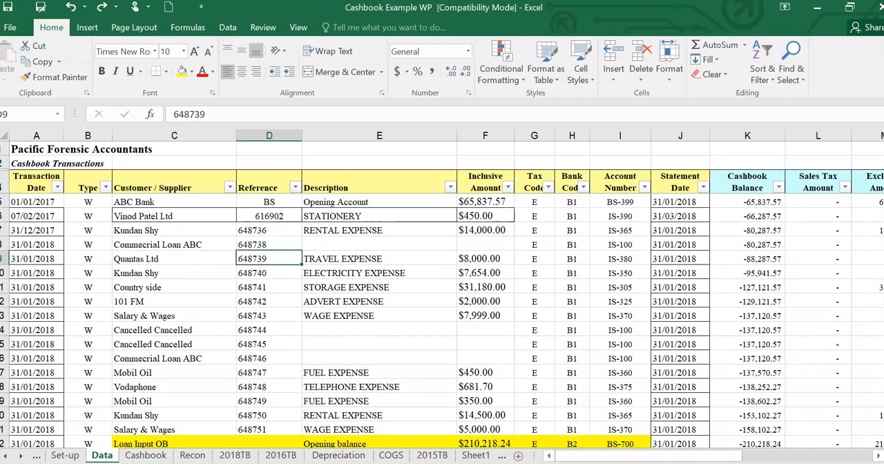
{"action": "mouse_move", "coordinate": [883, 152]}
{"action": "left_mouse_down"}
{"action": "mouse_move", "coordinate": [883, 163]}
{"action": "mouse_move", "coordinate": [883, 152]}
{"action": "left_mouse_up"}
{"action": "left_click", "coordinate": [65, 456]}
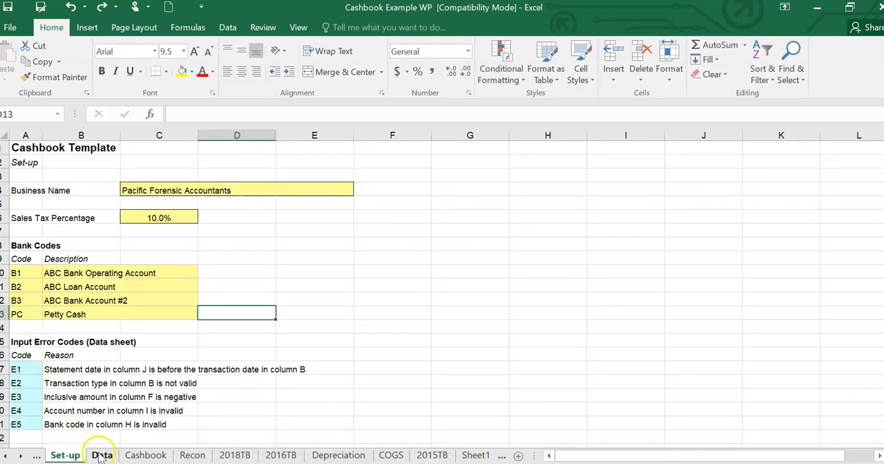
{"action": "left_click", "coordinate": [101, 456]}
- Try to overwrite the first transaction's Cashbook Balance formula with 0, and cancel the entry
{"action": "left_click", "coordinate": [751, 201]}
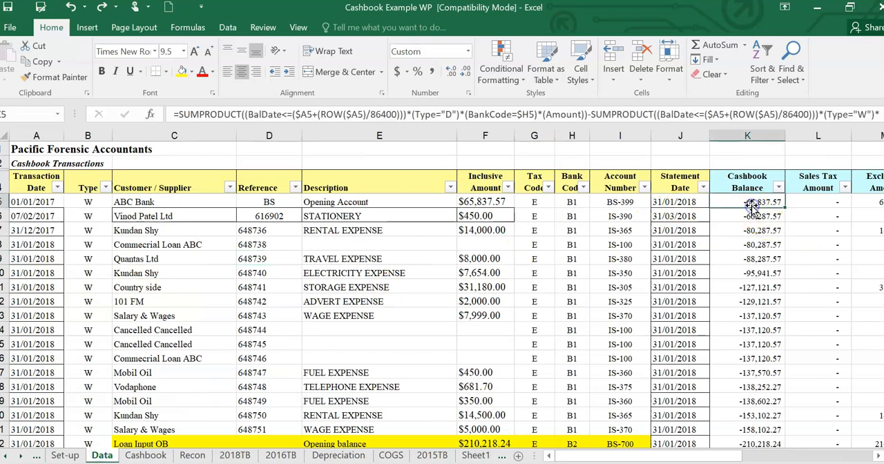
{"action": "left_click", "coordinate": [733, 205]}
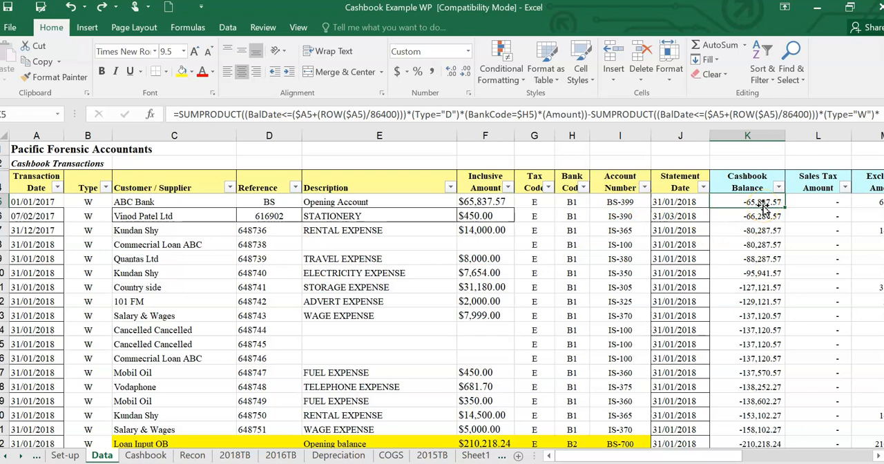
{"action": "type", "text": "0"}
{"action": "key", "text": "Return"}
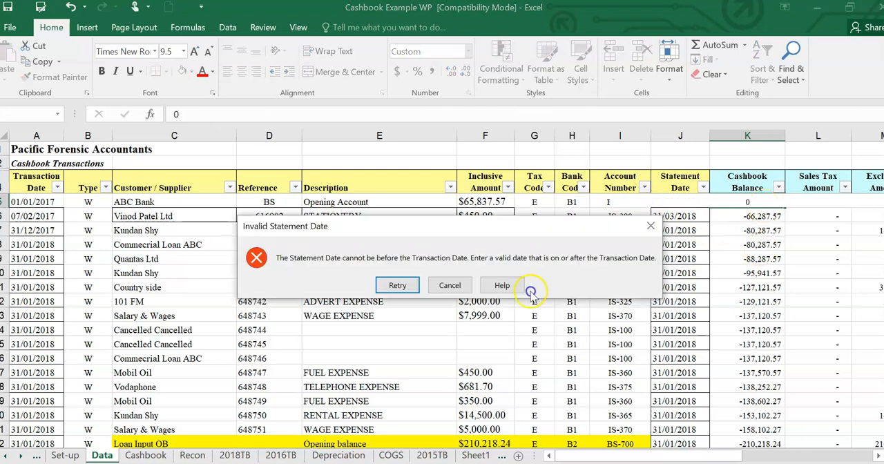
{"action": "left_click", "coordinate": [449, 285]}
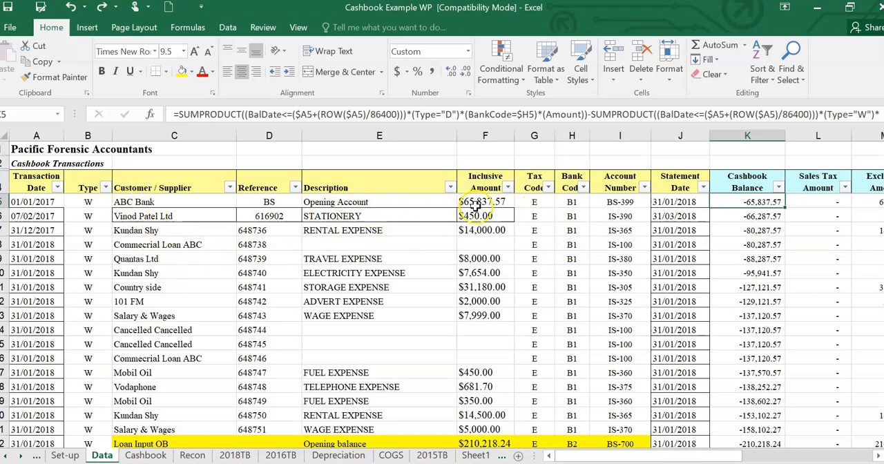
- Review the first transaction's Inclusive Amount, Description, Reference, Customer / Supplier and Type entries in the input columns
{"action": "left_click", "coordinate": [484, 201]}
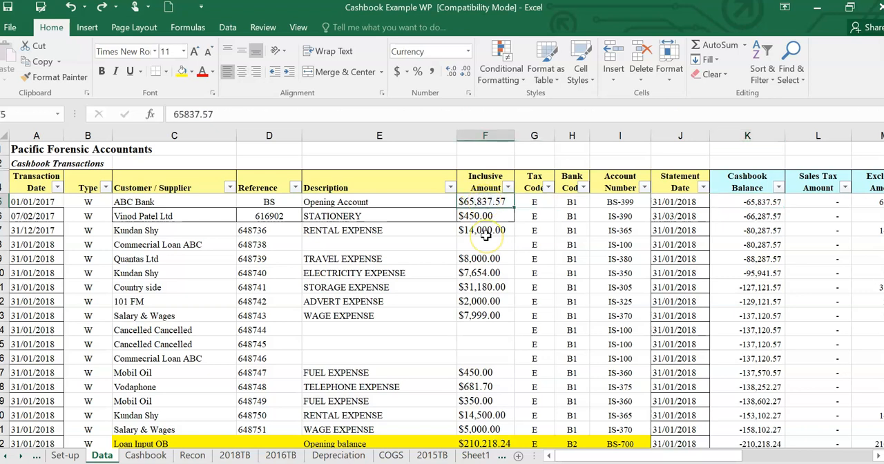
{"action": "left_click", "coordinate": [341, 202]}
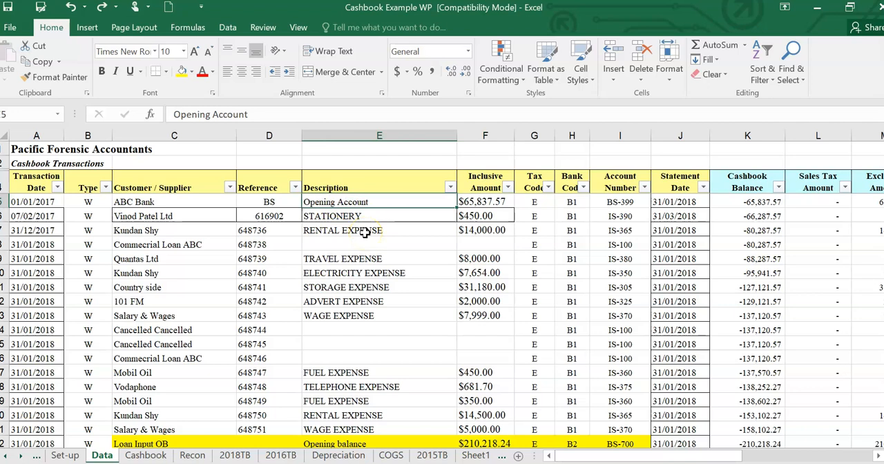
{"action": "left_click", "coordinate": [272, 202]}
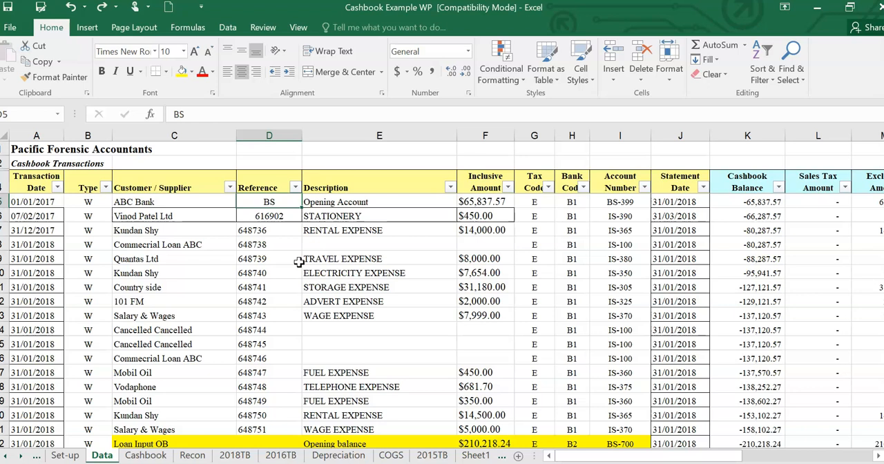
{"action": "left_click", "coordinate": [186, 202]}
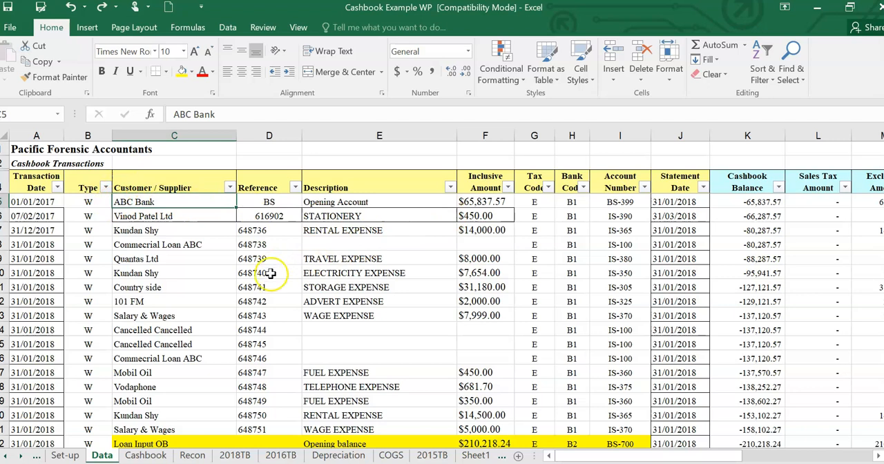
{"action": "scroll", "coordinate": [290, 275], "scroll_direction": "down", "scroll_amount": 1}
{"action": "scroll", "coordinate": [291, 273], "scroll_direction": "up", "scroll_amount": 1}
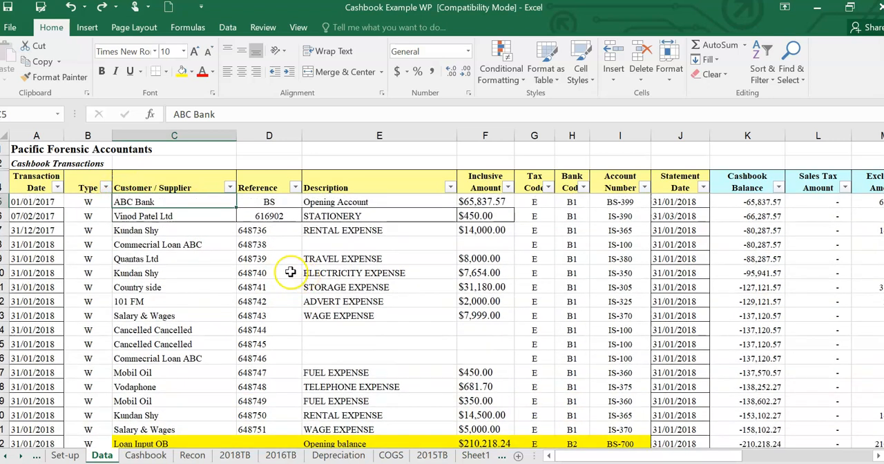
{"action": "left_click", "coordinate": [93, 202]}
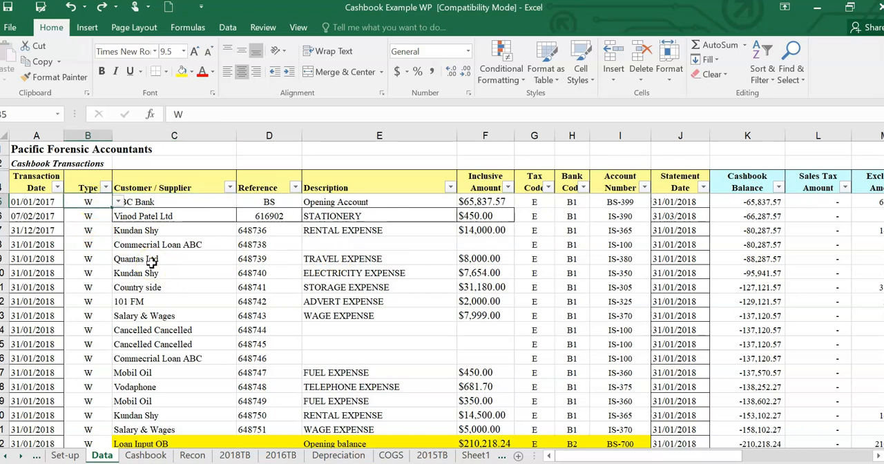
- Switch to the cashbook workbook to view its example Data sheet, and return to the Cashbook Example WP workbook
{"action": "left_click", "coordinate": [249, 463]}
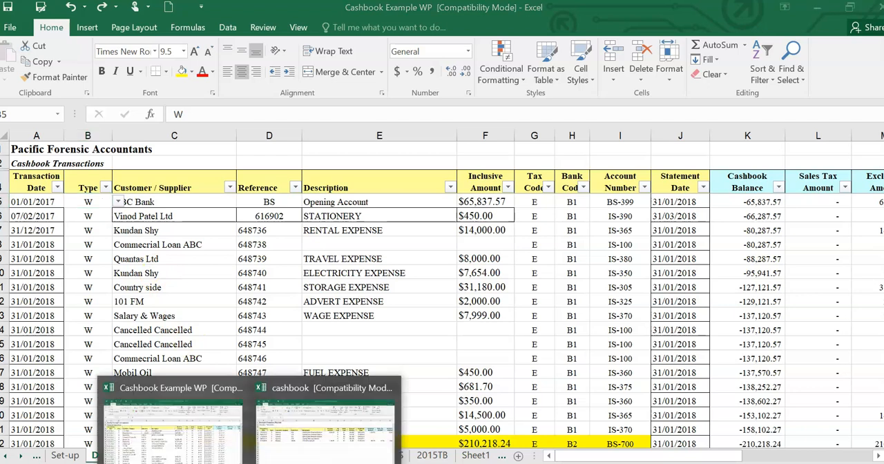
{"action": "left_click", "coordinate": [297, 434]}
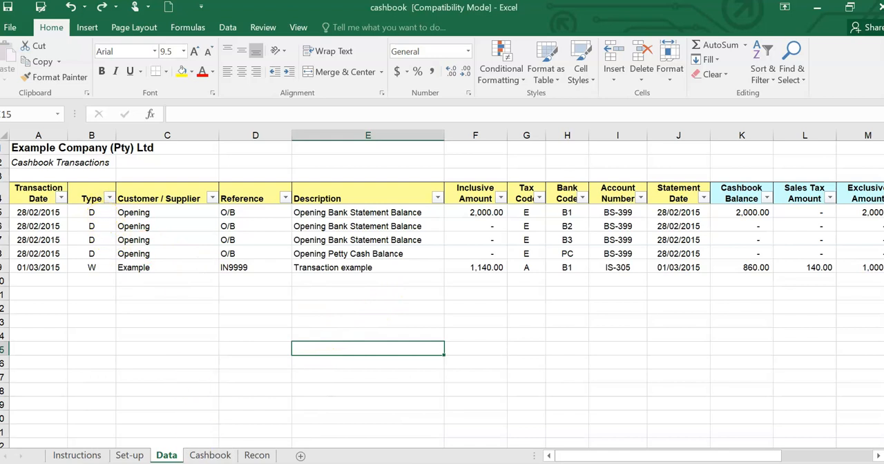
{"action": "left_click", "coordinate": [172, 442]}
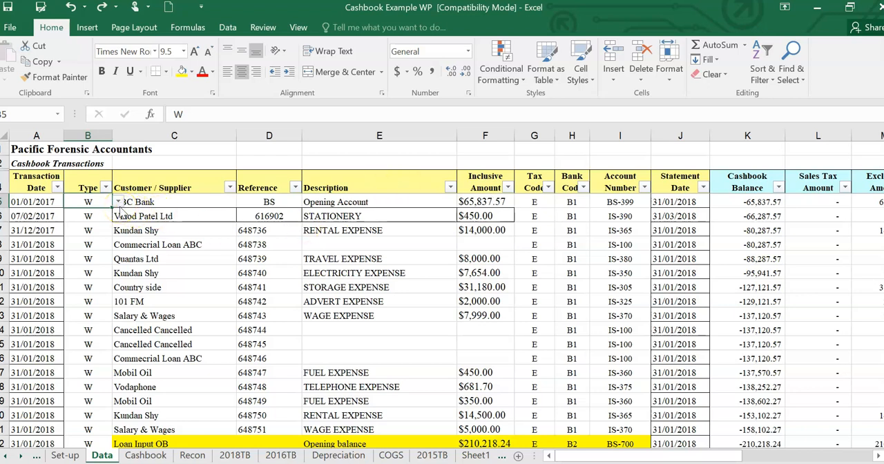
- Check the opening transaction's Inclusive Amount and choose W as its Type
{"action": "left_click", "coordinate": [496, 201]}
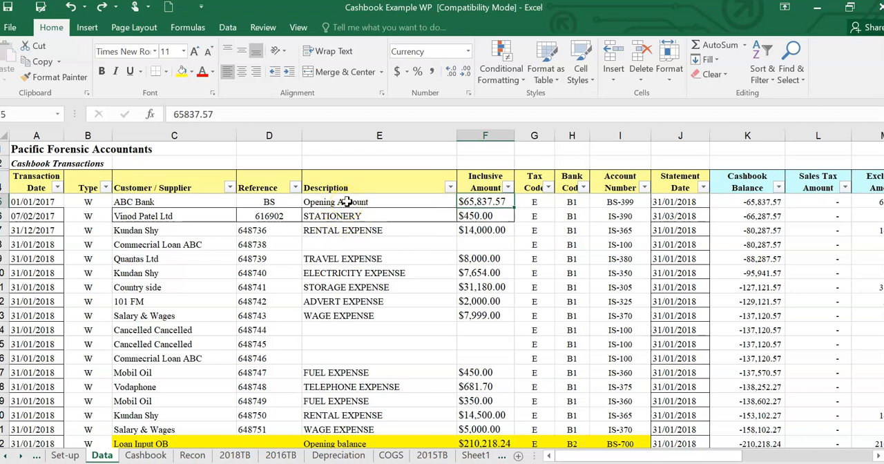
{"action": "left_click", "coordinate": [99, 202]}
{"action": "left_click", "coordinate": [118, 202]}
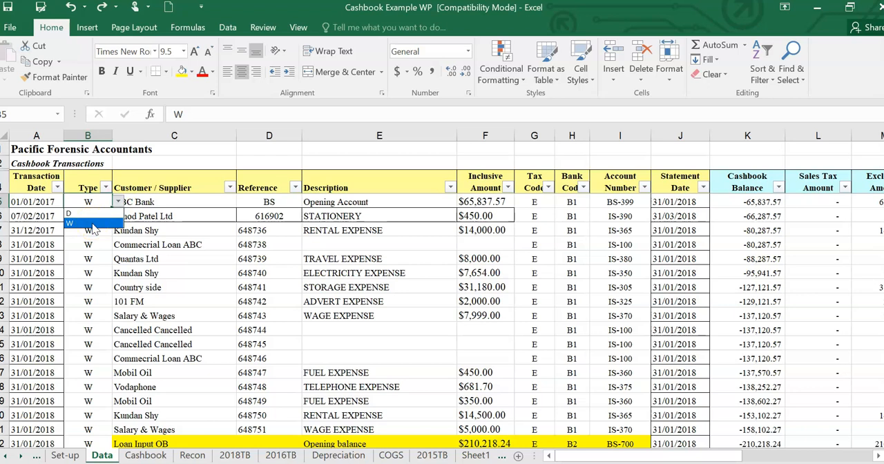
{"action": "left_click", "coordinate": [94, 225]}
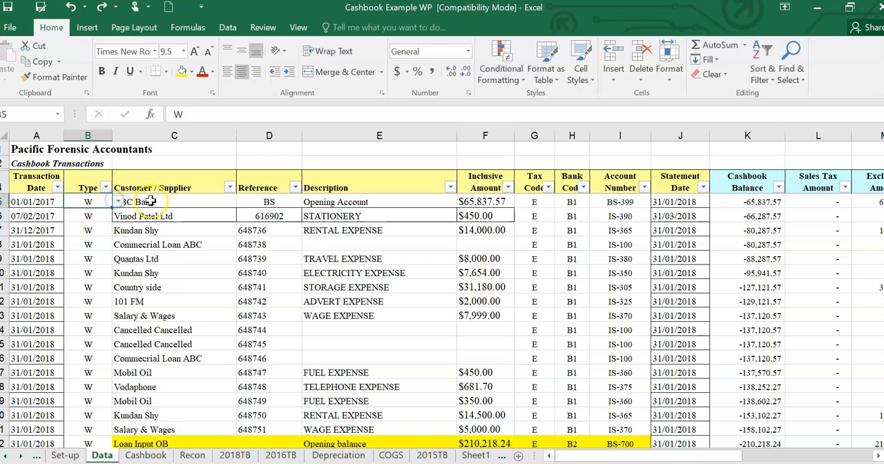
- Change the opening transaction's Type to D and check its Cashbook Balance
{"action": "left_click", "coordinate": [483, 199]}
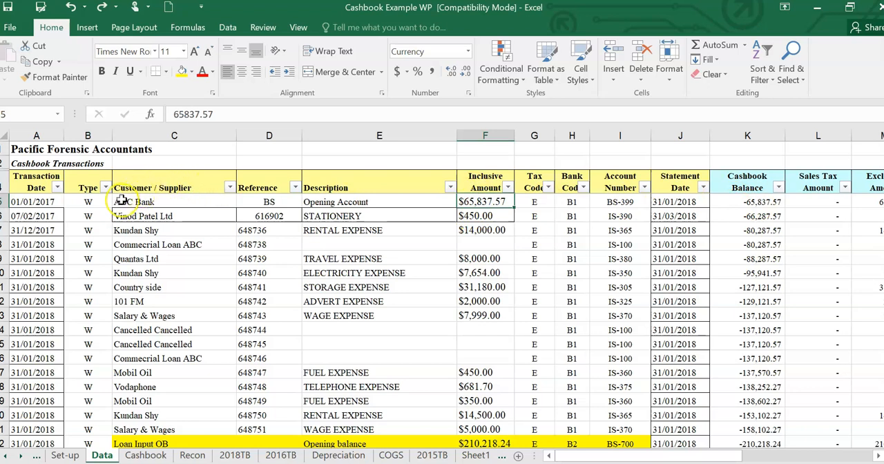
{"action": "left_click", "coordinate": [95, 201]}
{"action": "left_click", "coordinate": [119, 201]}
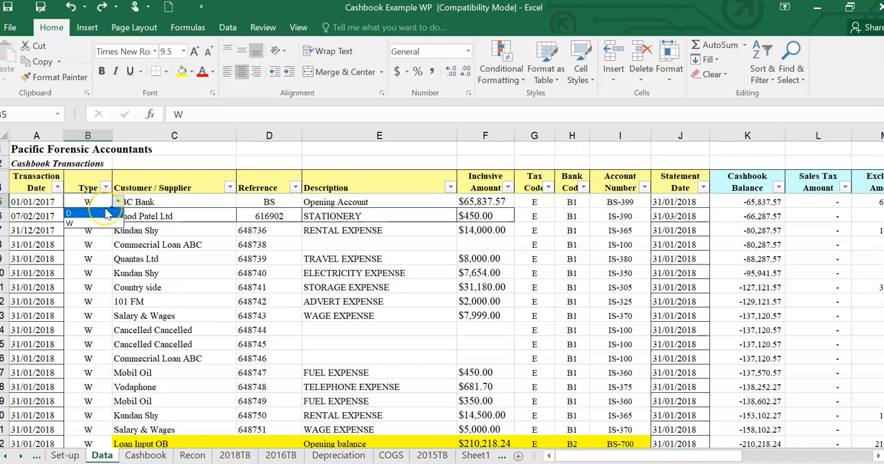
{"action": "left_click", "coordinate": [107, 214]}
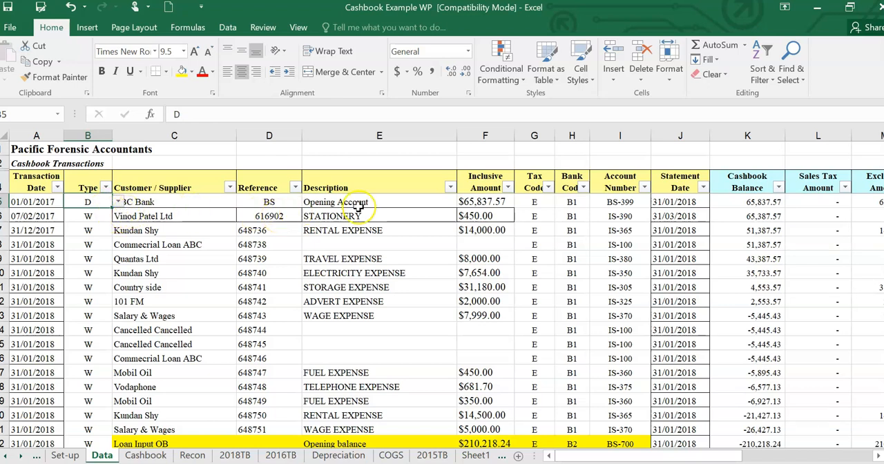
{"action": "left_click", "coordinate": [766, 202]}
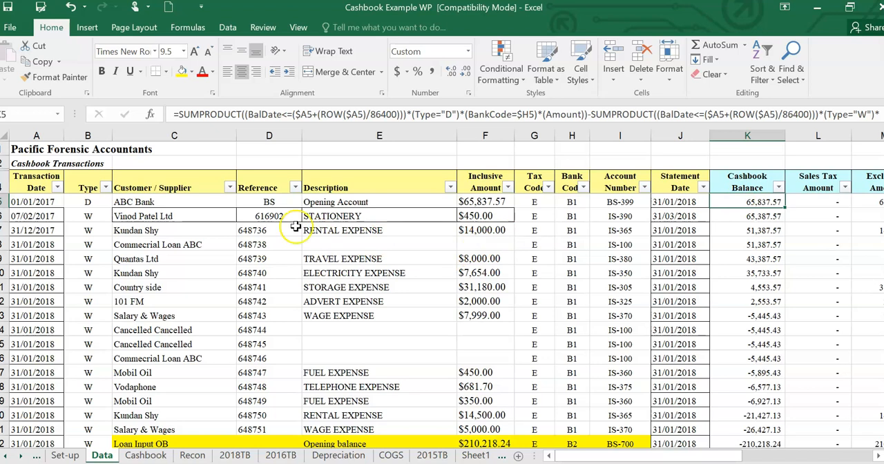
- Set the opening transaction's Type back to W
{"action": "left_click", "coordinate": [86, 201]}
{"action": "left_click", "coordinate": [119, 201]}
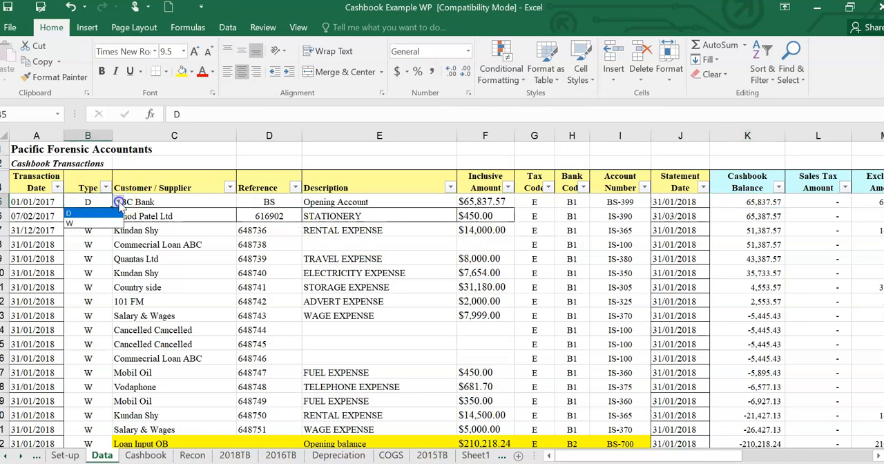
{"action": "left_click", "coordinate": [97, 222]}
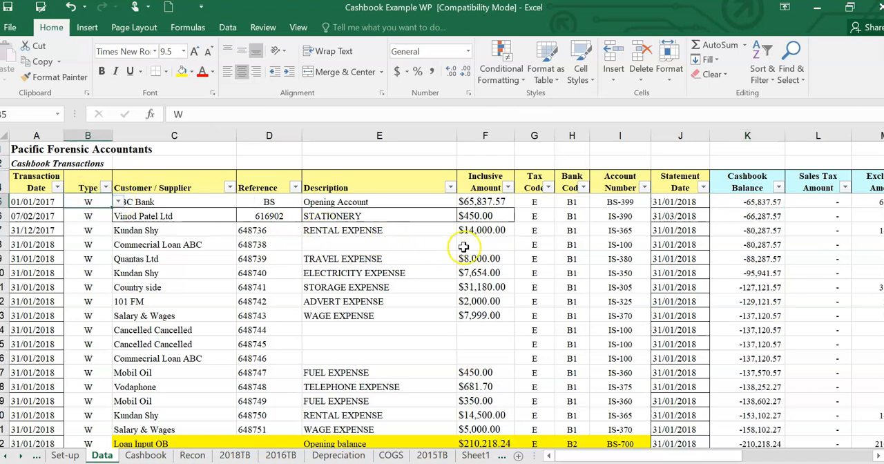
- Inspect the first transaction's Inclusive Amount and Type, and the second transaction's Reference and Customer / Supplier
{"action": "left_click", "coordinate": [490, 202]}
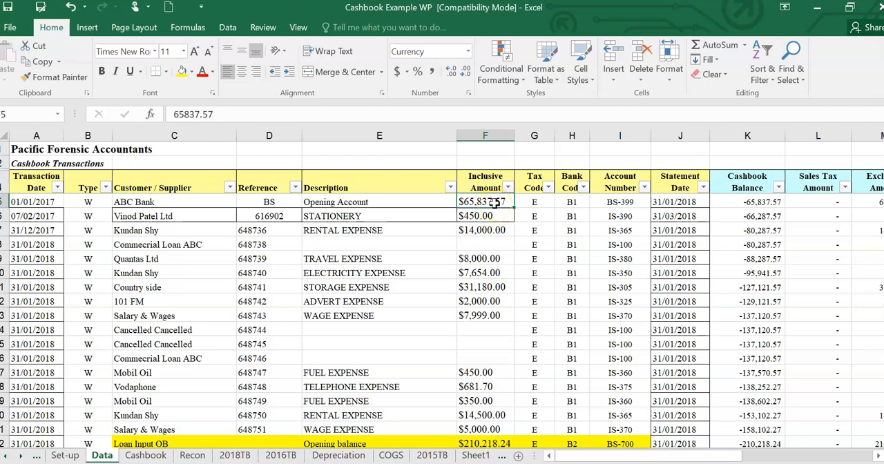
{"action": "left_click", "coordinate": [97, 203]}
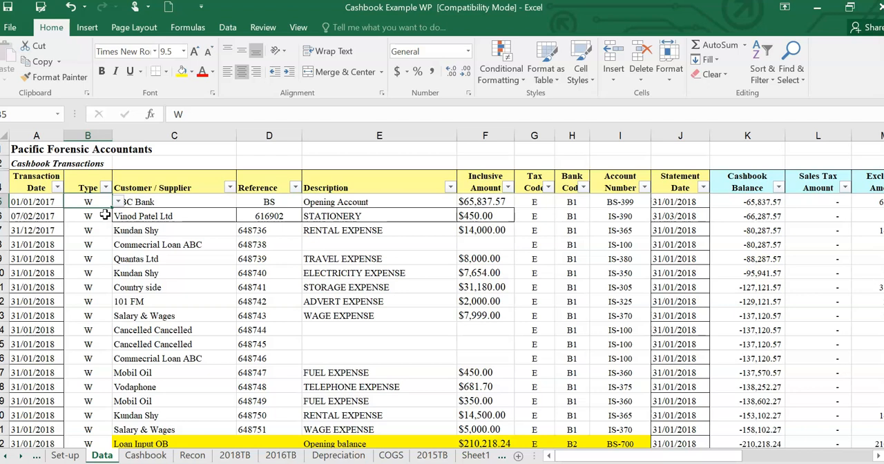
{"action": "left_click", "coordinate": [265, 217]}
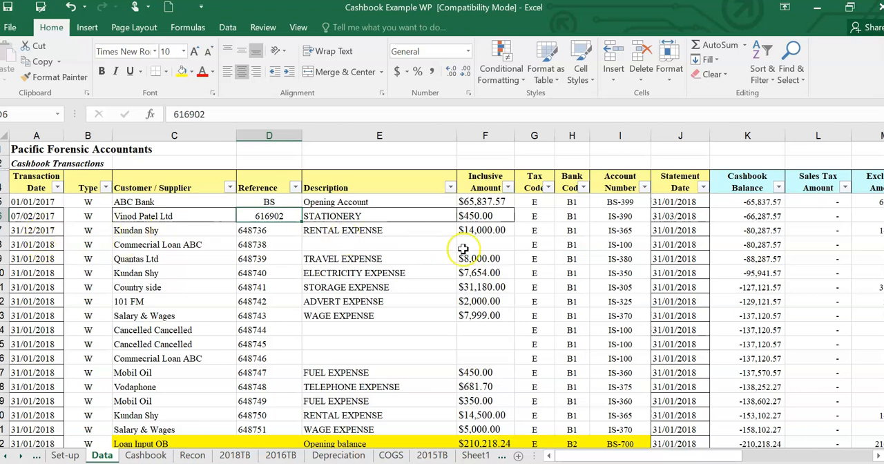
{"action": "left_click", "coordinate": [171, 216]}
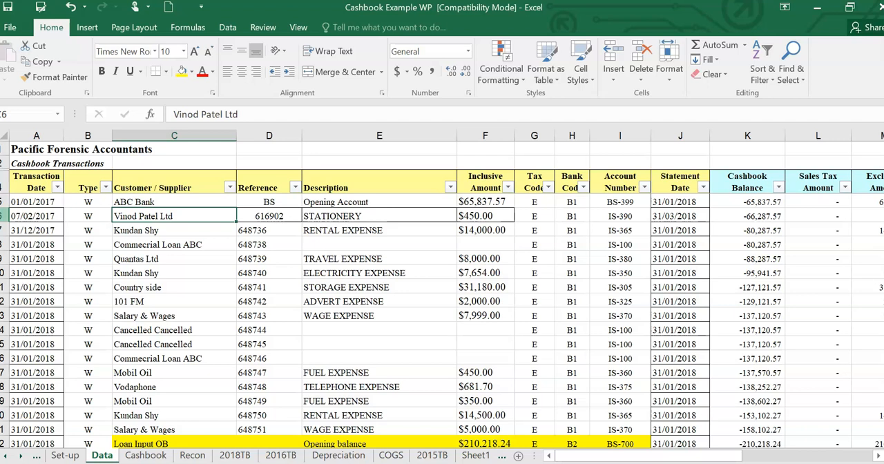
- Insert a blank row directly below the ABC Bank opening transaction on the Data sheet
{"action": "right_click", "coordinate": [4, 216]}
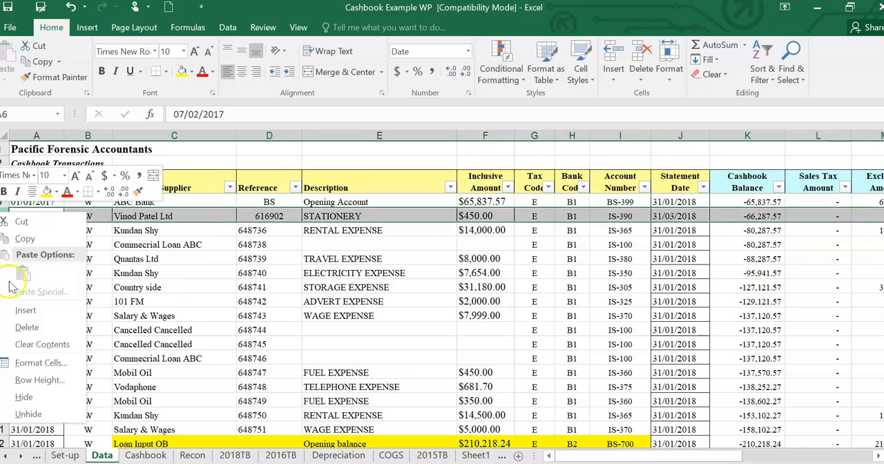
{"action": "left_click", "coordinate": [34, 312]}
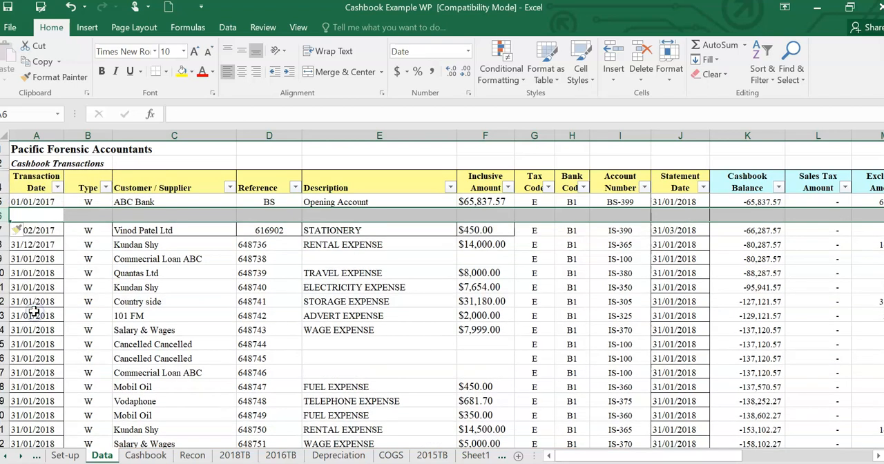
{"action": "left_click", "coordinate": [72, 269]}
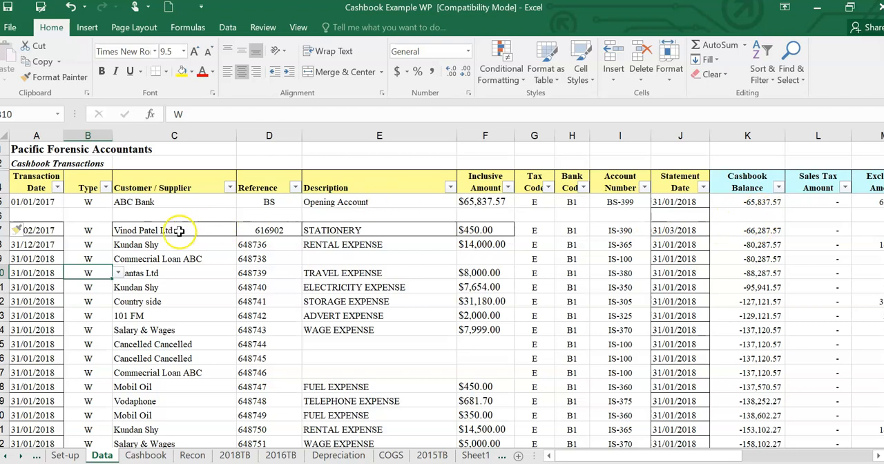
- Fill the calculated columns' formulas, from Cashbook Balance onward, into the new blank row from the transaction below it
{"action": "left_click", "coordinate": [755, 214]}
{"action": "left_click_drag", "start_coordinate": [718, 459], "coordinate": [783, 457]}
{"action": "left_click_drag", "start_coordinate": [321, 230], "coordinate": [587, 218]}
{"action": "left_click_drag", "start_coordinate": [694, 453], "coordinate": [616, 448]}
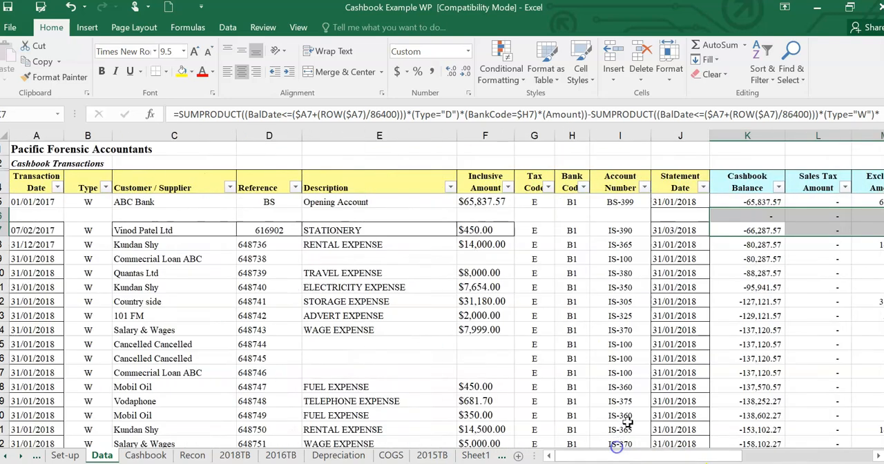
- Copy the ABC Bank opening transaction's Statement Date, 31/01/2018, into the new row
{"action": "left_click", "coordinate": [682, 201]}
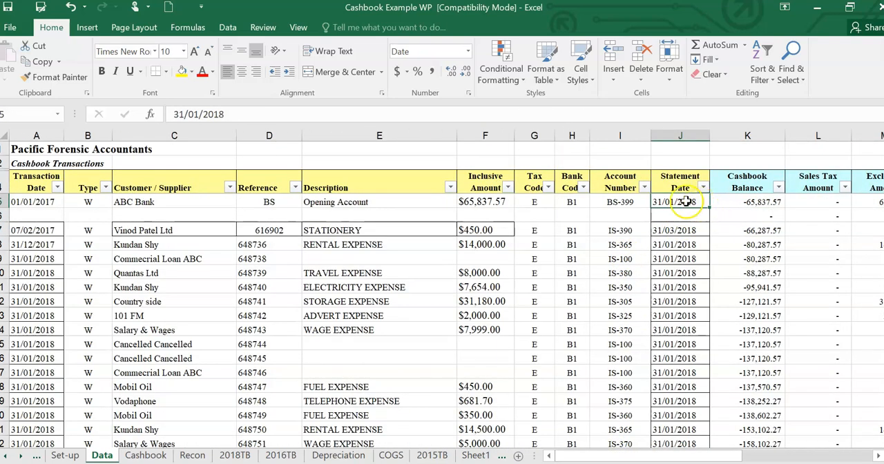
{"action": "right_click", "coordinate": [691, 201]}
{"action": "left_click", "coordinate": [714, 204]}
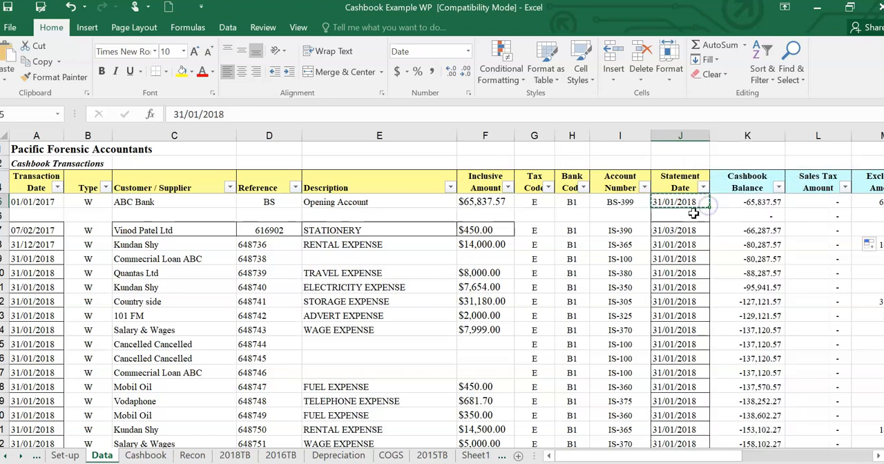
{"action": "left_click", "coordinate": [692, 214]}
{"action": "key", "text": "ctrl+v"}
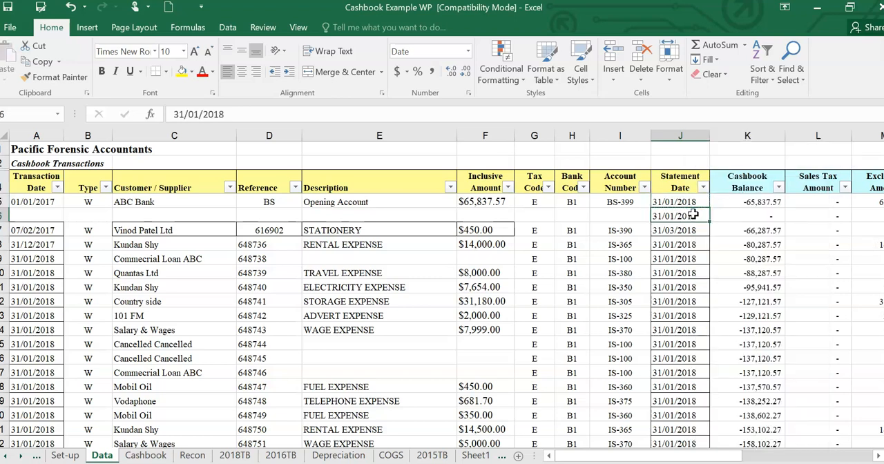
- Copy the ABC Bank opening transaction's Transaction Date, 01/01/2017, into the new row
{"action": "left_click", "coordinate": [38, 201]}
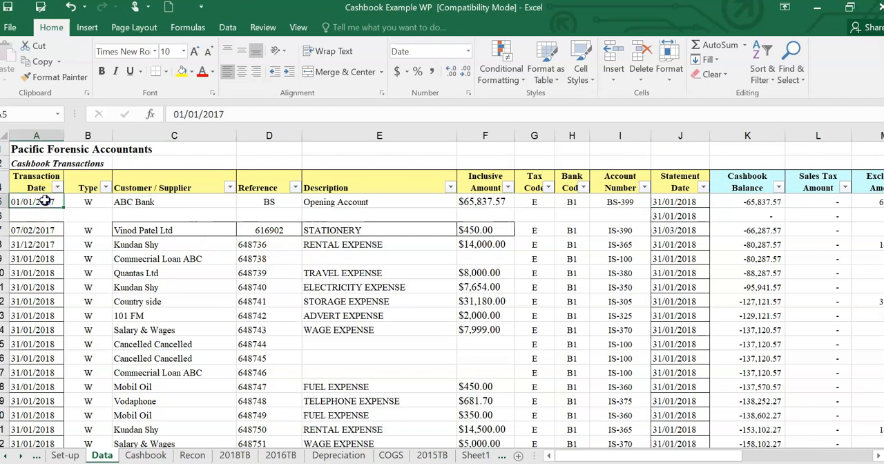
{"action": "right_click", "coordinate": [45, 202]}
{"action": "left_click", "coordinate": [83, 210]}
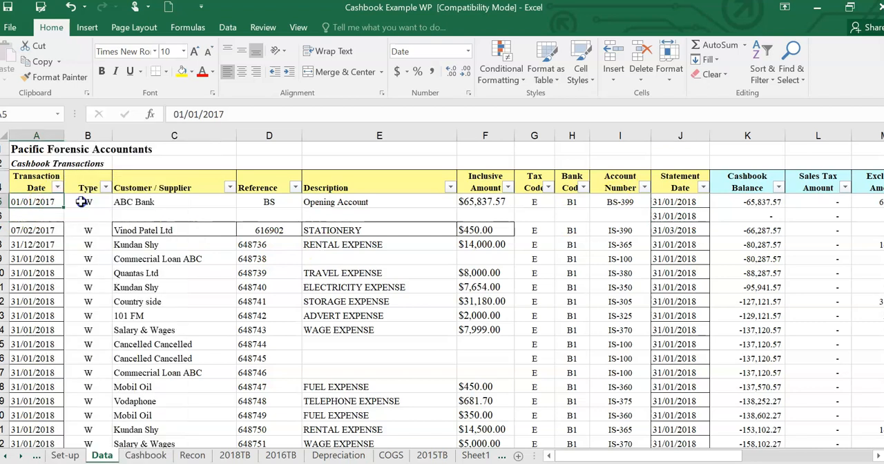
{"action": "left_click", "coordinate": [47, 214]}
{"action": "key", "text": "ctrl+v"}
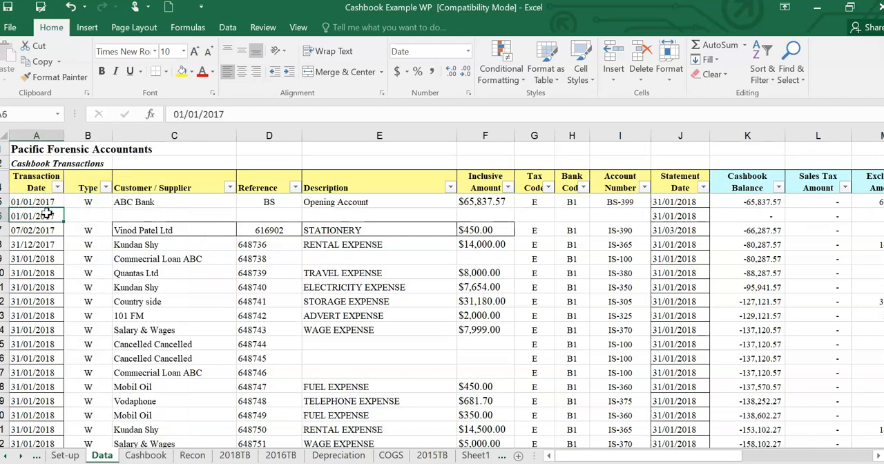
- Enter Petty Cash as the new row's Customer / Supplier and BS as its Reference
{"action": "left_click", "coordinate": [177, 216]}
{"action": "type", "text": "P"}
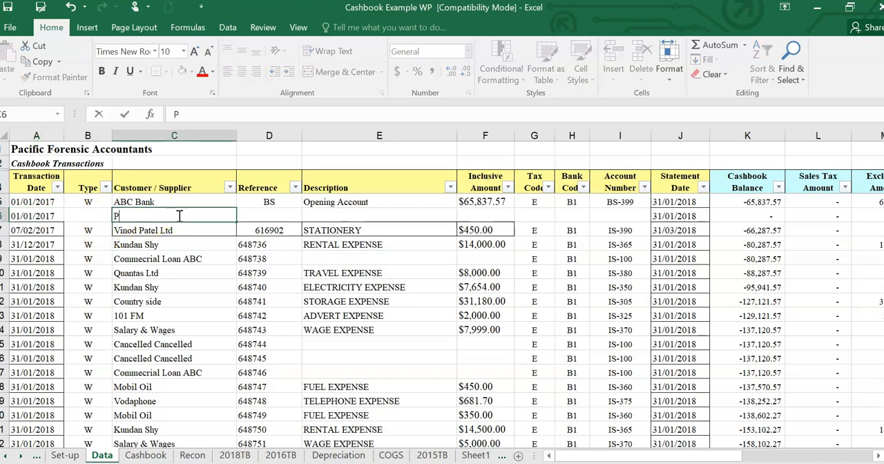
{"action": "type", "text": "etty Ca"}
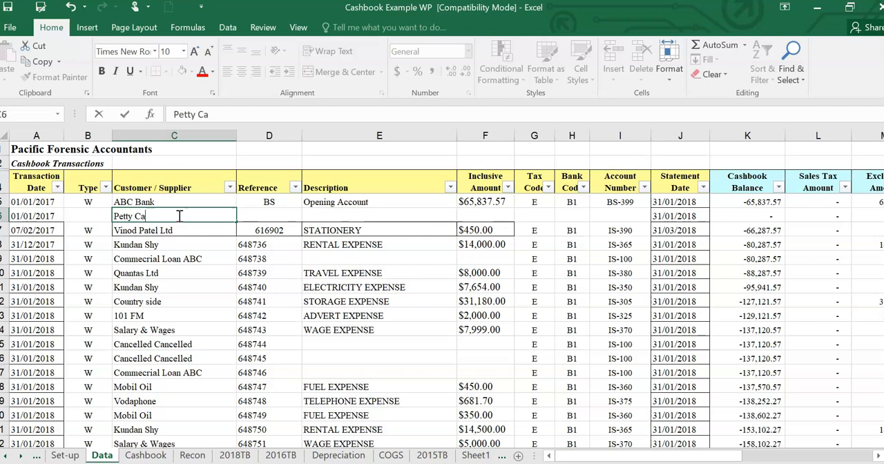
{"action": "type", "text": "sh"}
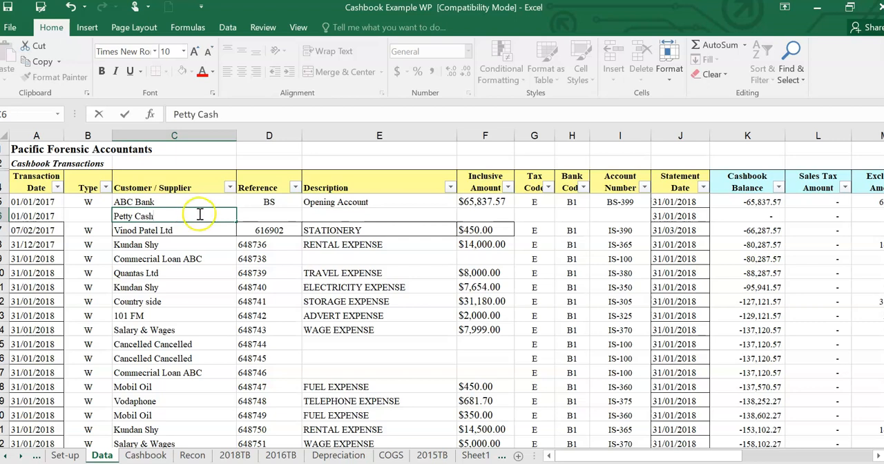
{"action": "left_click", "coordinate": [284, 214]}
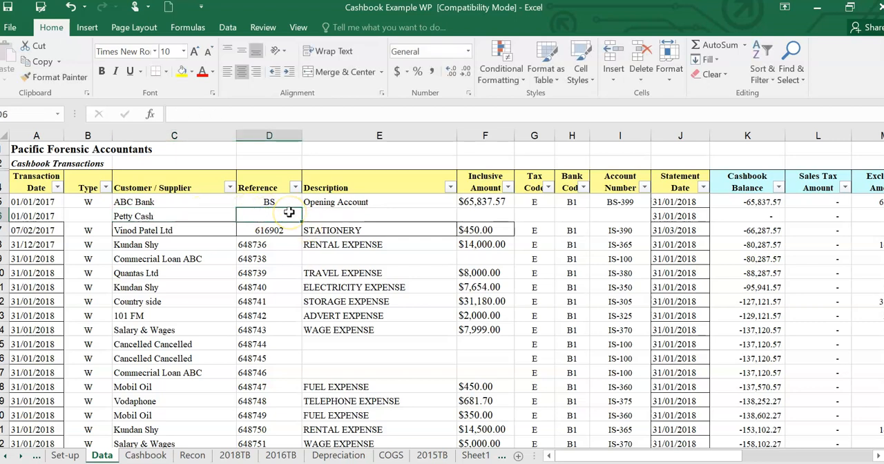
{"action": "type", "text": "BS"}
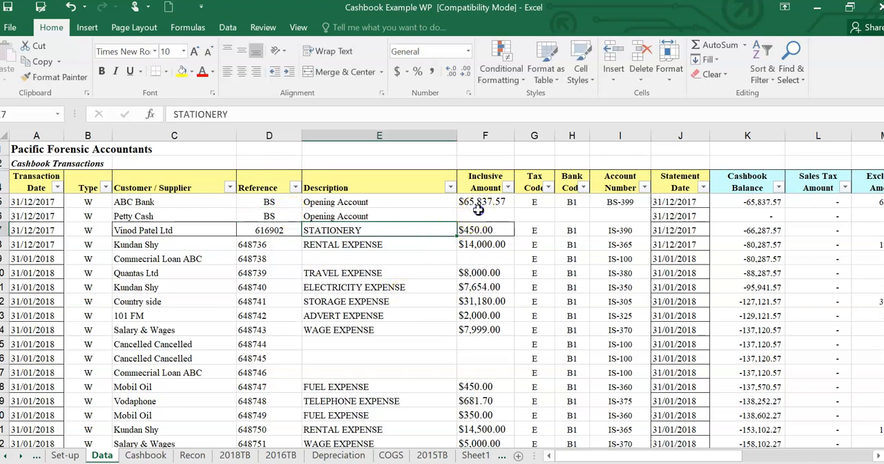
- Set the Petty Cash transaction's Inclusive Amount to 500
{"action": "left_click", "coordinate": [478, 212]}
{"action": "type", "text": "5"}
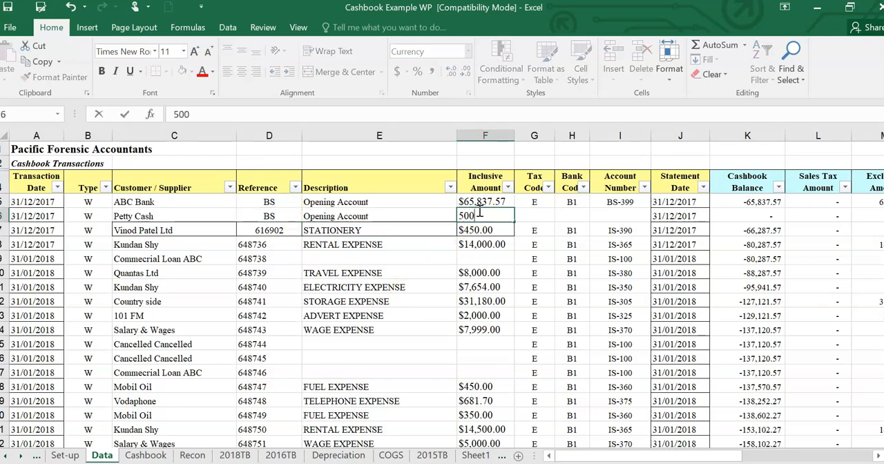
{"action": "type", "text": "00"}
{"action": "key", "text": "Return"}
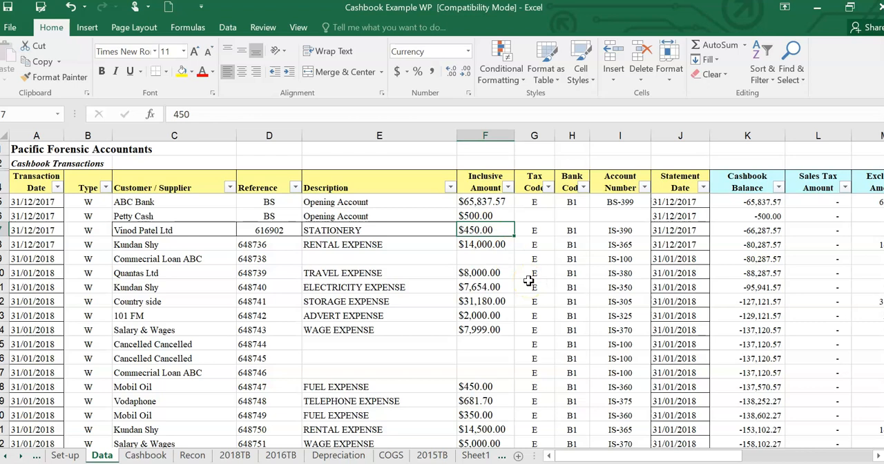
- Set the Petty Cash transaction's Tax Code to A and view the Tax Code options of the ABC Bank transaction
{"action": "left_click", "coordinate": [537, 215]}
{"action": "left_click", "coordinate": [561, 215]}
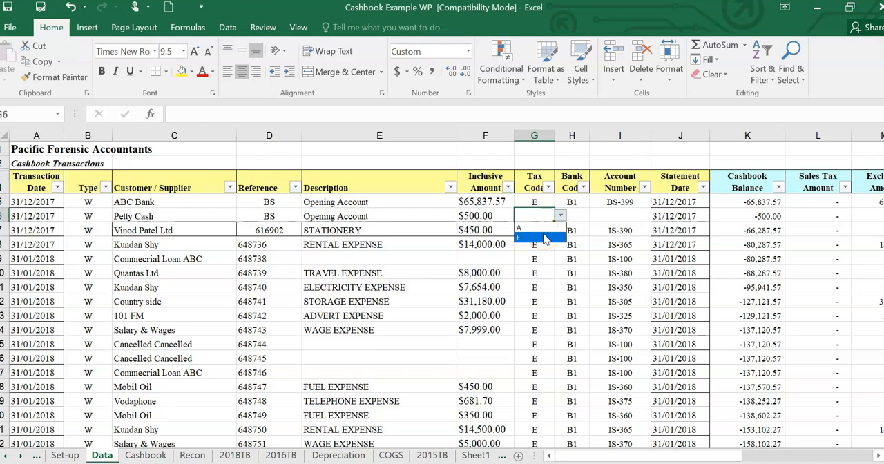
{"action": "left_click", "coordinate": [545, 227]}
{"action": "left_click", "coordinate": [543, 201]}
{"action": "left_click", "coordinate": [560, 201]}
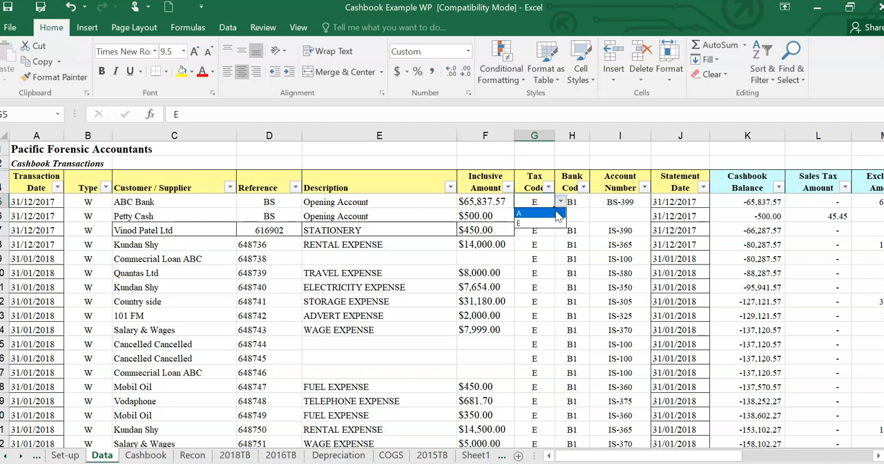
{"action": "key", "text": "Escape"}
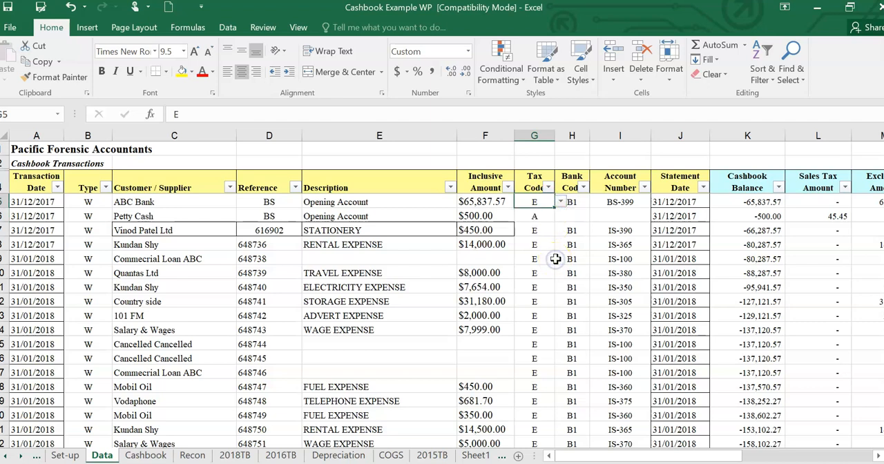
- Set the Petty Cash transaction's Bank Code to PC and check the Bank Codes list on the Set-up sheet
{"action": "left_click", "coordinate": [584, 216]}
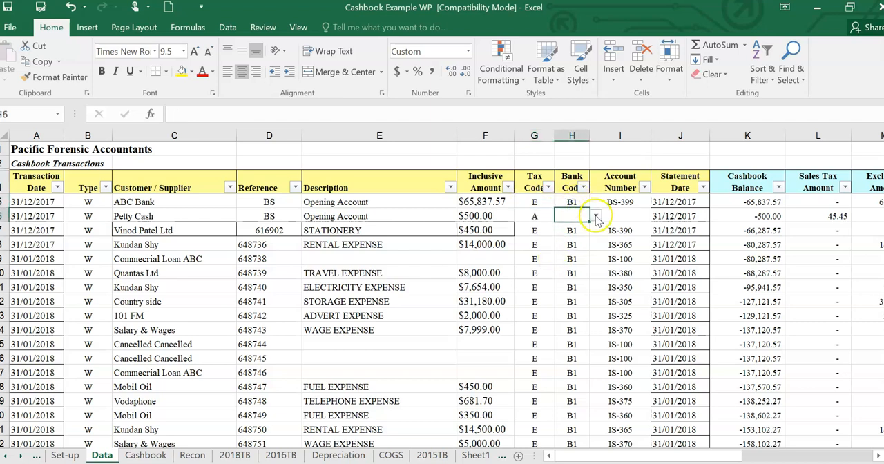
{"action": "left_click", "coordinate": [597, 216]}
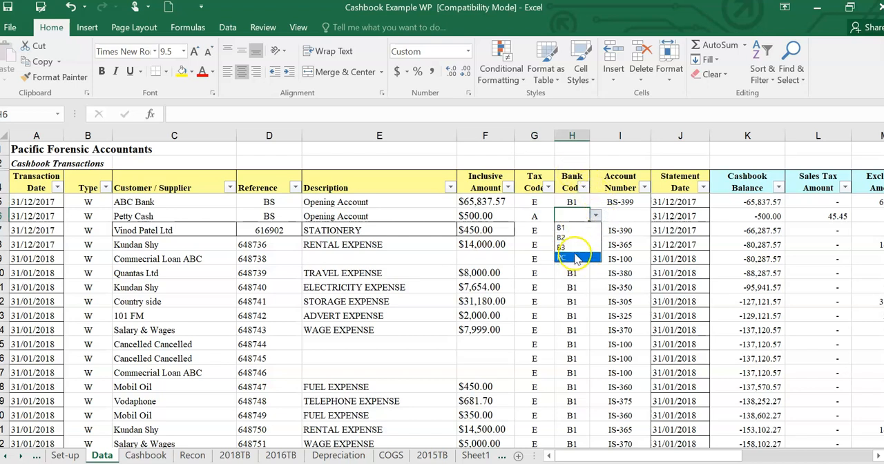
{"action": "left_click", "coordinate": [575, 257]}
{"action": "left_click", "coordinate": [597, 216]}
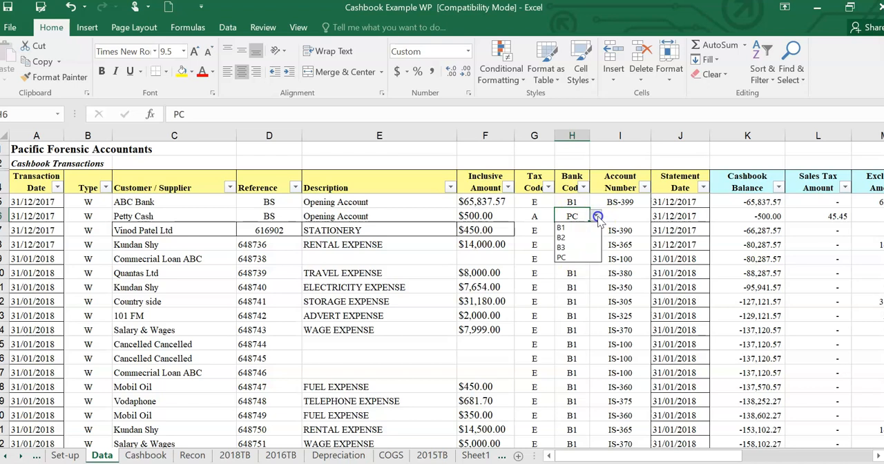
{"action": "left_click", "coordinate": [570, 202]}
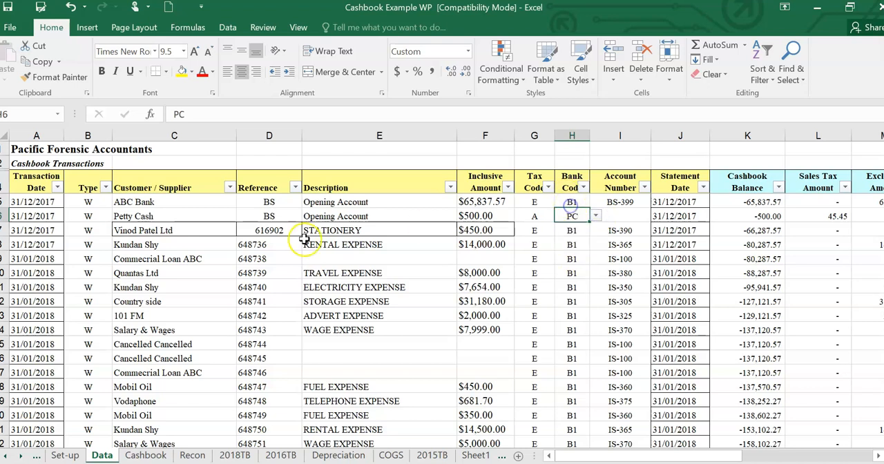
{"action": "left_click", "coordinate": [63, 455]}
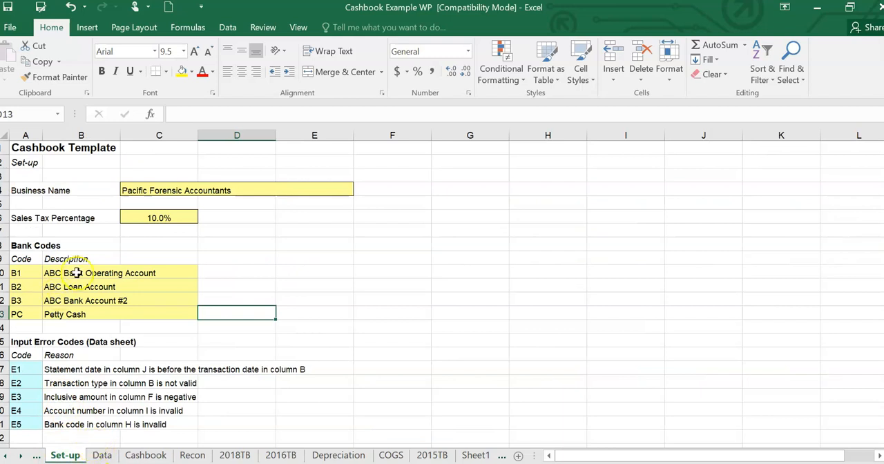
{"action": "left_click", "coordinate": [101, 455]}
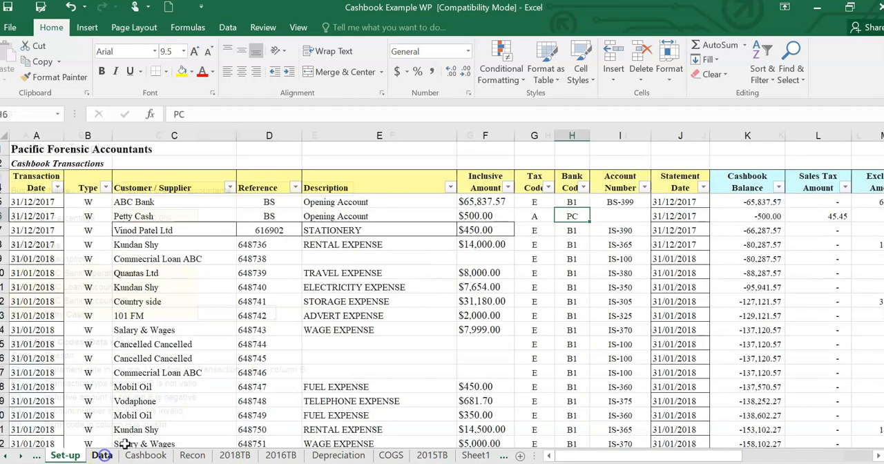
- Assign account number BS-399 to the Petty Cash transaction
{"action": "left_click", "coordinate": [621, 214]}
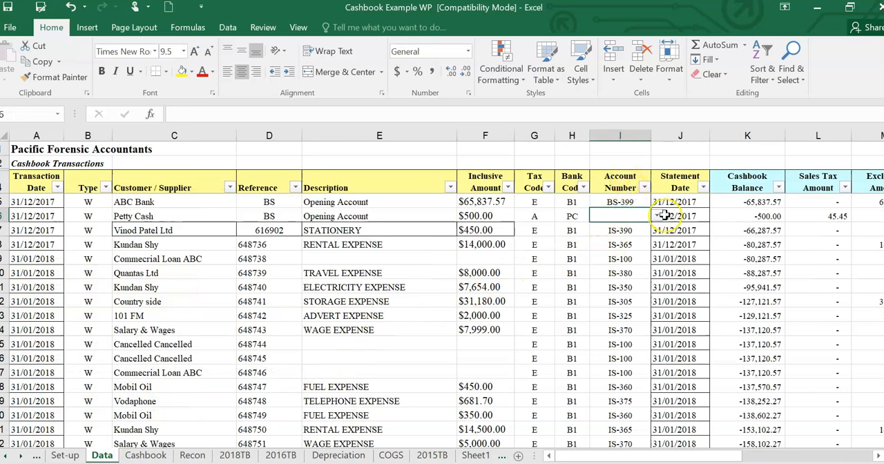
{"action": "left_click", "coordinate": [656, 216]}
{"action": "left_click_drag", "start_coordinate": [661, 238], "coordinate": [660, 285]}
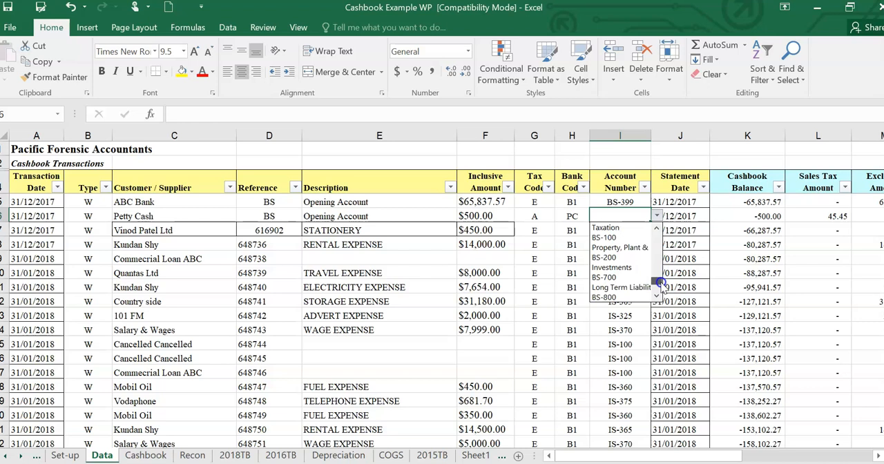
{"action": "left_click_drag", "start_coordinate": [660, 284], "coordinate": [656, 298]}
{"action": "left_click", "coordinate": [656, 298]}
{"action": "left_click", "coordinate": [656, 298]}
{"action": "left_click", "coordinate": [656, 298]}
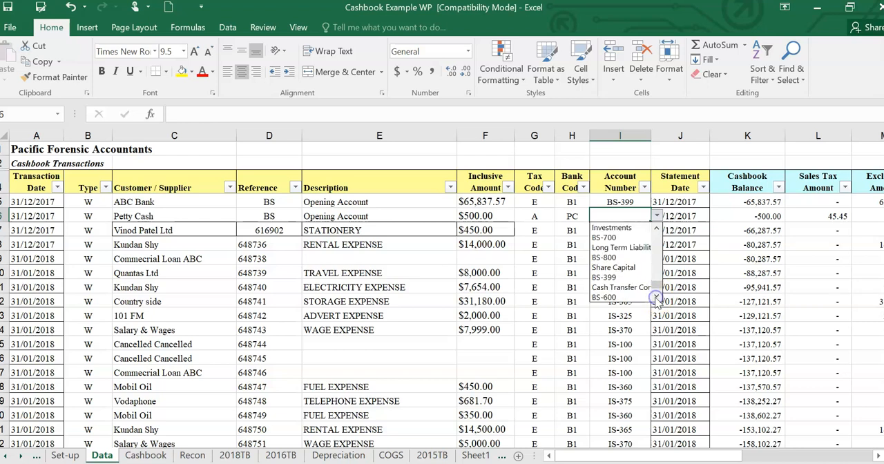
{"action": "left_click", "coordinate": [624, 275]}
{"action": "left_click", "coordinate": [615, 246]}
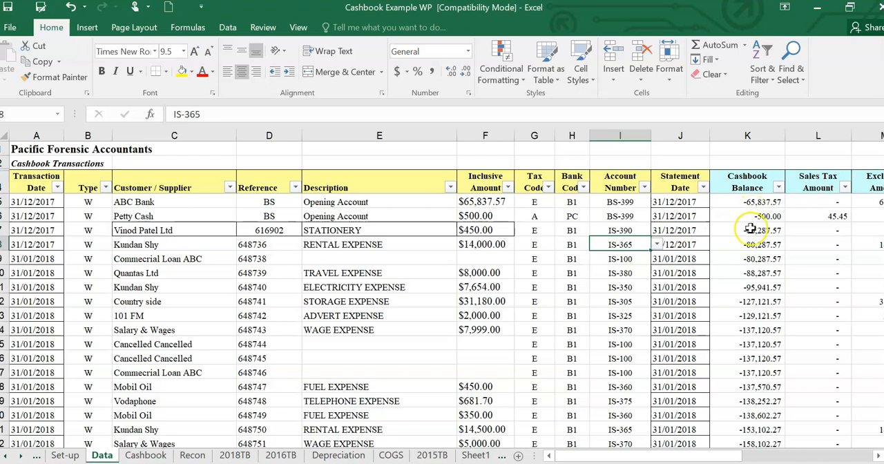
- Change the Petty Cash transaction's Type to D and check its Cashbook Balance
{"action": "left_click", "coordinate": [100, 216]}
{"action": "left_click", "coordinate": [118, 216]}
{"action": "left_click", "coordinate": [92, 228]}
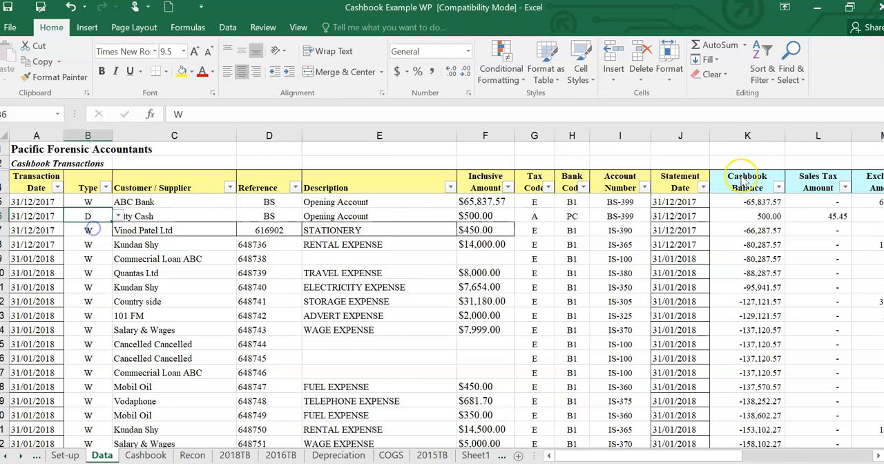
{"action": "left_click", "coordinate": [761, 216]}
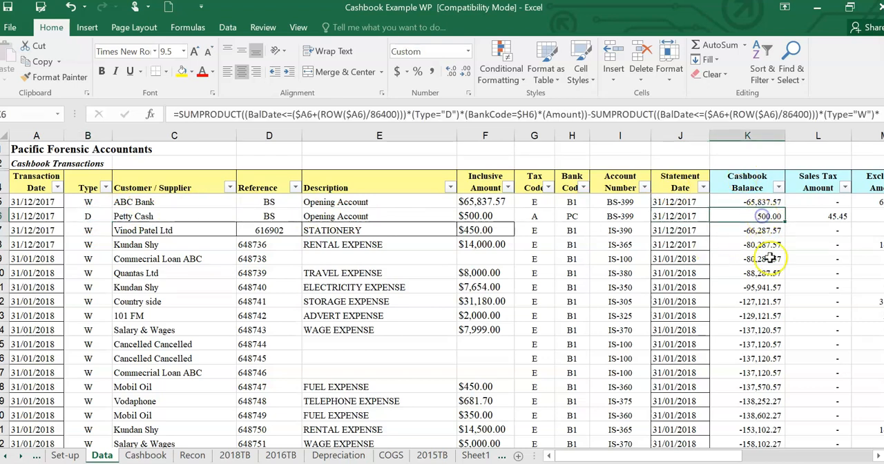
- Inspect the stationery transaction's Cashbook Balance, Reference and Description
{"action": "left_click", "coordinate": [753, 234]}
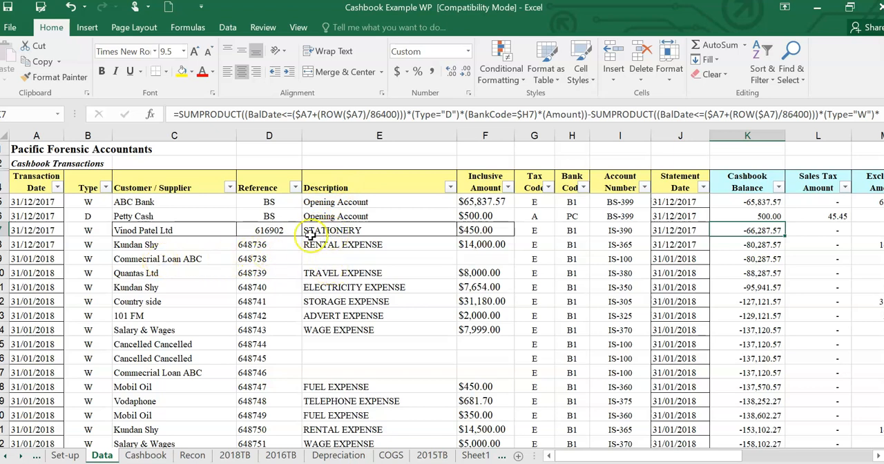
{"action": "left_click", "coordinate": [282, 229]}
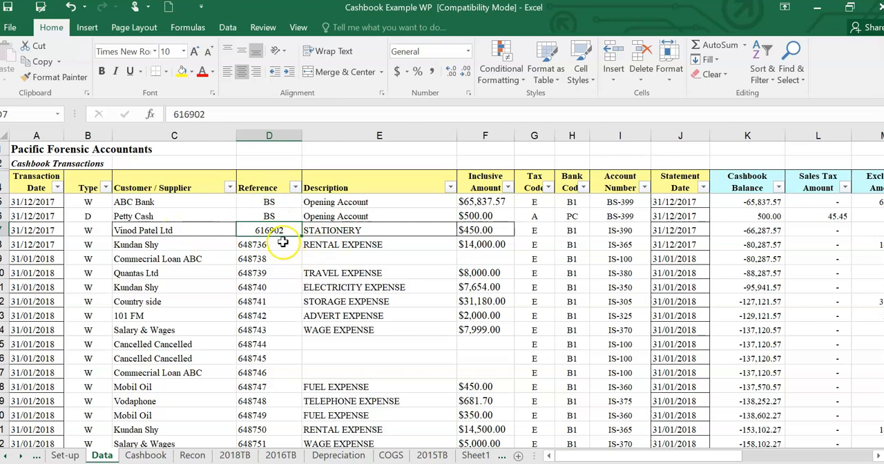
{"action": "left_click", "coordinate": [353, 230]}
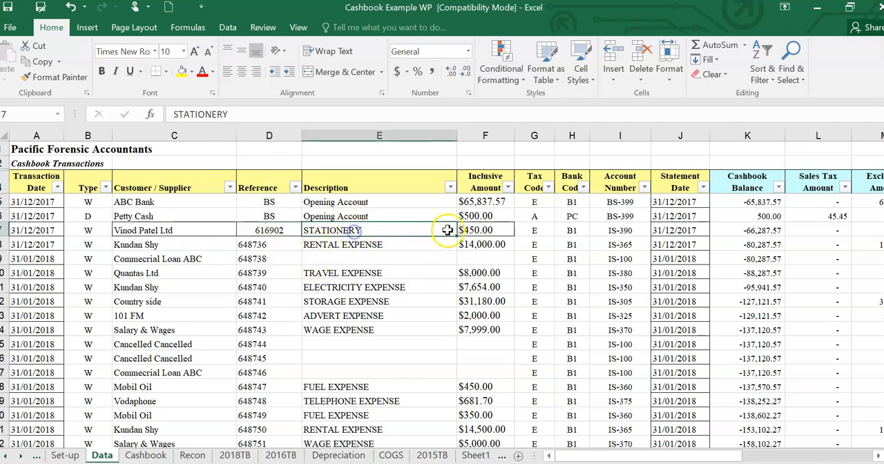
- Review the stationery transaction's Inclusive Amount and the options available for its Tax Code and Bank Code
{"action": "left_click", "coordinate": [483, 231]}
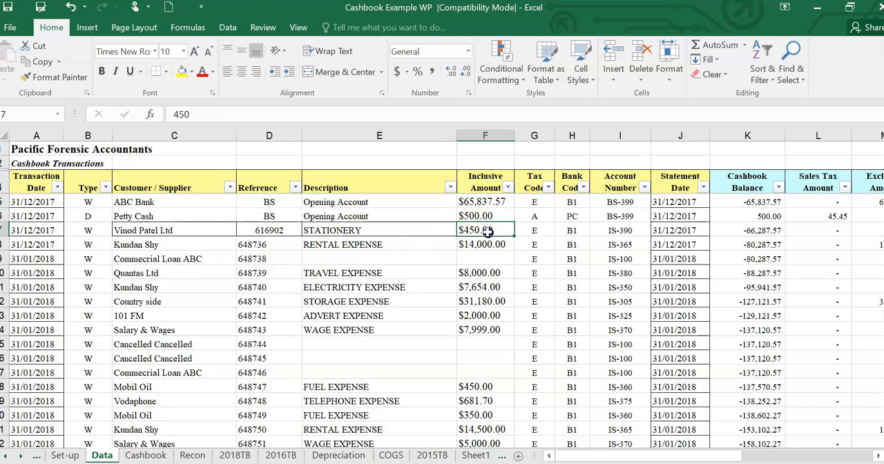
{"action": "left_click", "coordinate": [531, 231]}
{"action": "left_click", "coordinate": [560, 232]}
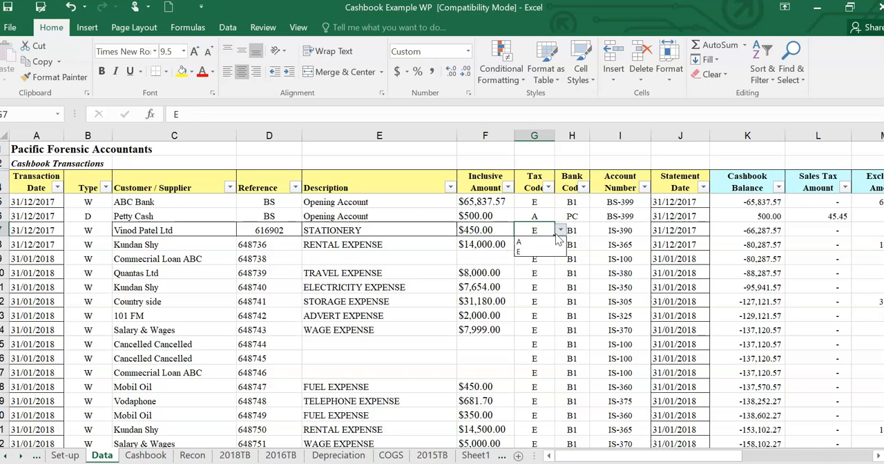
{"action": "left_click", "coordinate": [546, 252]}
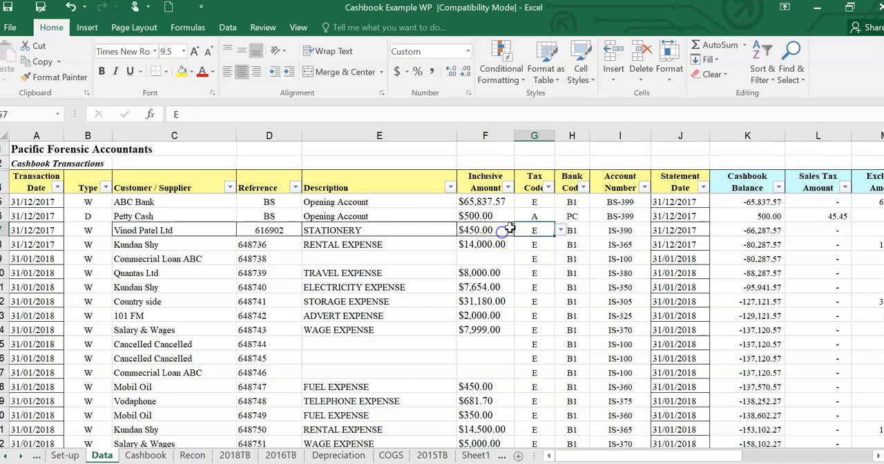
{"action": "left_click", "coordinate": [577, 231]}
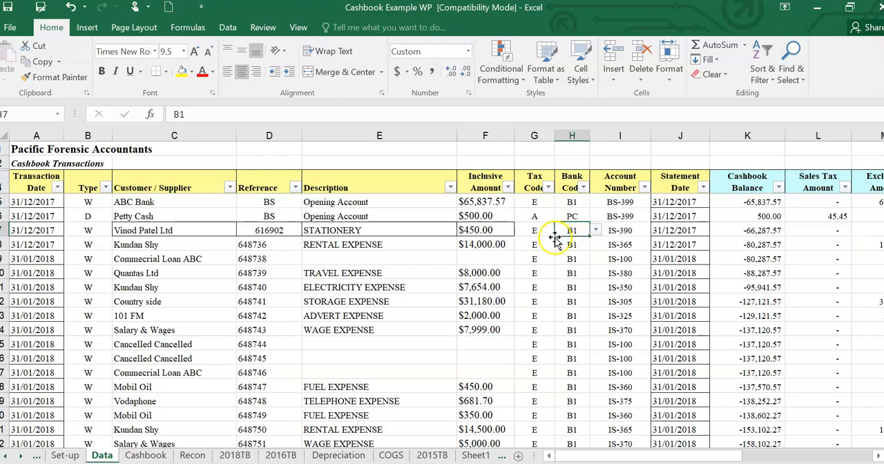
{"action": "left_click", "coordinate": [596, 231]}
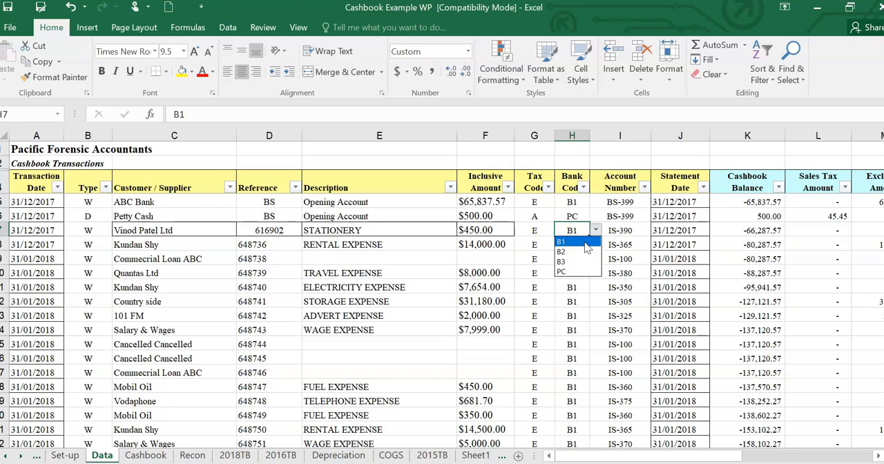
{"action": "left_click", "coordinate": [530, 230]}
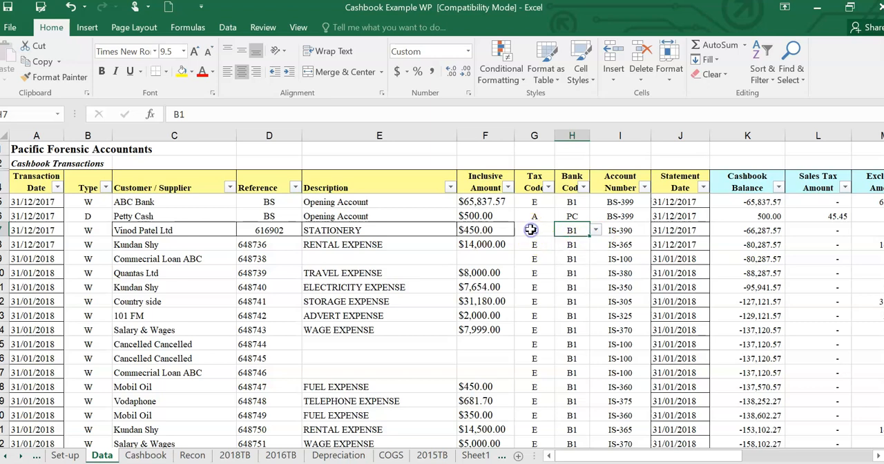
- Examine the Account Number options for the stationery transaction, including Office Supplies under IS-390
{"action": "left_click", "coordinate": [630, 226]}
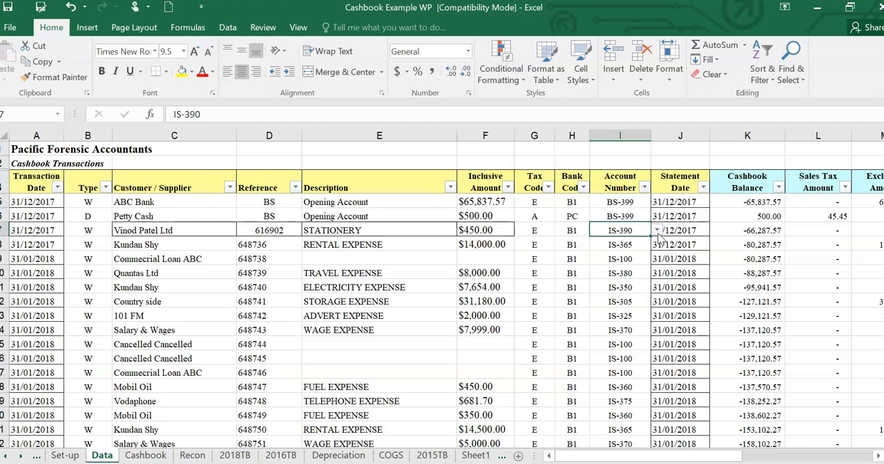
{"action": "left_click", "coordinate": [656, 231]}
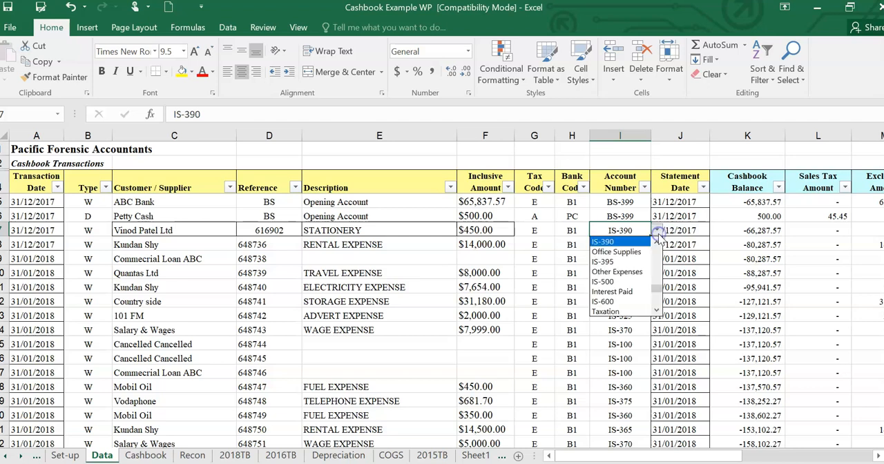
{"action": "left_click", "coordinate": [618, 252]}
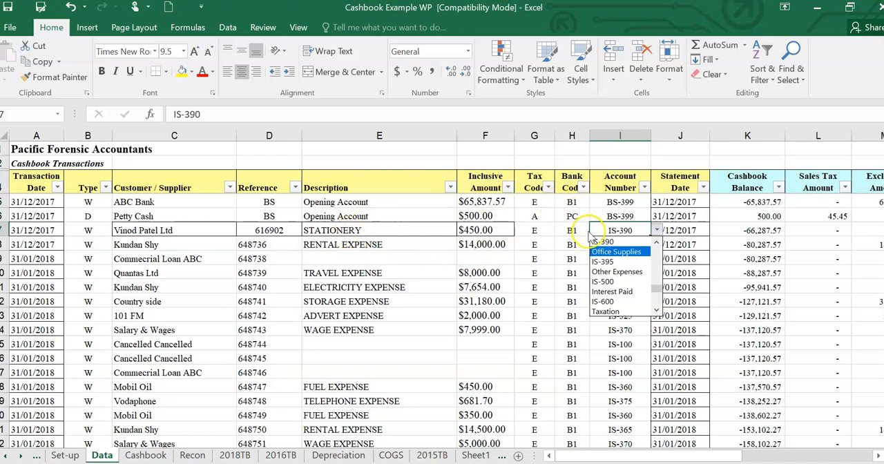
{"action": "left_click", "coordinate": [611, 229]}
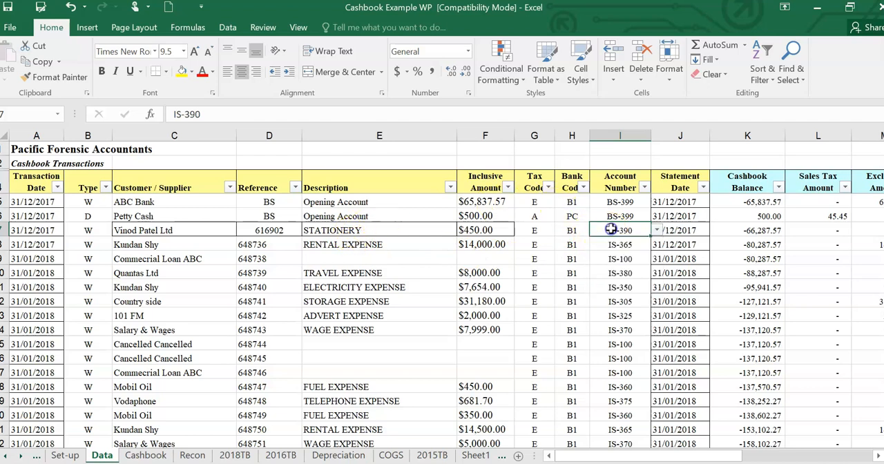
{"action": "left_click", "coordinate": [612, 229]}
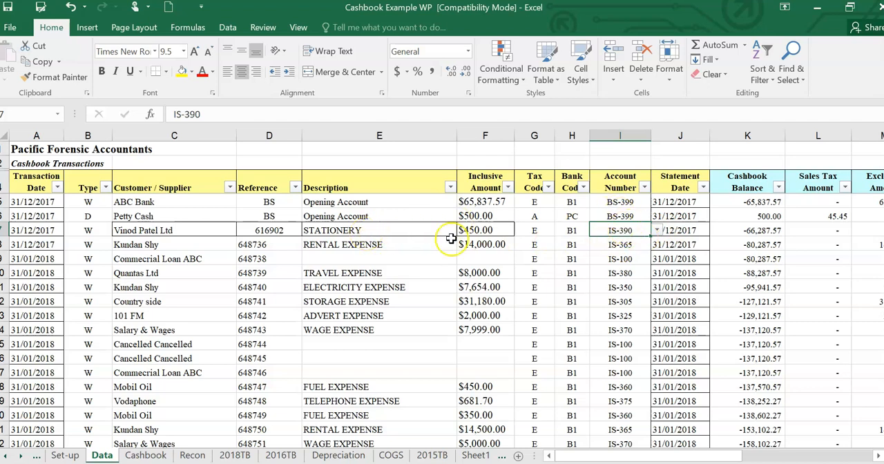
- Look up the Office Supplies line in the Cashbook sheet's monthly report and compare it with the stationery entry on the Data sheet
{"action": "left_click", "coordinate": [145, 455]}
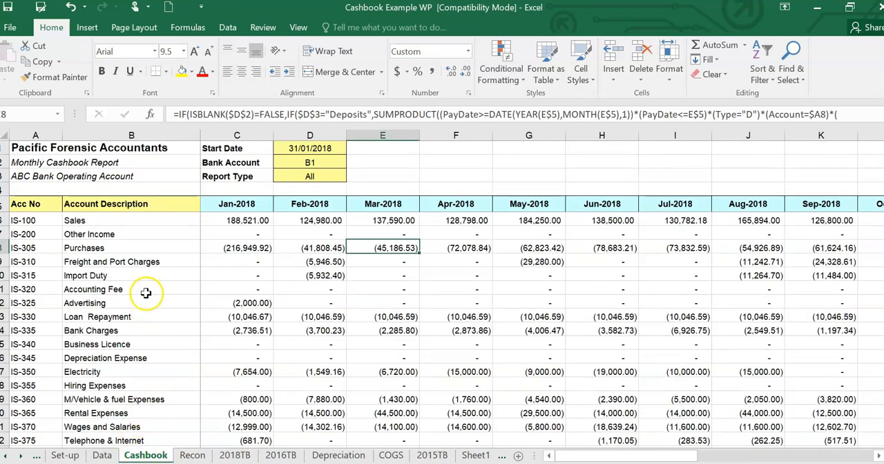
{"action": "scroll", "coordinate": [142, 293], "scroll_direction": "down", "scroll_amount": 1}
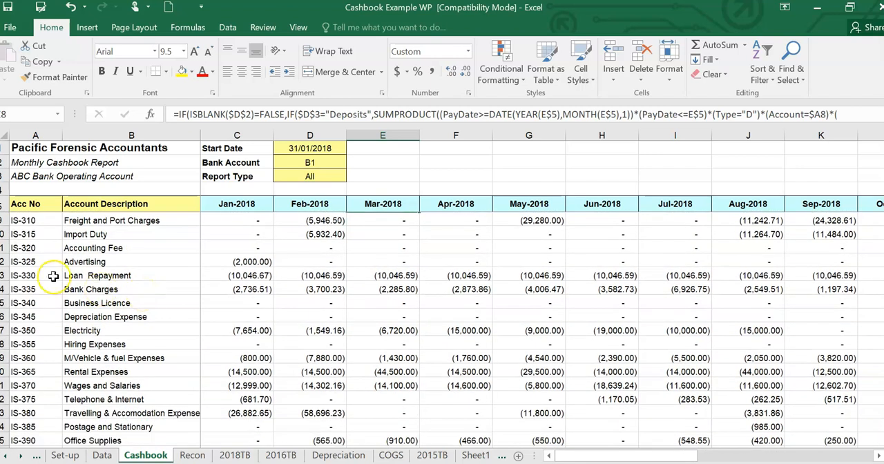
{"action": "left_click", "coordinate": [102, 456]}
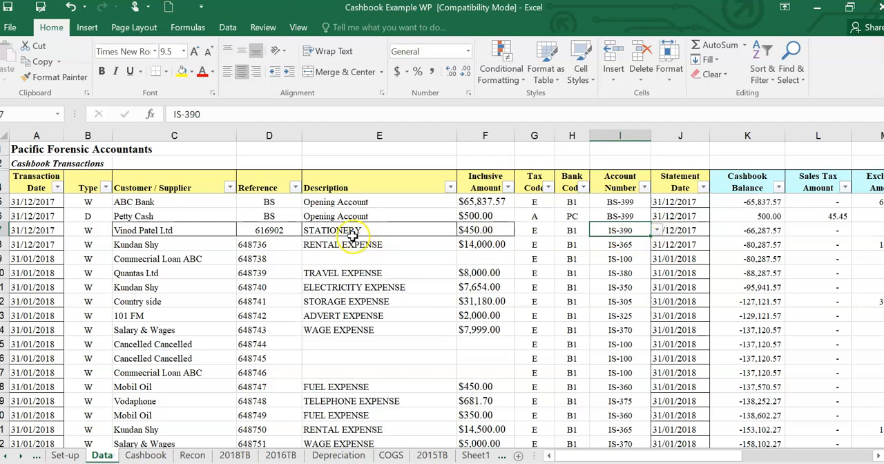
{"action": "left_click", "coordinate": [146, 456]}
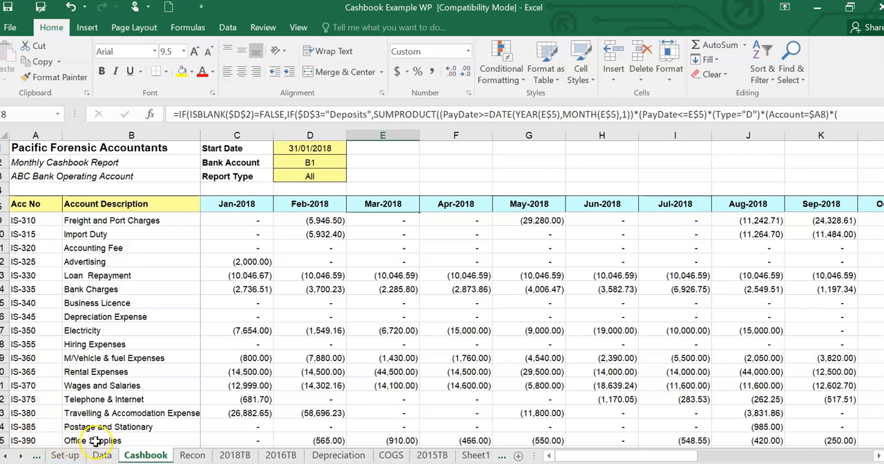
{"action": "scroll", "coordinate": [118, 435], "scroll_direction": "down", "scroll_amount": 1}
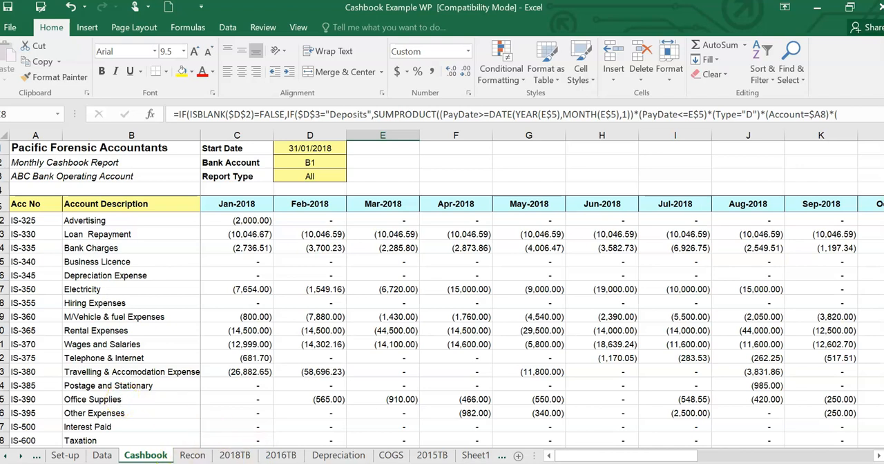
{"action": "left_click", "coordinate": [102, 455]}
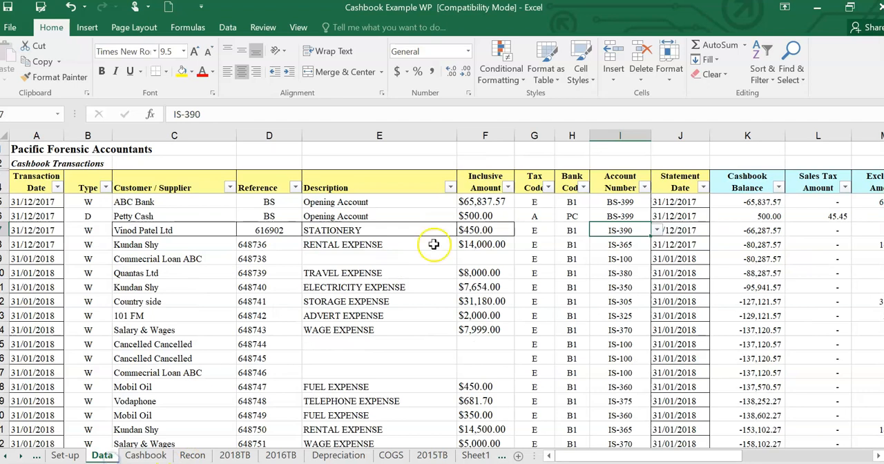
- Recheck the stationery transaction's amount and account code, and inspect the Office Supplies figures on the Cashbook sheet again
{"action": "left_click", "coordinate": [568, 246]}
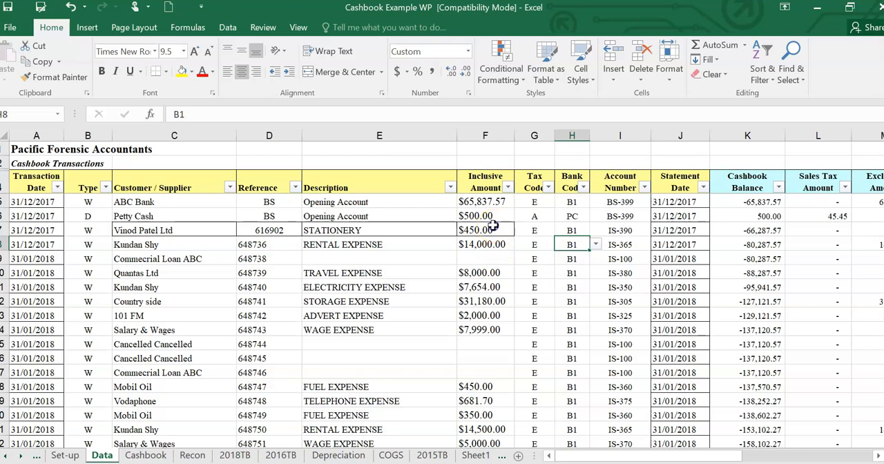
{"action": "left_click", "coordinate": [492, 229]}
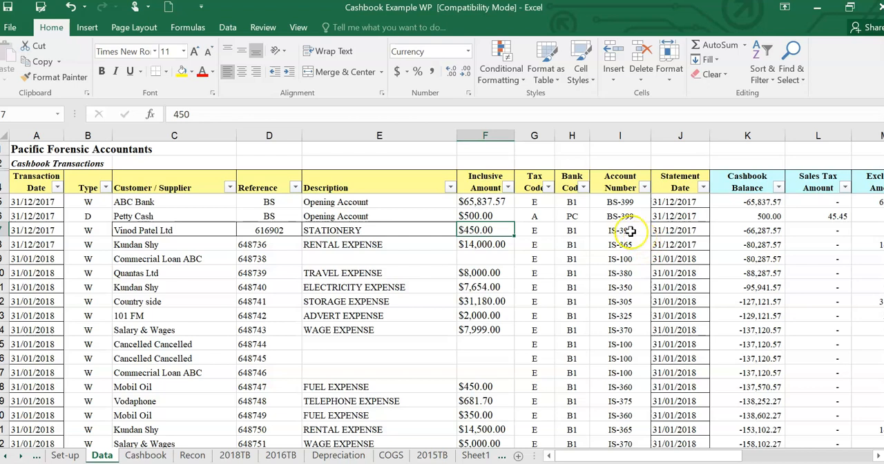
{"action": "left_click", "coordinate": [637, 233]}
{"action": "left_click", "coordinate": [658, 232]}
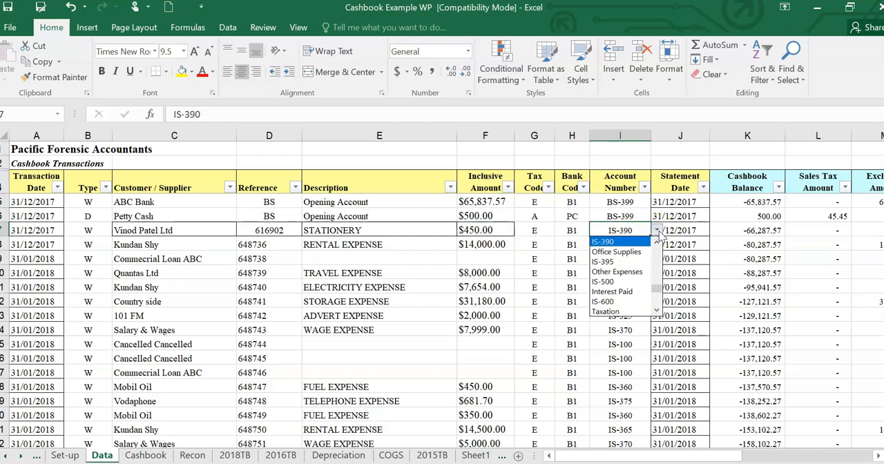
{"action": "left_click", "coordinate": [657, 233]}
{"action": "left_click", "coordinate": [658, 232]}
{"action": "left_click", "coordinate": [658, 232]}
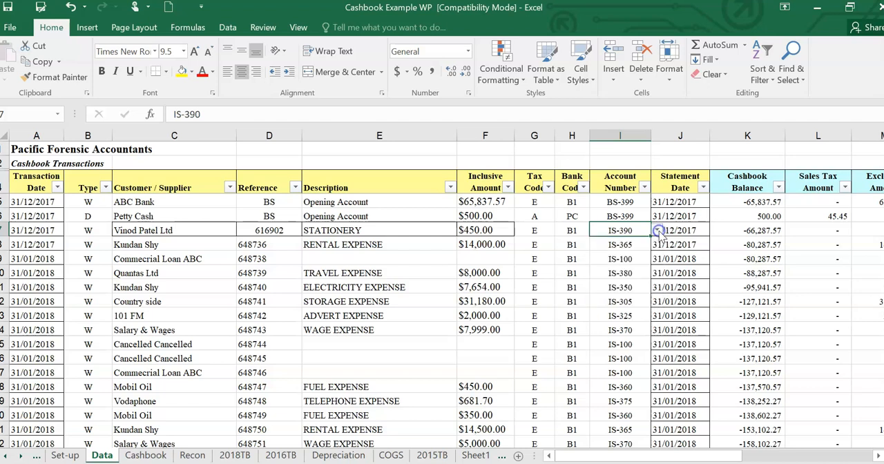
{"action": "left_click", "coordinate": [624, 235]}
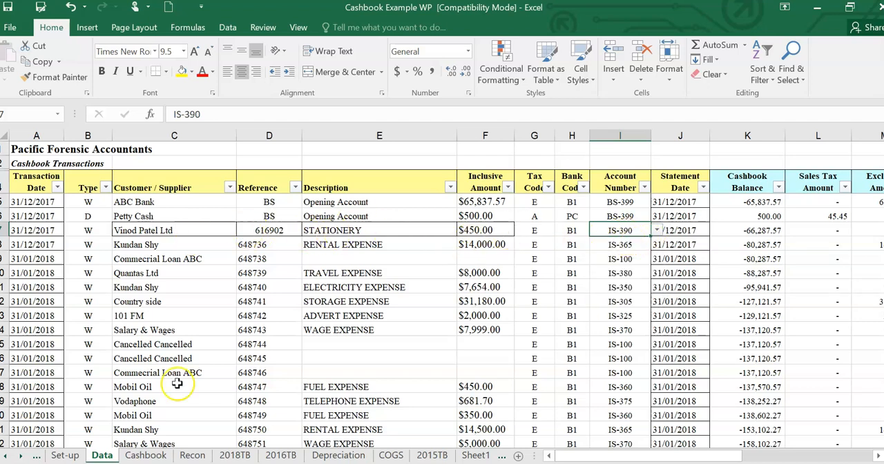
{"action": "left_click", "coordinate": [145, 455]}
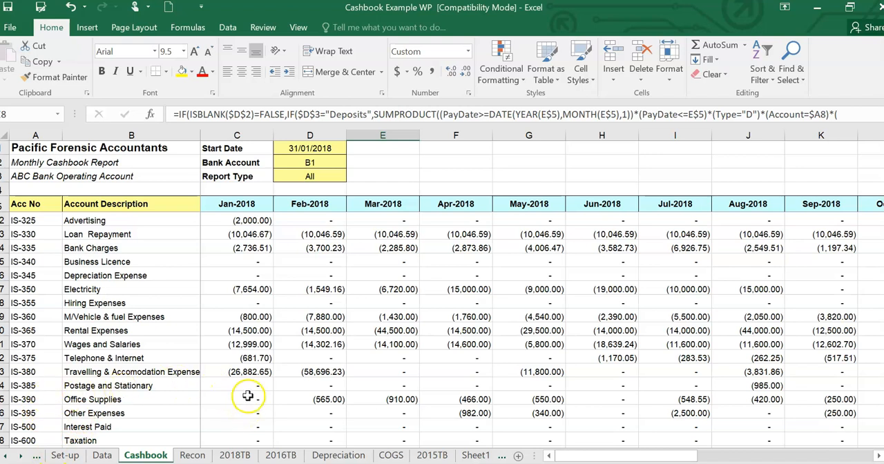
{"action": "left_click", "coordinate": [101, 456]}
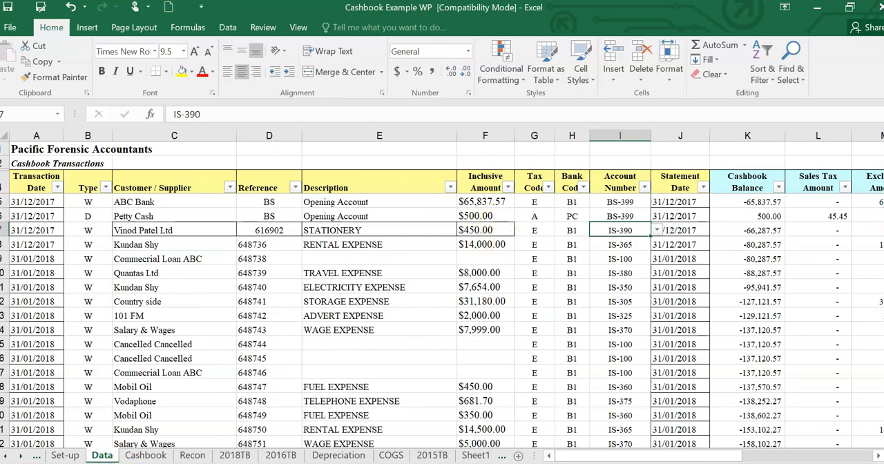
- Set the stationery transaction's Statement Date and Transaction Date to 31/01/2018 and check January's Office Supplies on the Cashbook sheet
{"action": "left_click", "coordinate": [47, 232]}
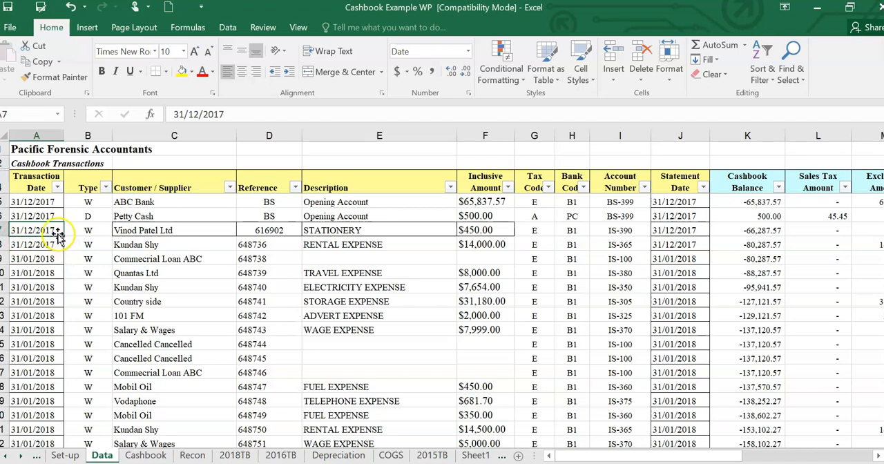
{"action": "left_click_drag", "start_coordinate": [57, 230], "coordinate": [705, 230]}
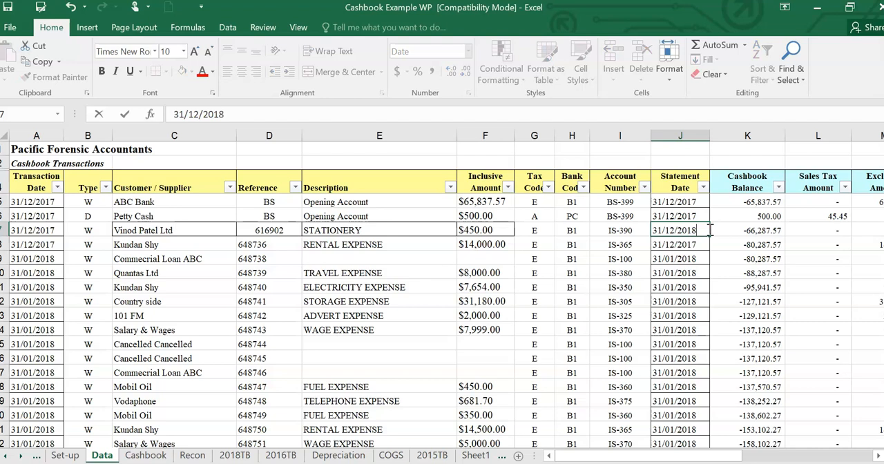
{"action": "left_click", "coordinate": [675, 233]}
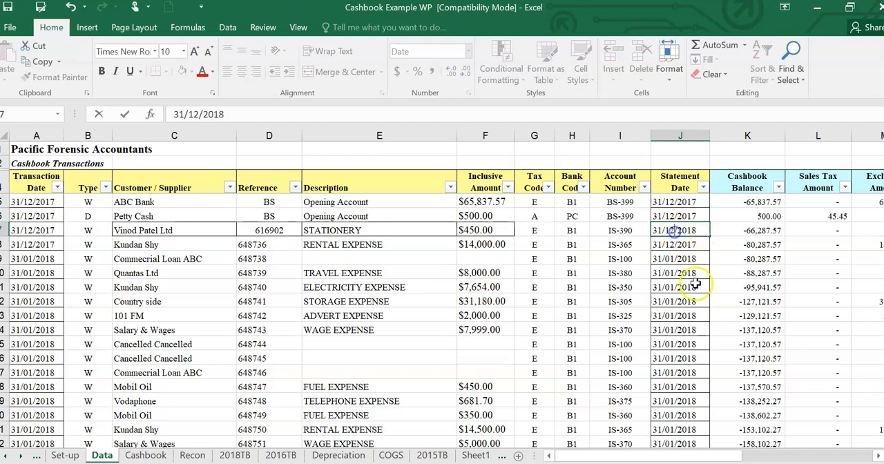
{"action": "key", "text": "BackSpace"}
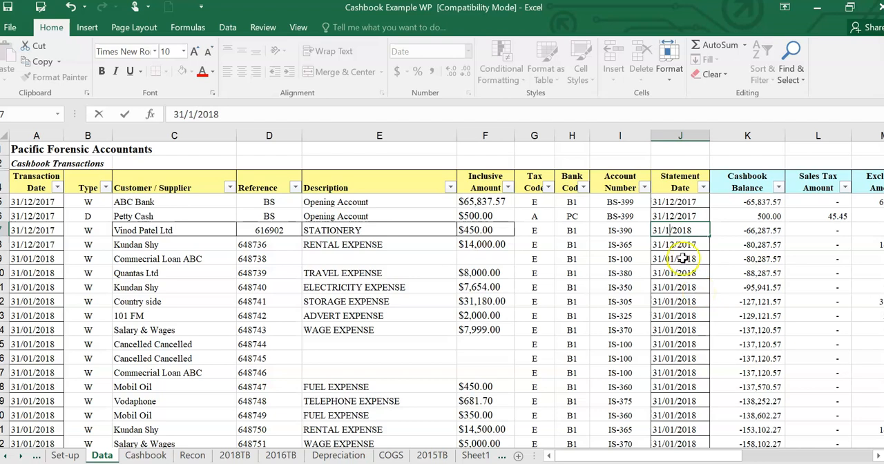
{"action": "left_click", "coordinate": [83, 230]}
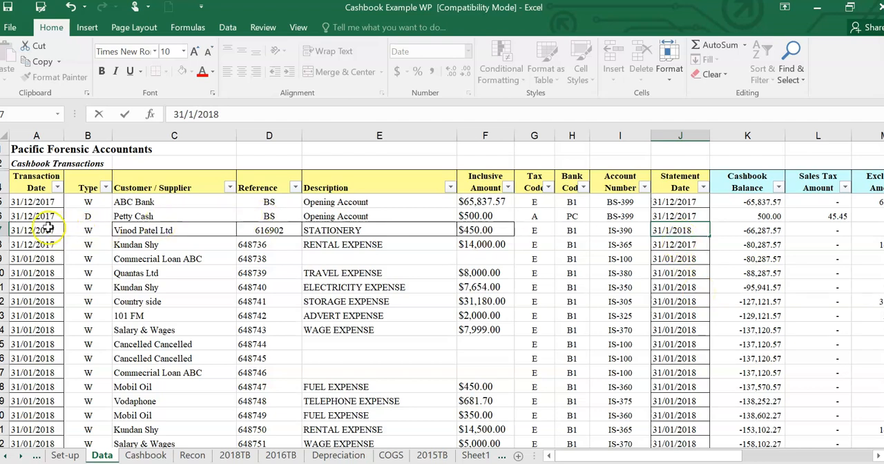
{"action": "left_click", "coordinate": [49, 228]}
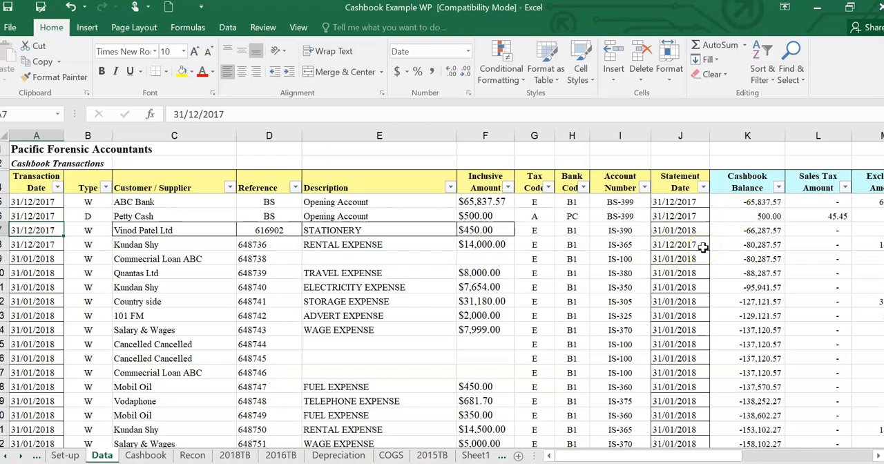
{"action": "key", "text": "ctrl+Page_Down"}
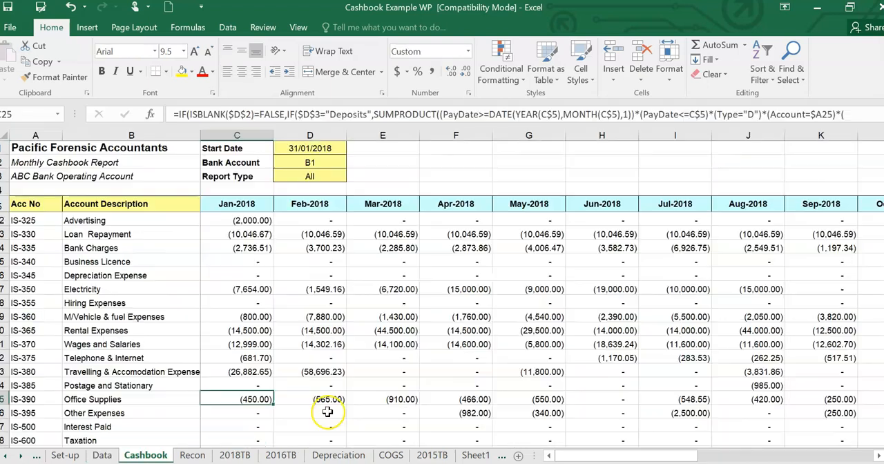
- Set both the Statement Date and Transaction Date of the stationery transaction on the Data sheet to 30/06/2018
{"action": "left_click", "coordinate": [101, 455]}
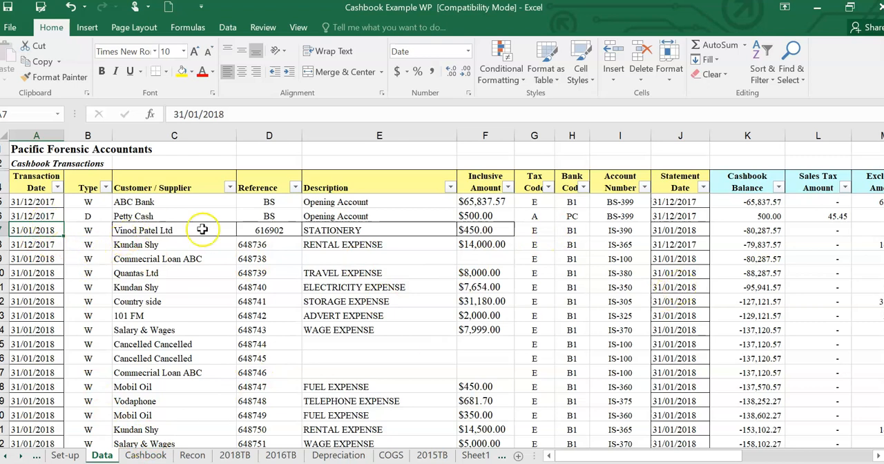
{"action": "left_click", "coordinate": [687, 231]}
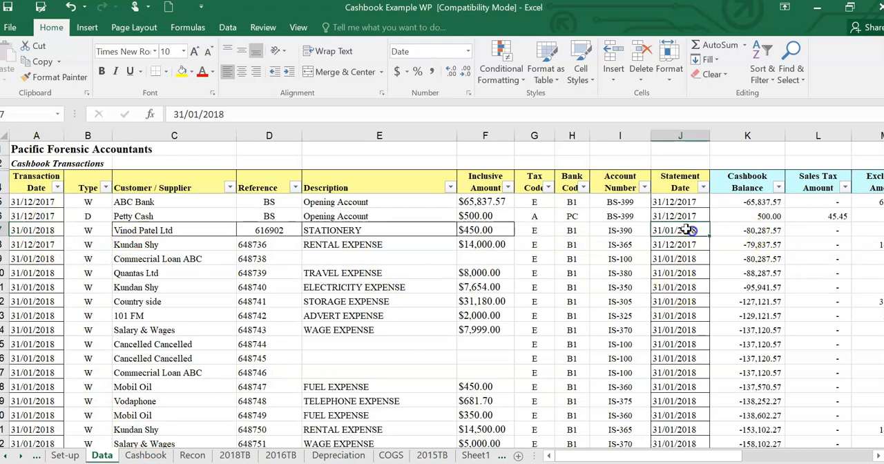
{"action": "double_click", "coordinate": [184, 114]}
{"action": "type", "text": "30"}
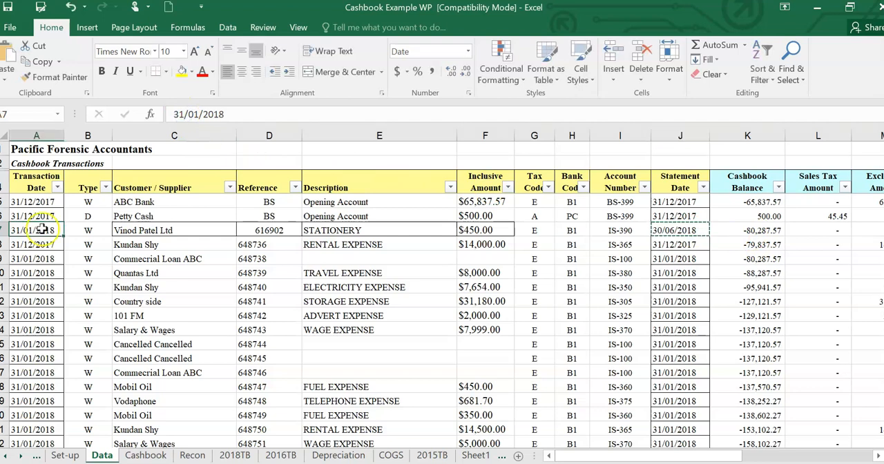
{"action": "key", "text": "Return"}
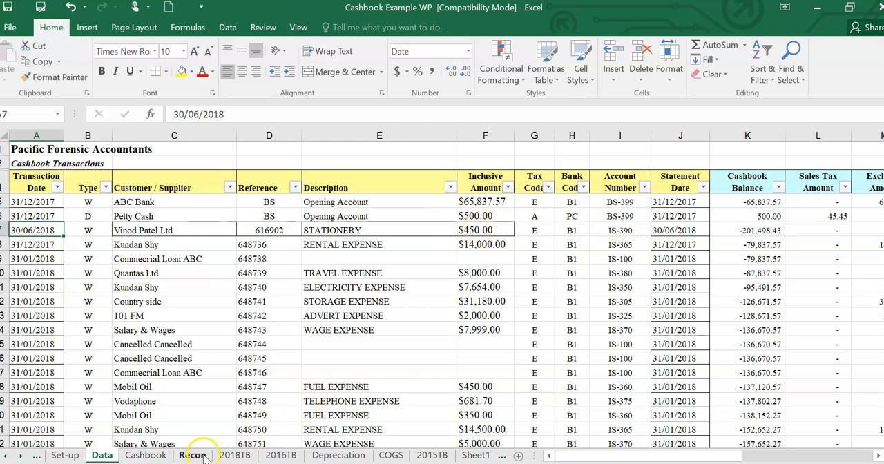
- Compare June's Office Supplies figure on the Cashbook sheet with the stationery transaction on the Data sheet
{"action": "left_click", "coordinate": [146, 456]}
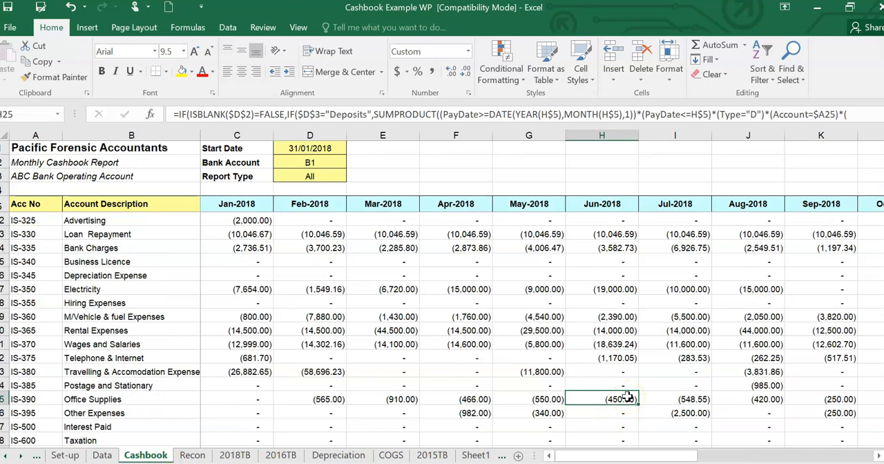
{"action": "left_click", "coordinate": [102, 456]}
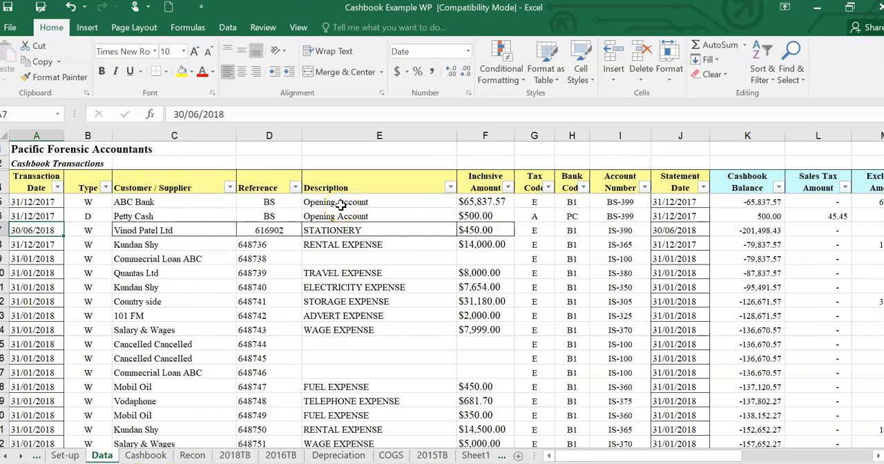
{"action": "left_click", "coordinate": [133, 457]}
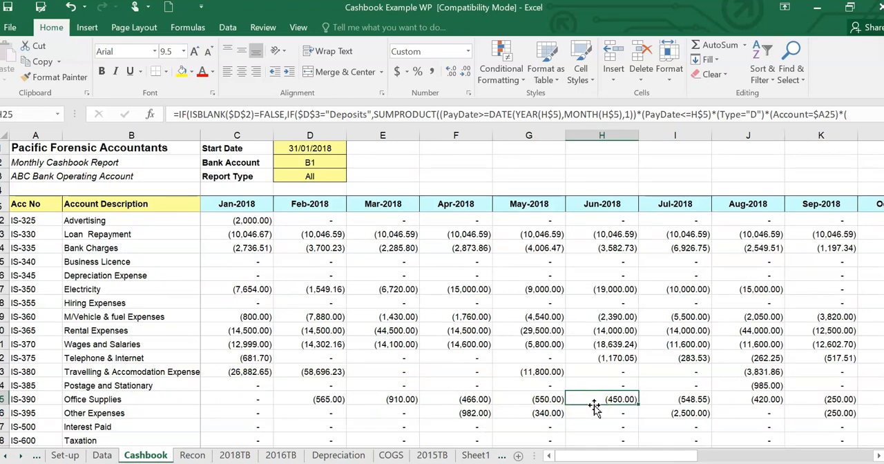
{"action": "left_click", "coordinate": [640, 401]}
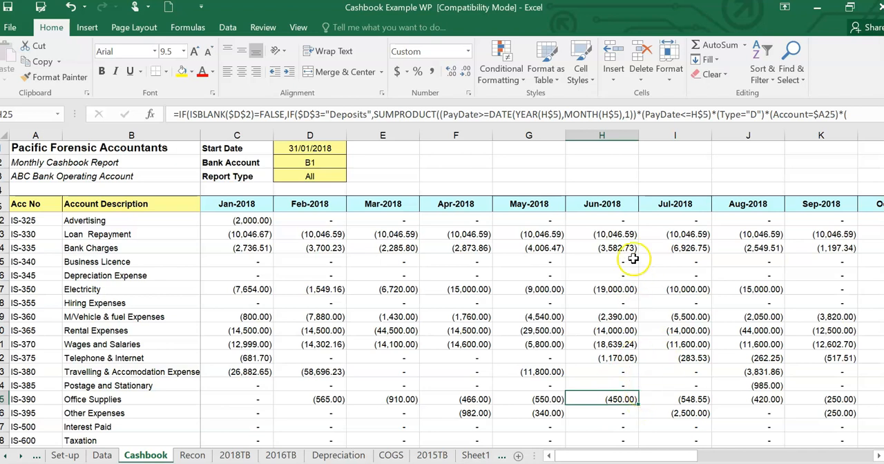
{"action": "left_click", "coordinate": [104, 455]}
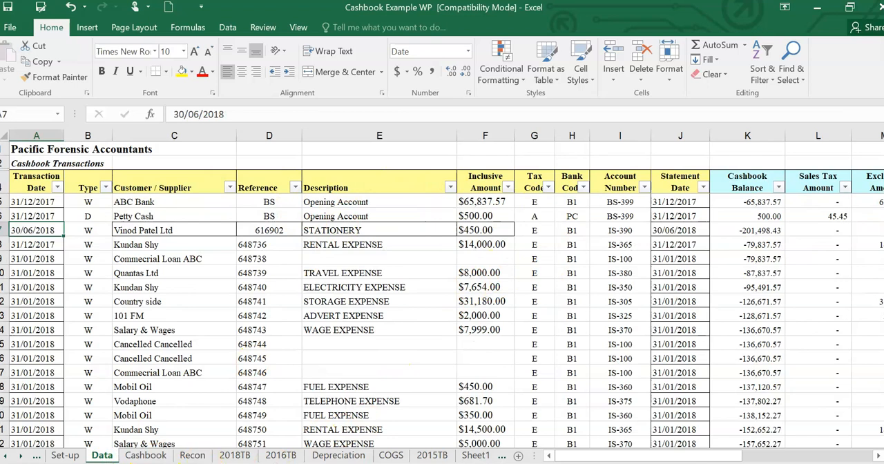
{"action": "left_click", "coordinate": [146, 455]}
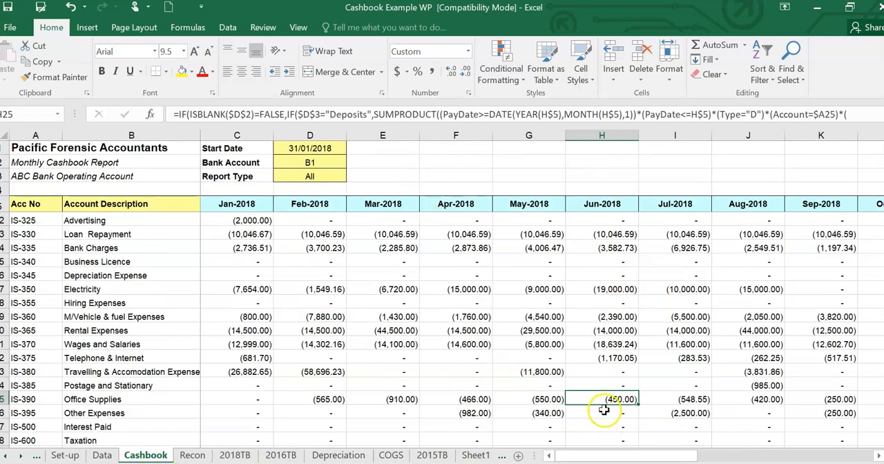
{"action": "left_click", "coordinate": [102, 455]}
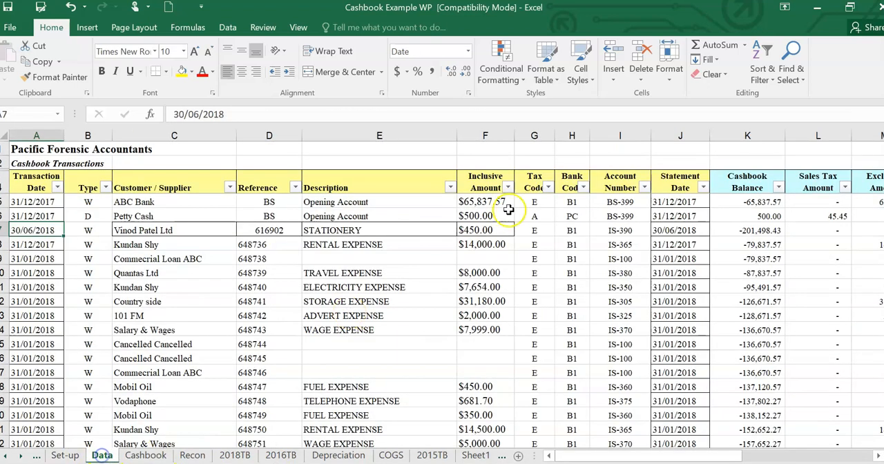
- Set the Statement Date of the stationery transaction on the Data sheet to 31/01/2018
{"action": "left_click", "coordinate": [688, 258]}
{"action": "right_click", "coordinate": [687, 258]}
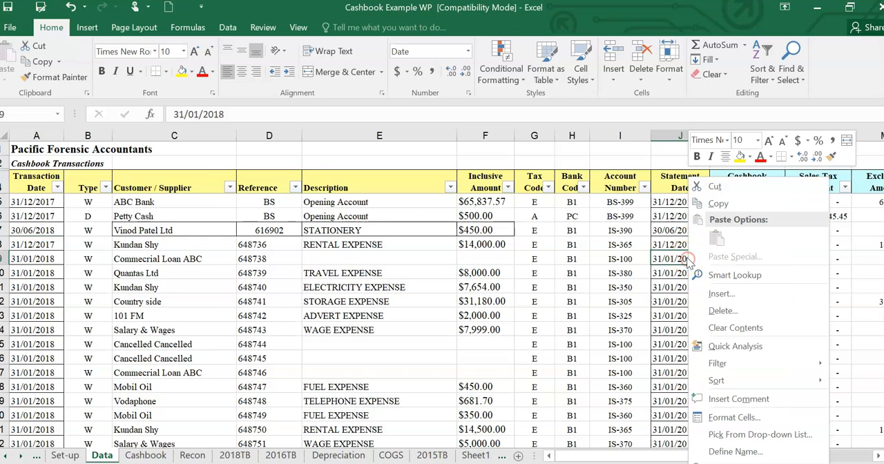
{"action": "left_click", "coordinate": [676, 231]}
{"action": "left_click", "coordinate": [677, 230]}
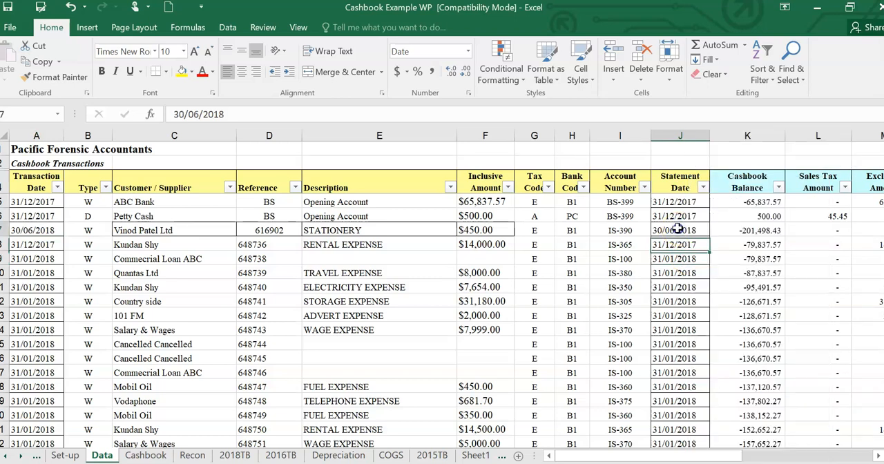
{"action": "left_click", "coordinate": [180, 114]}
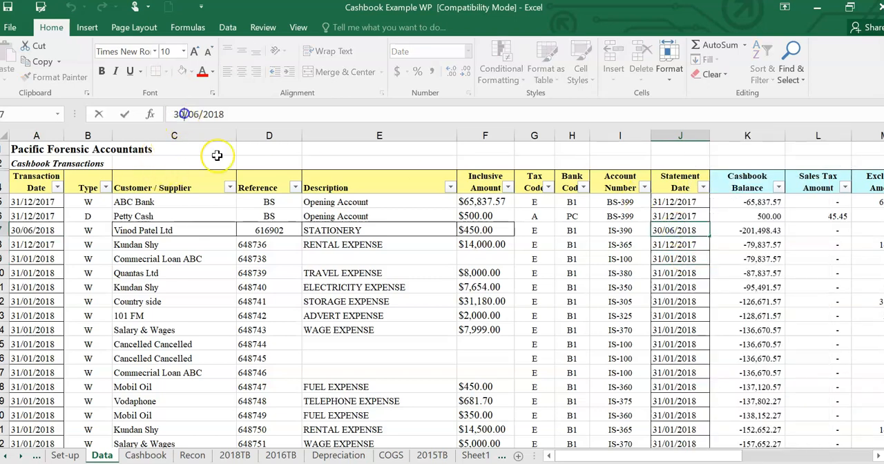
{"action": "key", "text": "BackSpace"}
{"action": "type", "text": "1"}
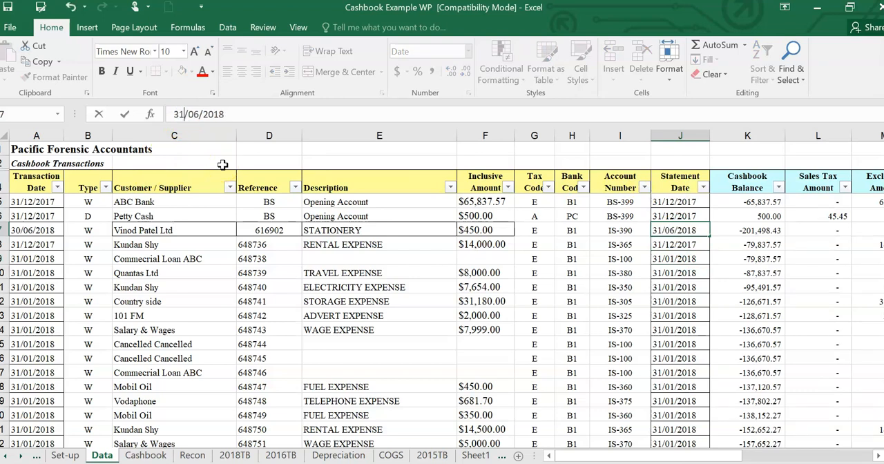
{"action": "key", "text": "Right"}
{"action": "key", "text": "Right"}
{"action": "key", "text": "Right"}
{"action": "key", "text": "BackSpace"}
{"action": "type", "text": "1"}
{"action": "key", "text": "Return"}
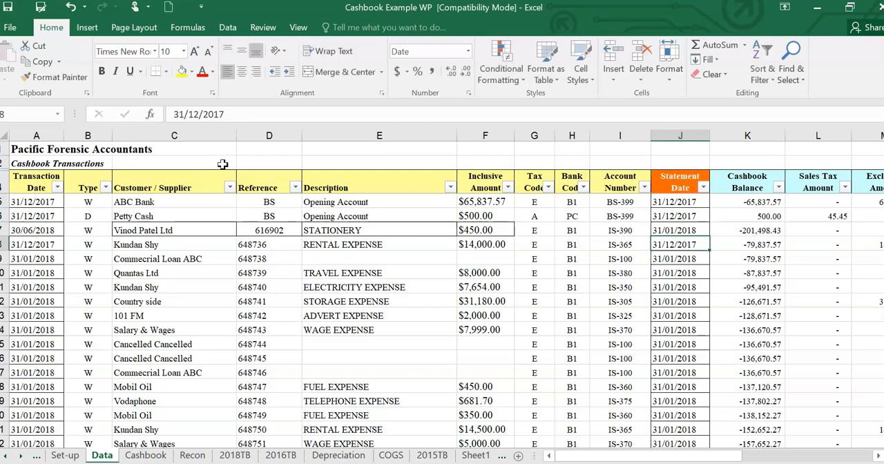
- Set the Transaction Date of the stationery transaction to 31/01/2018
{"action": "left_click", "coordinate": [48, 229]}
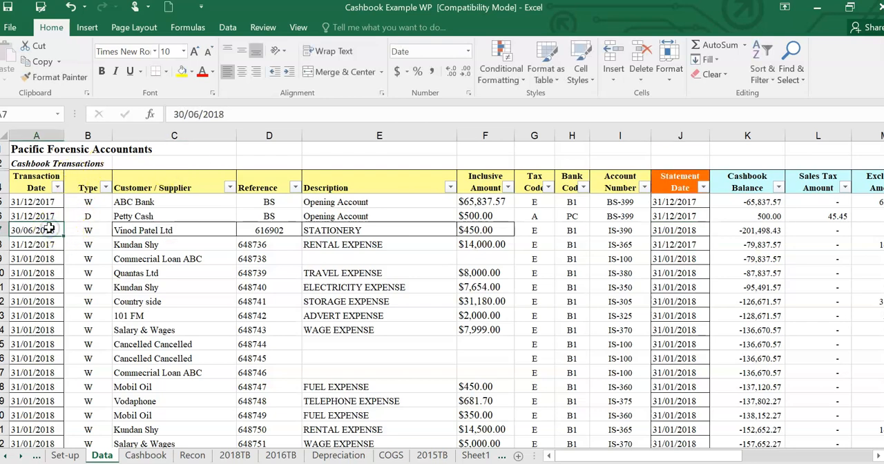
{"action": "left_click", "coordinate": [199, 112]}
{"action": "key", "text": "BackSpace"}
{"action": "type", "text": "1"}
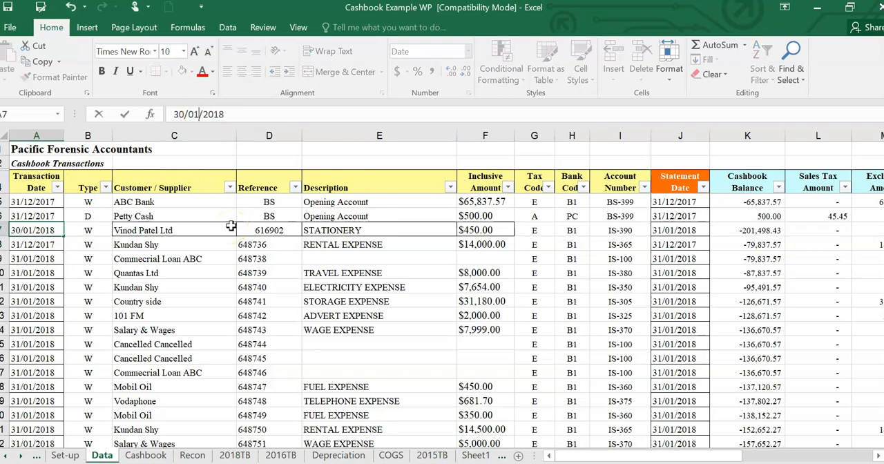
{"action": "key", "text": "Left"}
{"action": "key", "text": "Left"}
{"action": "key", "text": "Left"}
{"action": "key", "text": "BackSpace"}
{"action": "type", "text": "1"}
{"action": "key", "text": "Return"}
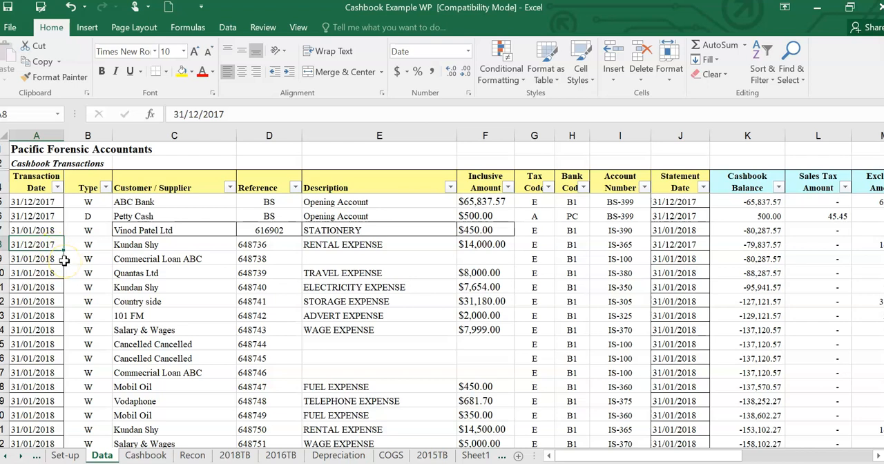
- Copy the stationery transaction's date, 31/01/2018, into the Transaction Date and Statement Date of the rental expense row directly below
{"action": "left_click", "coordinate": [45, 230]}
{"action": "right_click", "coordinate": [45, 230]}
{"action": "left_click", "coordinate": [76, 200]}
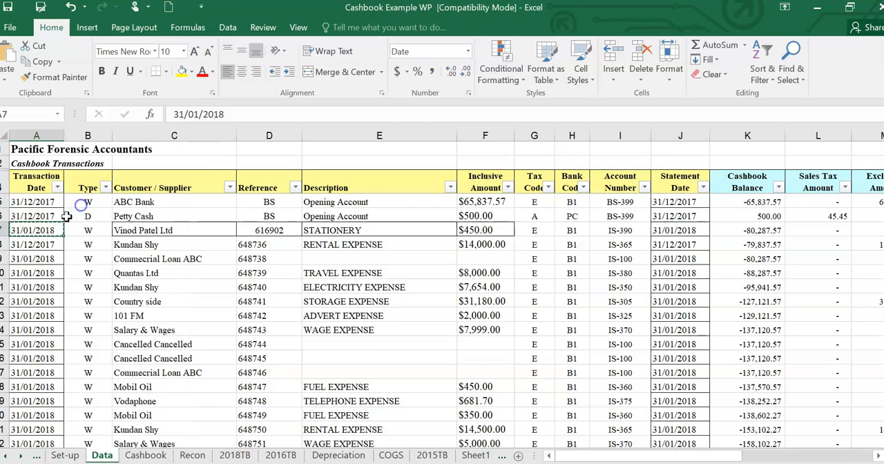
{"action": "left_click", "coordinate": [39, 245]}
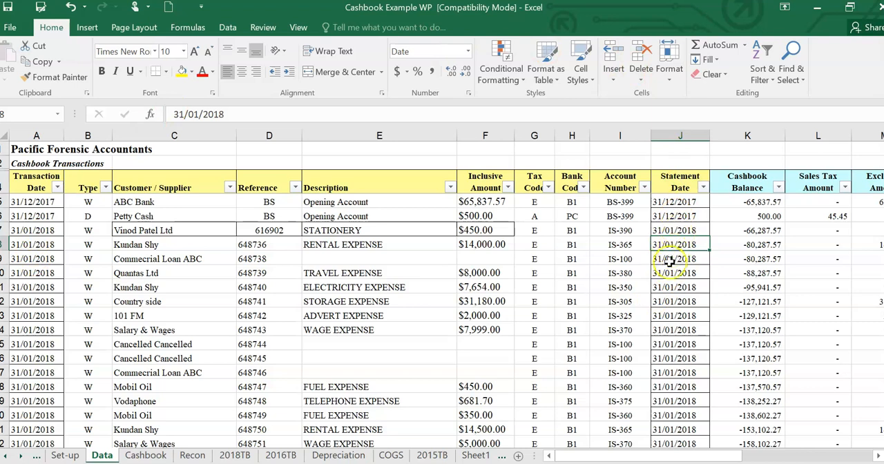
- Review the type and description of the rental expense below the stationery row, and look through its account number options
{"action": "left_click", "coordinate": [379, 245]}
{"action": "left_click", "coordinate": [103, 244]}
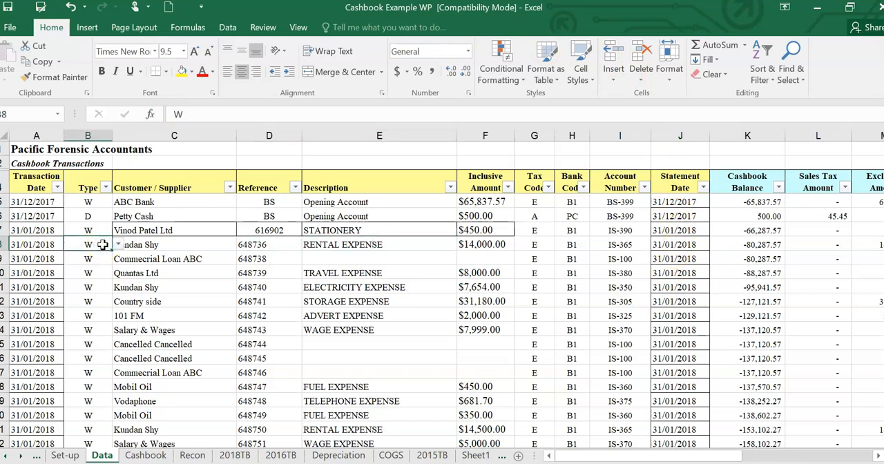
{"action": "left_click", "coordinate": [347, 243]}
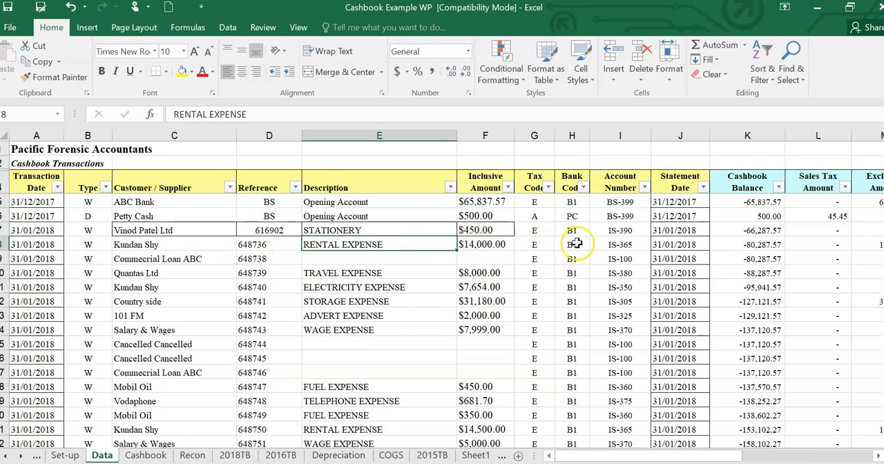
{"action": "left_click", "coordinate": [620, 244]}
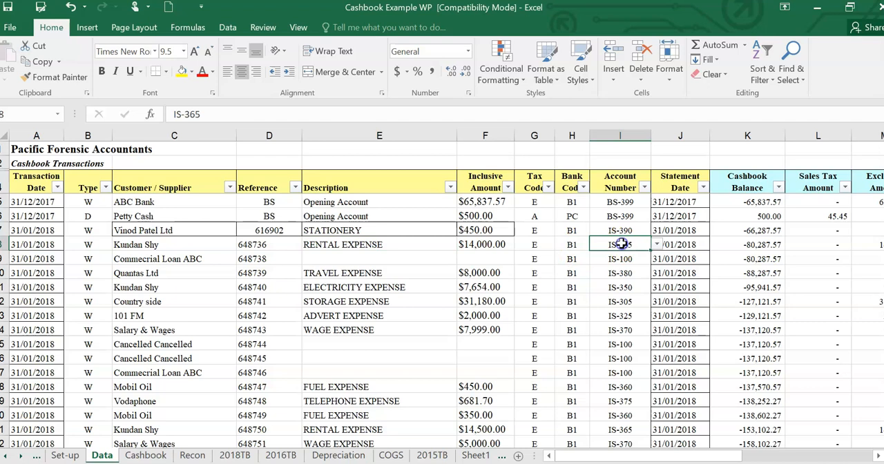
{"action": "left_click", "coordinate": [656, 245]}
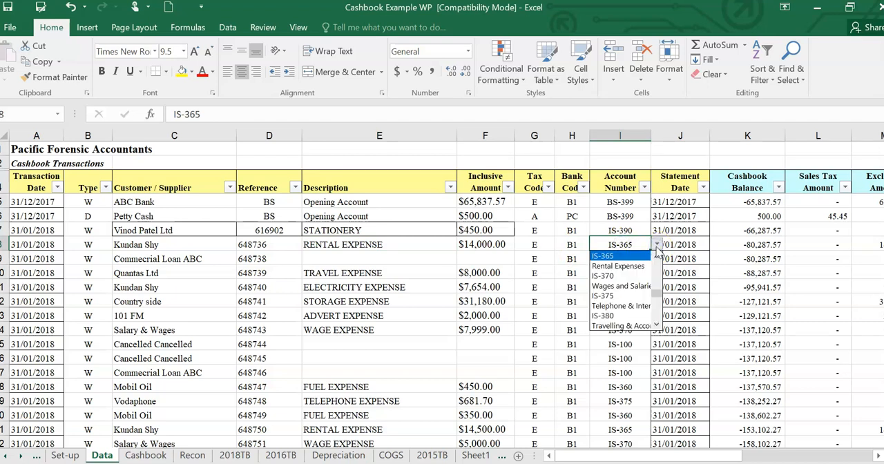
{"action": "left_click", "coordinate": [590, 245]}
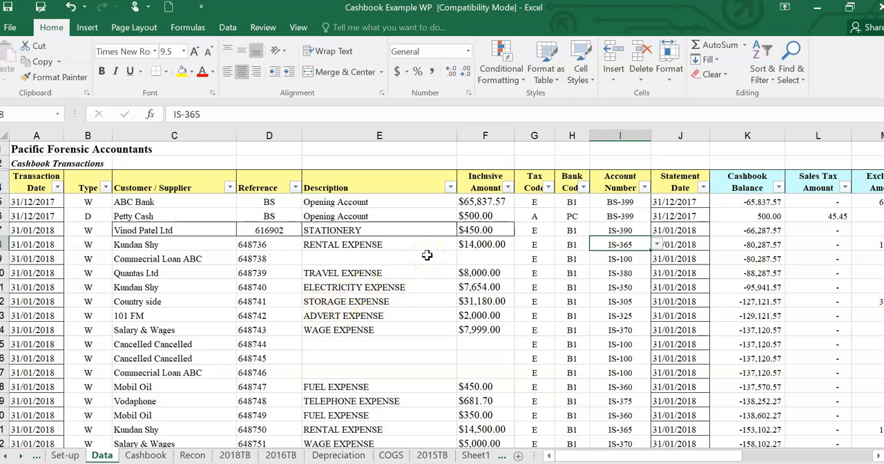
- Examine the January bank statement entries on the Data sheet, checking the Income Deposit row's type and amount formula
{"action": "scroll", "coordinate": [377, 227], "scroll_direction": "down", "scroll_amount": 2}
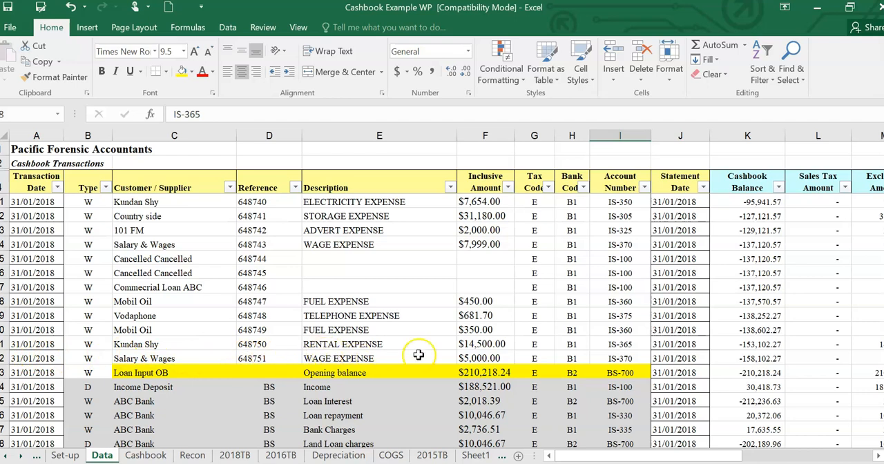
{"action": "scroll", "coordinate": [493, 335], "scroll_direction": "down", "scroll_amount": 1}
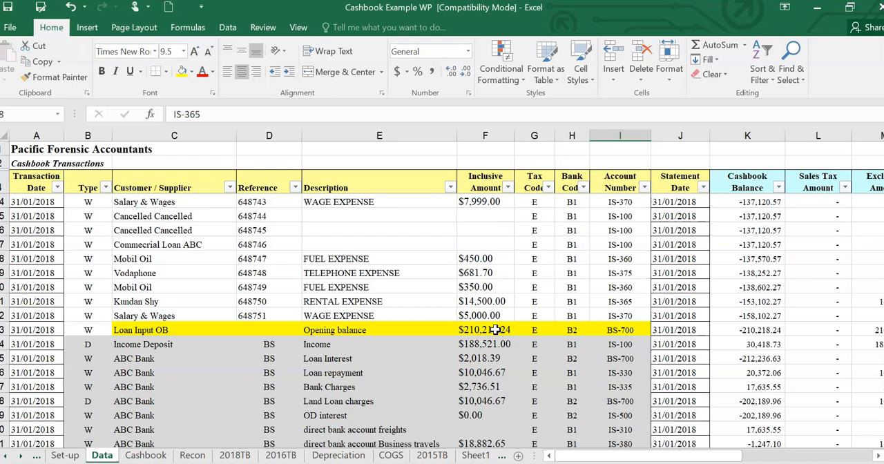
{"action": "scroll", "coordinate": [456, 355], "scroll_direction": "down", "scroll_amount": 2}
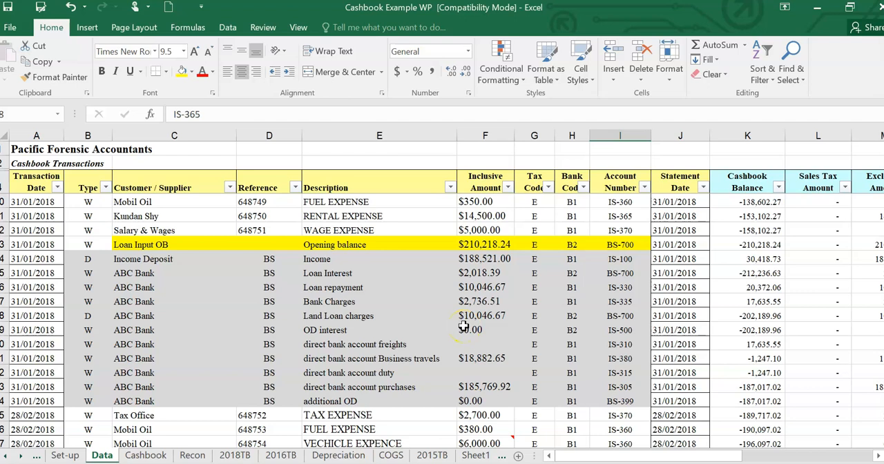
{"action": "left_click", "coordinate": [491, 257]}
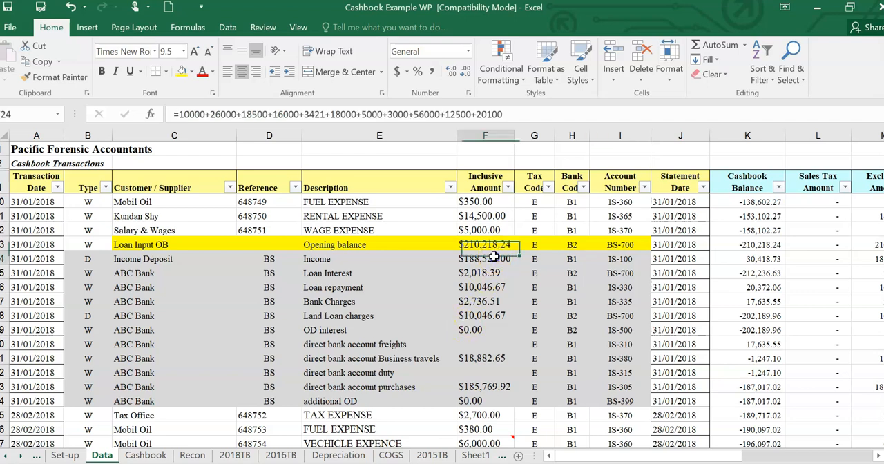
{"action": "left_click", "coordinate": [86, 260]}
{"action": "left_click", "coordinate": [182, 262]}
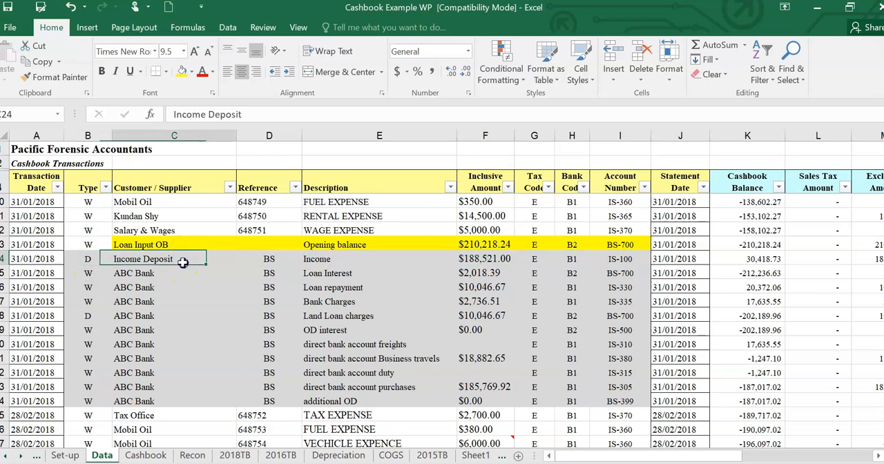
{"action": "left_click", "coordinate": [481, 260]}
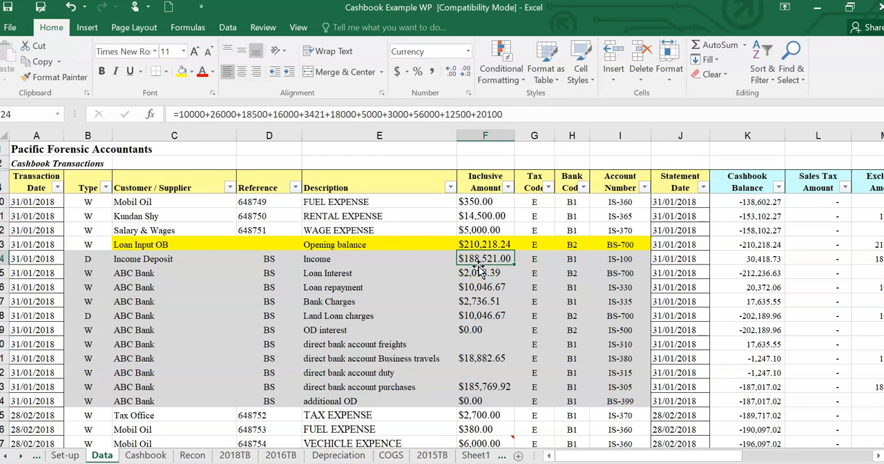
{"action": "left_click", "coordinate": [487, 257]}
{"action": "left_click", "coordinate": [91, 244]}
{"action": "left_click", "coordinate": [89, 257]}
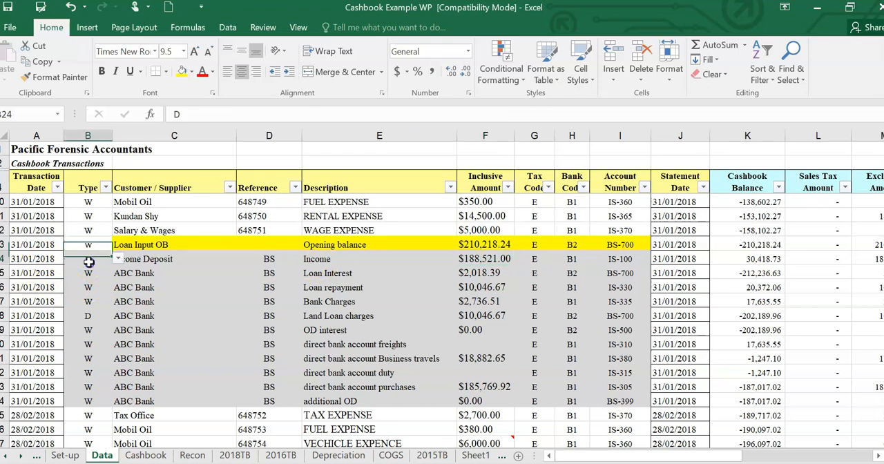
{"action": "left_click", "coordinate": [489, 259]}
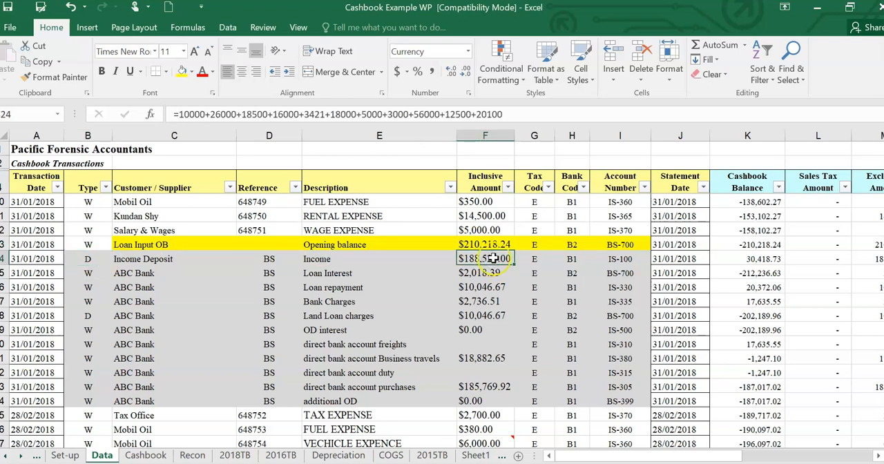
- Check the Income Deposit row's bank code and account number options, and inspect the Loan Interest amount below it
{"action": "left_click", "coordinate": [579, 260]}
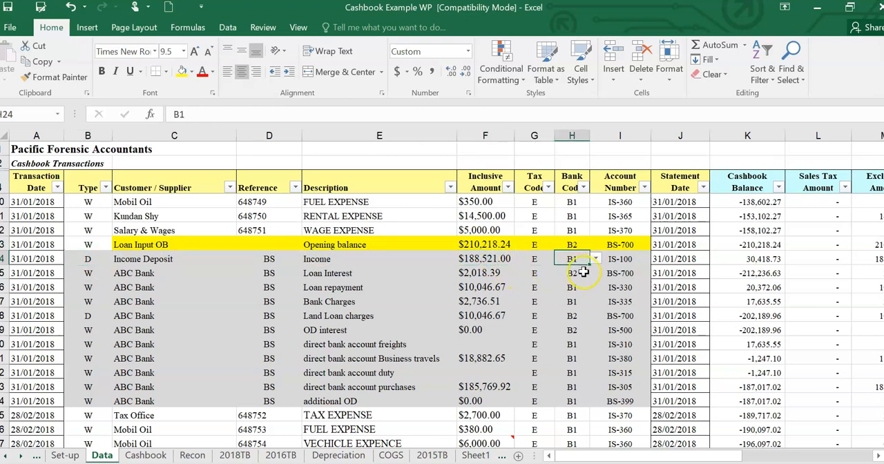
{"action": "left_click", "coordinate": [488, 258]}
{"action": "left_click", "coordinate": [628, 260]}
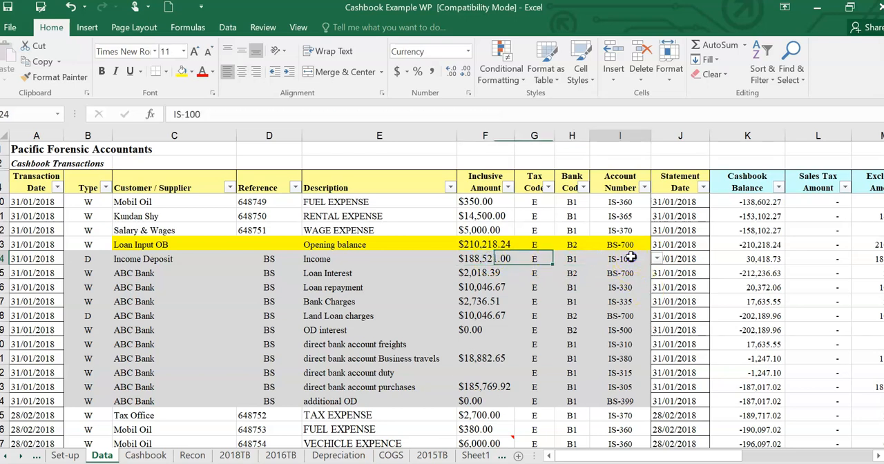
{"action": "left_click", "coordinate": [657, 260]}
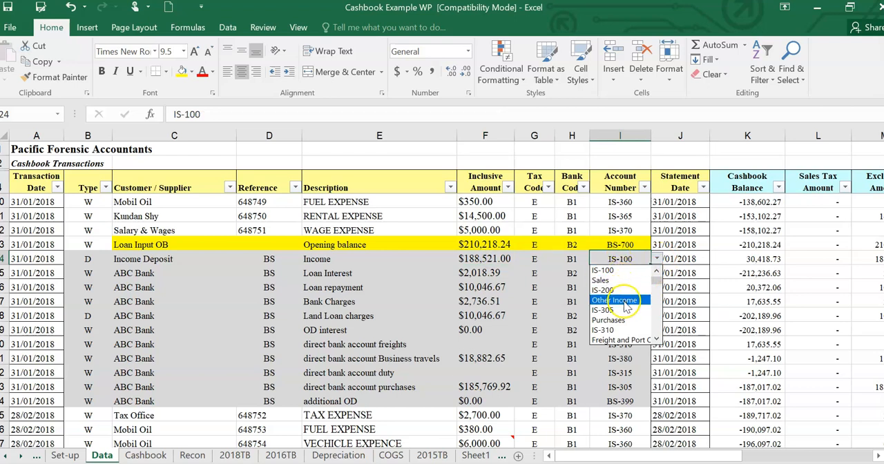
{"action": "left_click", "coordinate": [531, 259]}
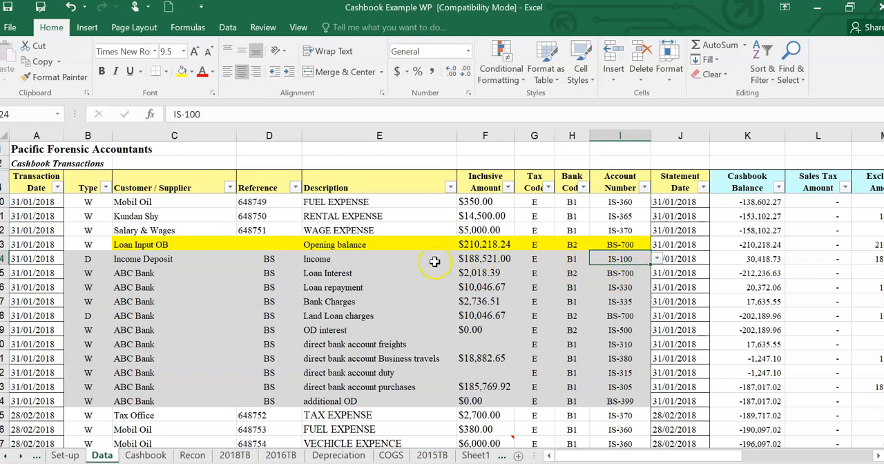
{"action": "left_click", "coordinate": [489, 272]}
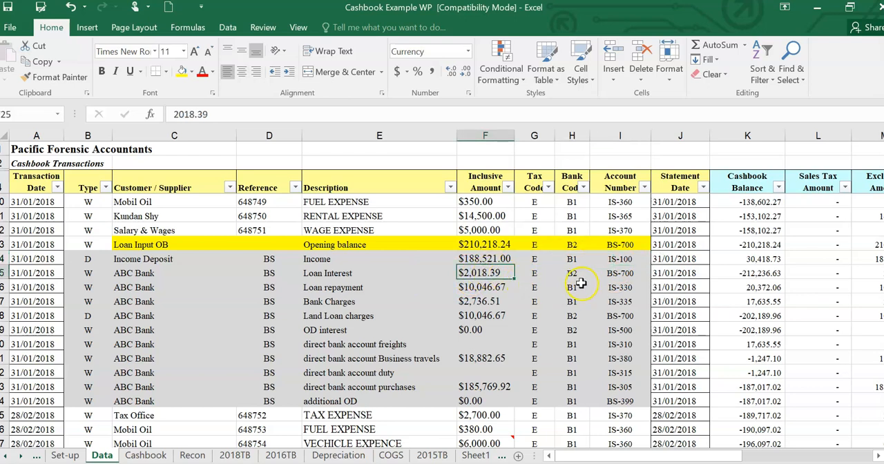
- Inspect the January Loan repayment amount, then the Bank Charges row's amount formula and transaction type
{"action": "left_click", "coordinate": [485, 286]}
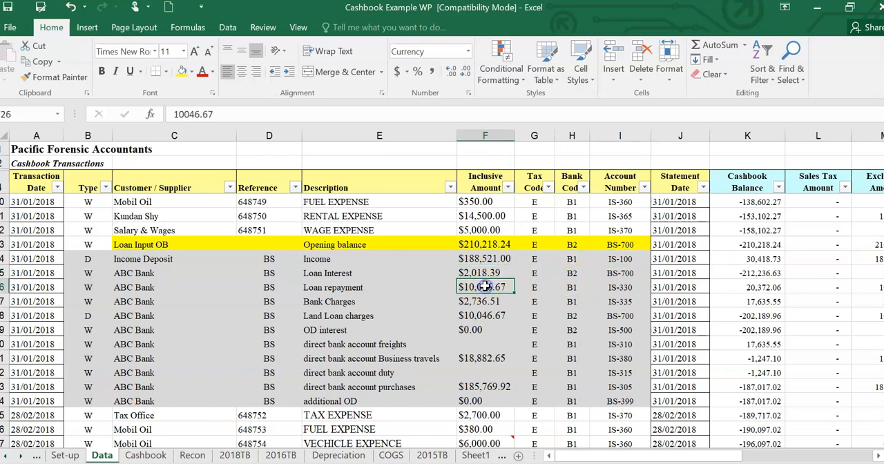
{"action": "left_click", "coordinate": [484, 301]}
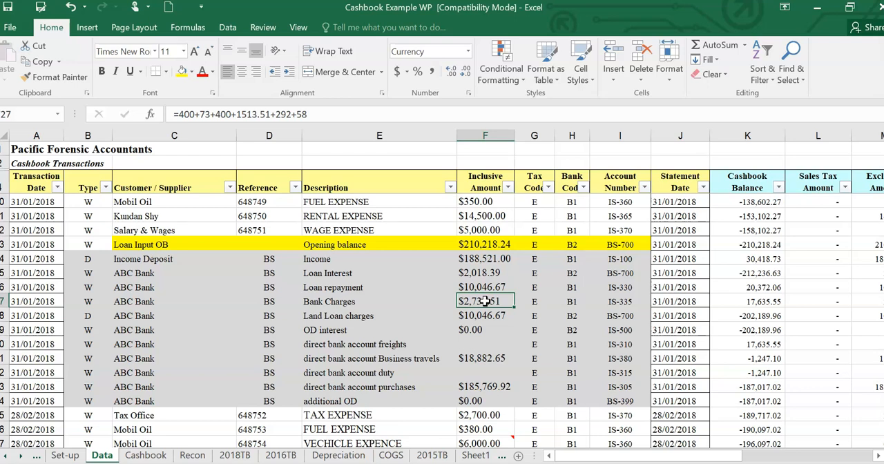
{"action": "left_click", "coordinate": [89, 303]}
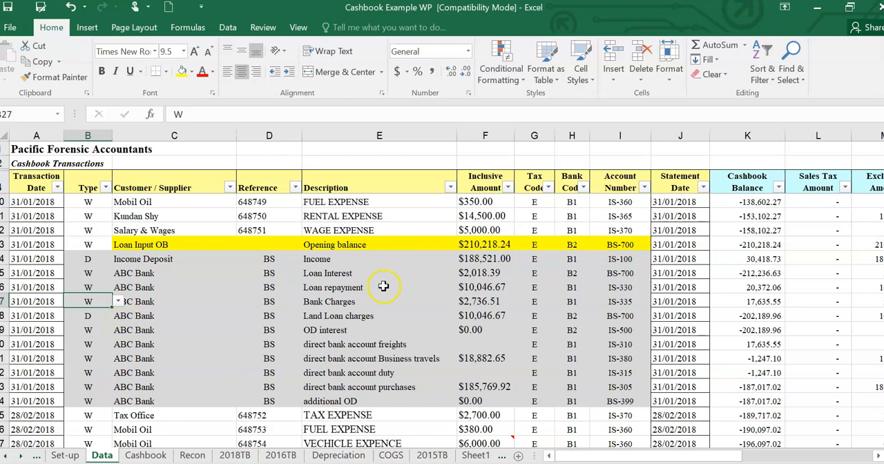
- Choose account number IS-335 for the January Bank Charges row from its list of account options
{"action": "left_click", "coordinate": [624, 302]}
{"action": "left_click", "coordinate": [656, 303]}
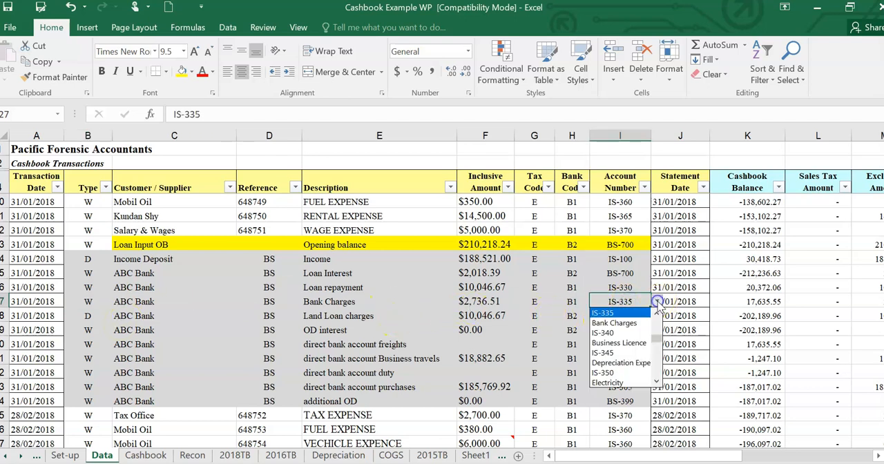
{"action": "left_click", "coordinate": [621, 313]}
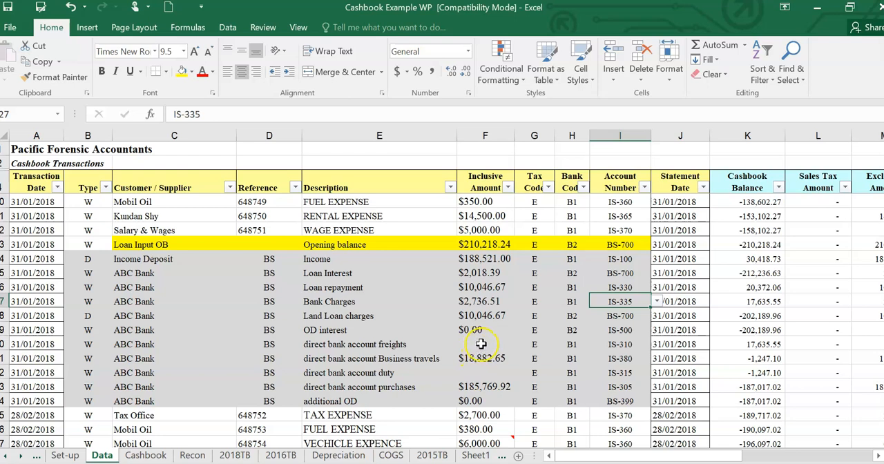
{"action": "scroll", "coordinate": [473, 350], "scroll_direction": "down", "scroll_amount": 1}
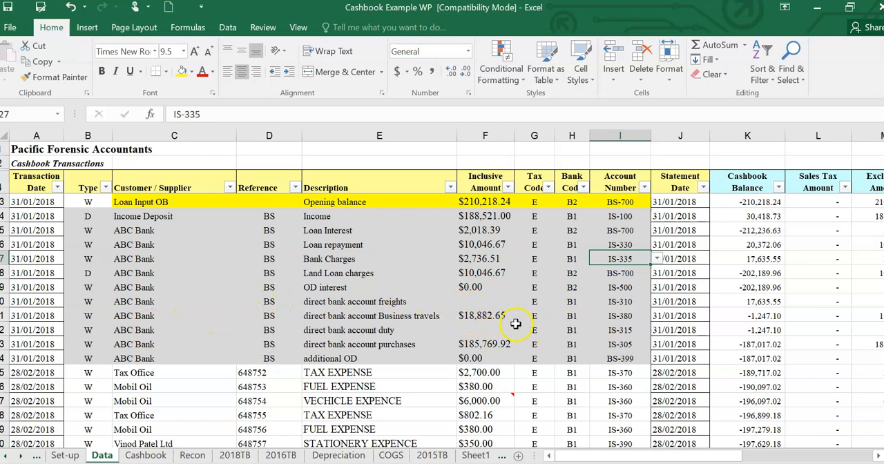
- Inspect the highlighted Loan Input OB row's transaction type and its list of account number options
{"action": "scroll", "coordinate": [590, 321], "scroll_direction": "up", "scroll_amount": 2}
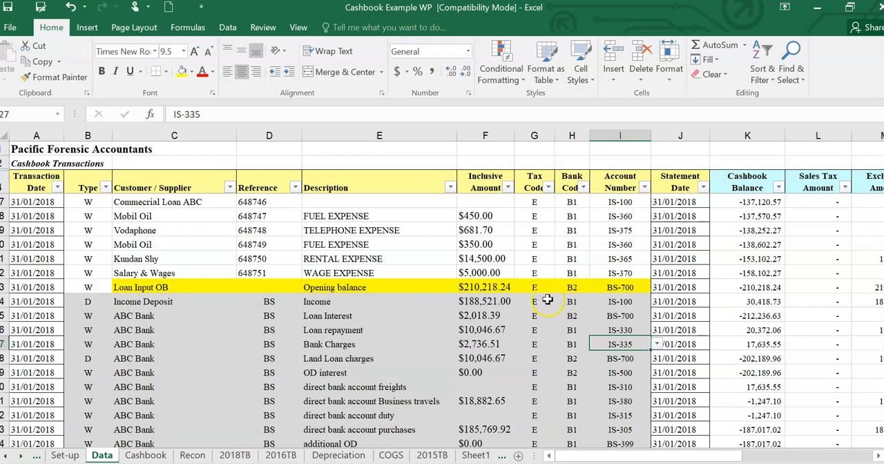
{"action": "scroll", "coordinate": [547, 299], "scroll_direction": "down", "scroll_amount": 1}
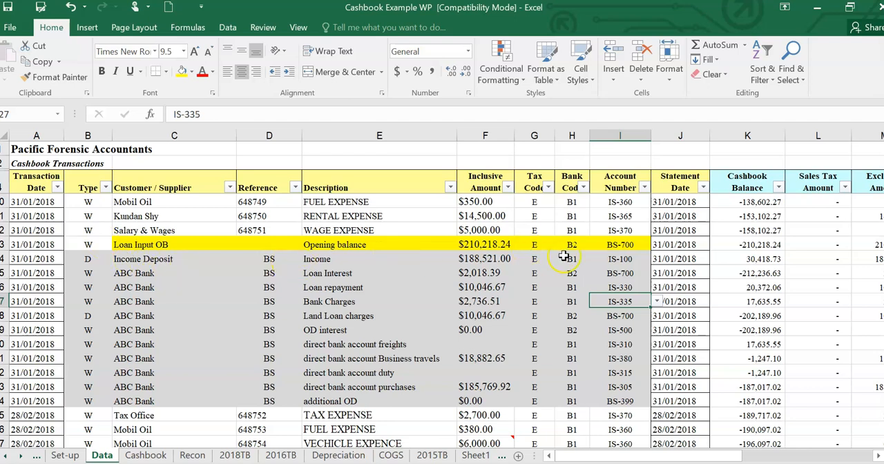
{"action": "left_click", "coordinate": [99, 244]}
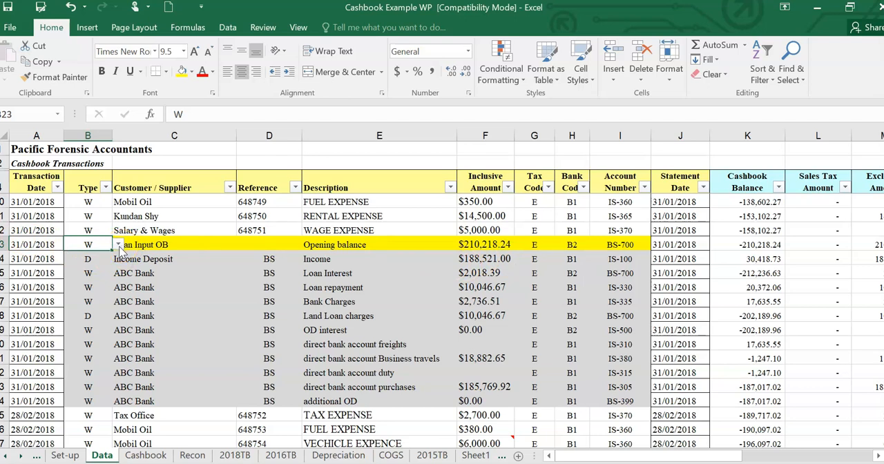
{"action": "left_click", "coordinate": [621, 245]}
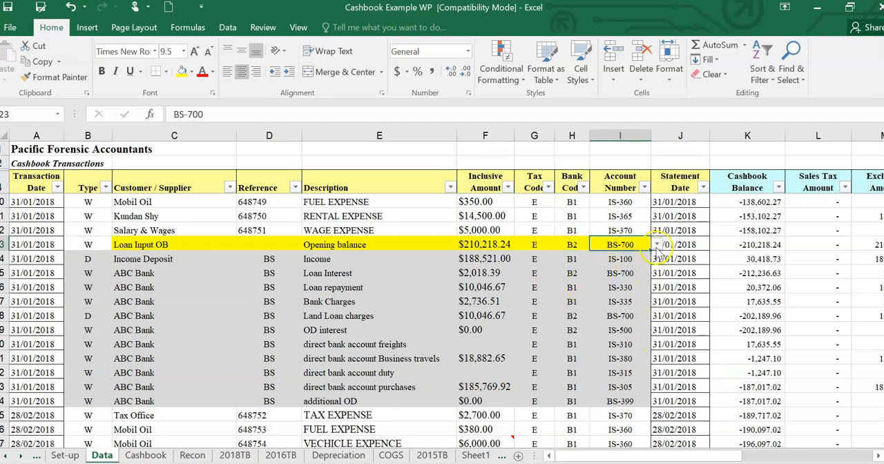
{"action": "left_click", "coordinate": [657, 245]}
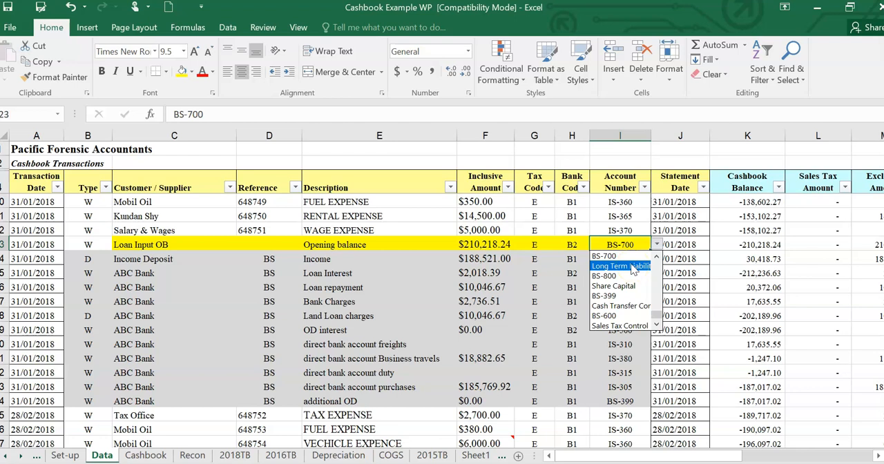
{"action": "left_click", "coordinate": [570, 244]}
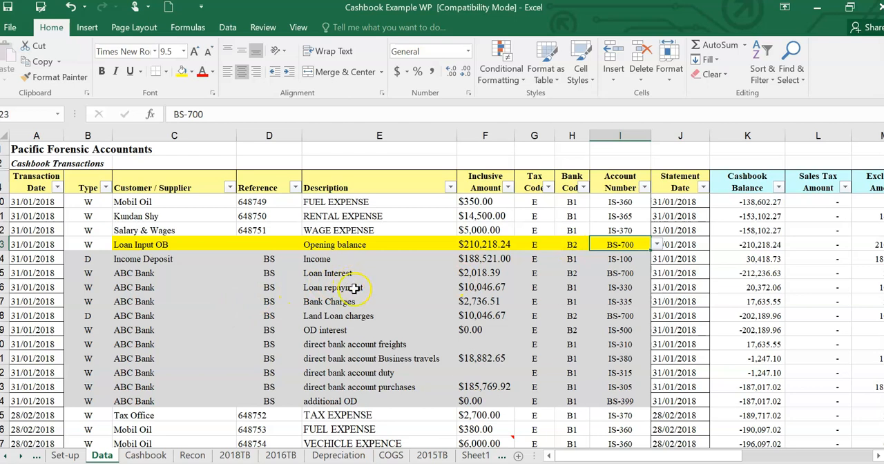
- Check the bank codes of the January Loan Interest, Loan repayment and Land Loan charges rows, including the Land Loan charges type
{"action": "left_click", "coordinate": [575, 272]}
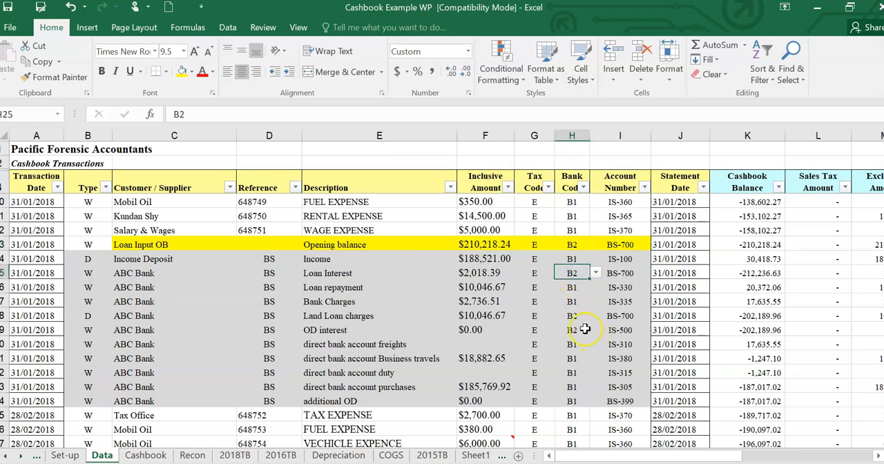
{"action": "left_click", "coordinate": [572, 289]}
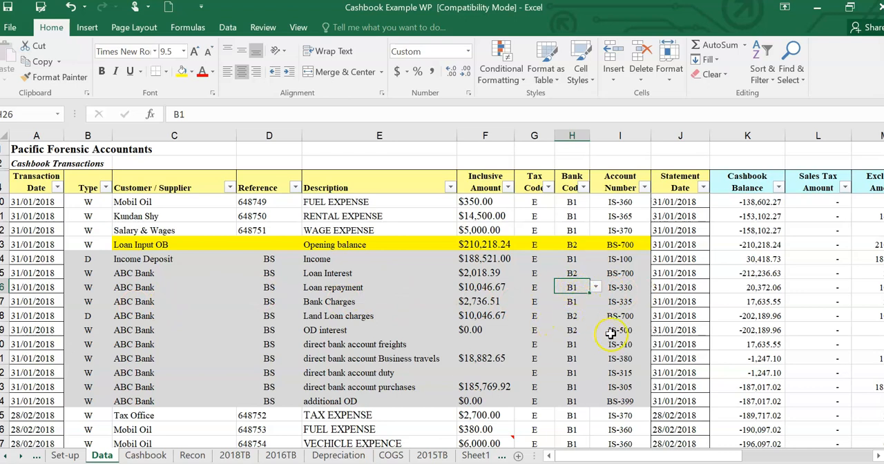
{"action": "left_click", "coordinate": [573, 314]}
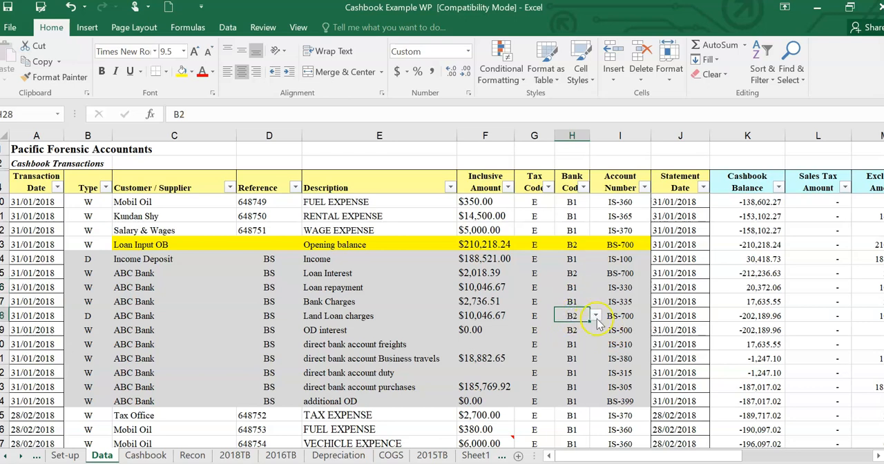
{"action": "left_click", "coordinate": [90, 315]}
{"action": "left_click", "coordinate": [355, 247]}
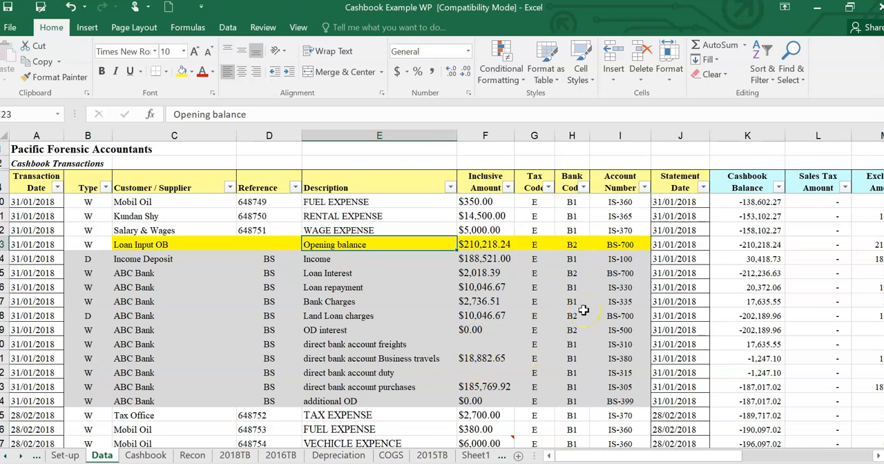
- Review the January transactions on the Data sheet, highlighting the cheque reference numbers and the account number codes
{"action": "scroll", "coordinate": [584, 310], "scroll_direction": "up", "scroll_amount": 5}
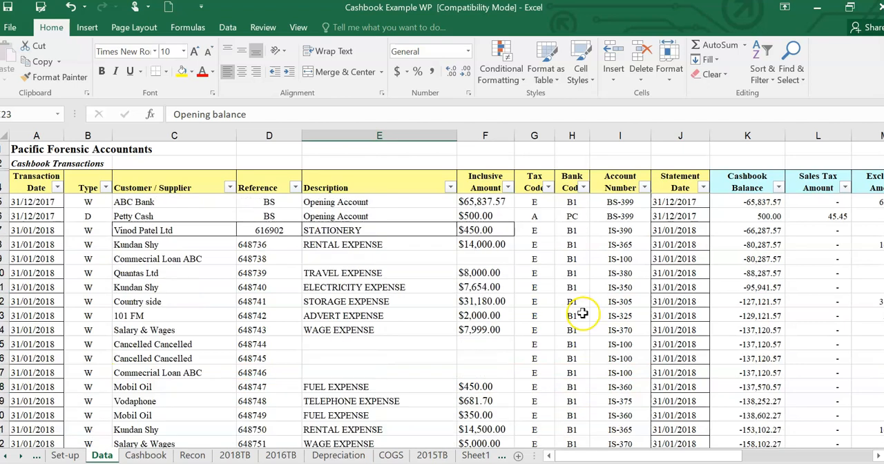
{"action": "scroll", "coordinate": [583, 314], "scroll_direction": "down", "scroll_amount": 5}
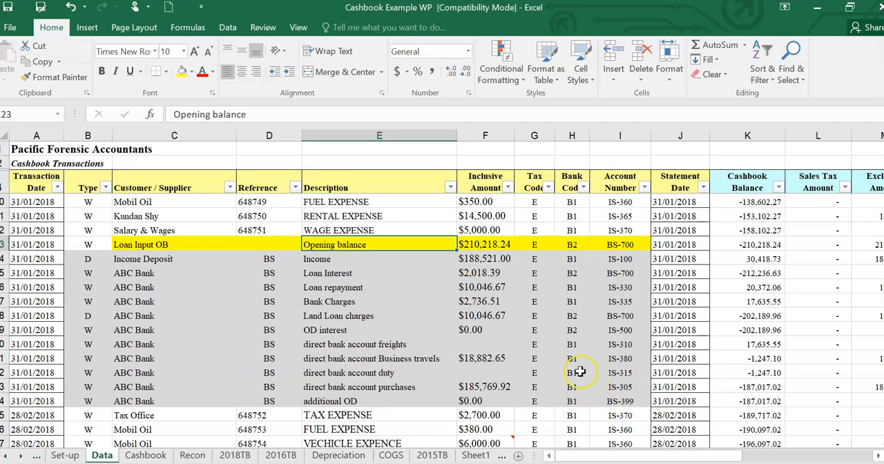
{"action": "scroll", "coordinate": [584, 292], "scroll_direction": "up", "scroll_amount": 3}
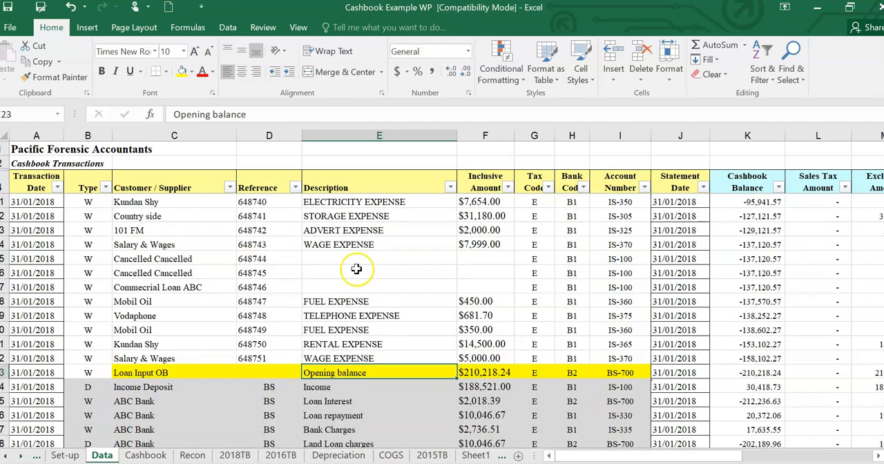
{"action": "scroll", "coordinate": [538, 266], "scroll_direction": "up", "scroll_amount": 2}
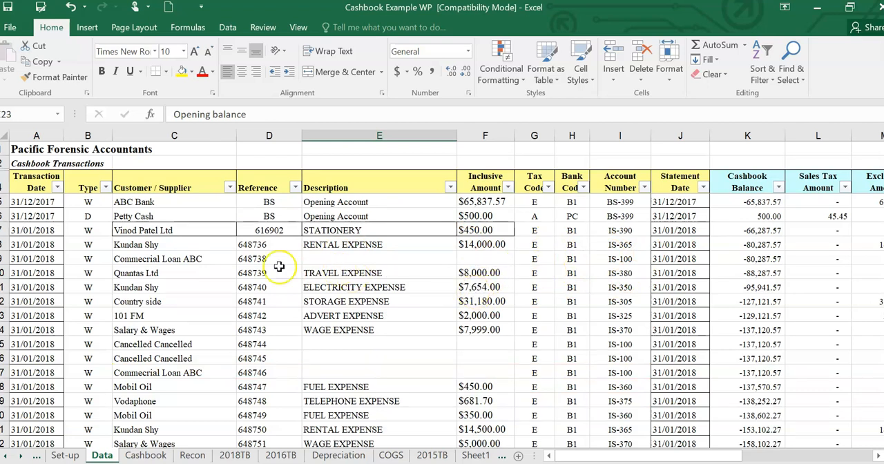
{"action": "left_click_drag", "start_coordinate": [257, 244], "coordinate": [265, 259]}
{"action": "scroll", "coordinate": [335, 352], "scroll_direction": "down", "scroll_amount": 2}
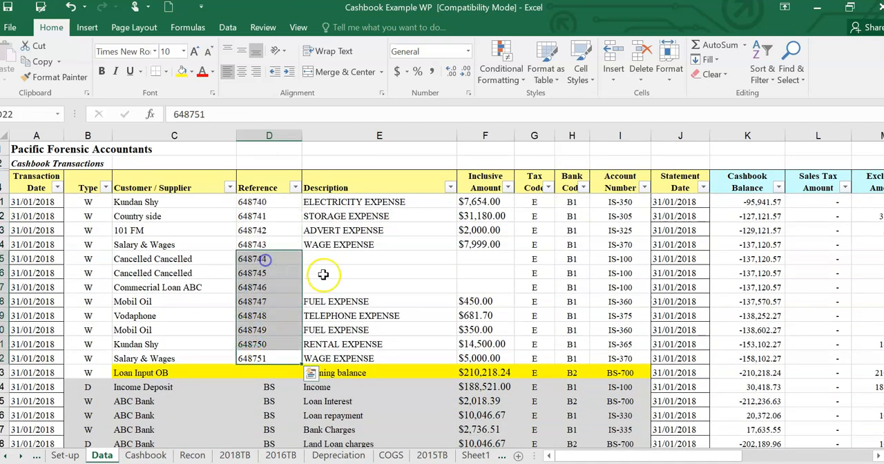
{"action": "scroll", "coordinate": [343, 245], "scroll_direction": "up", "scroll_amount": 2}
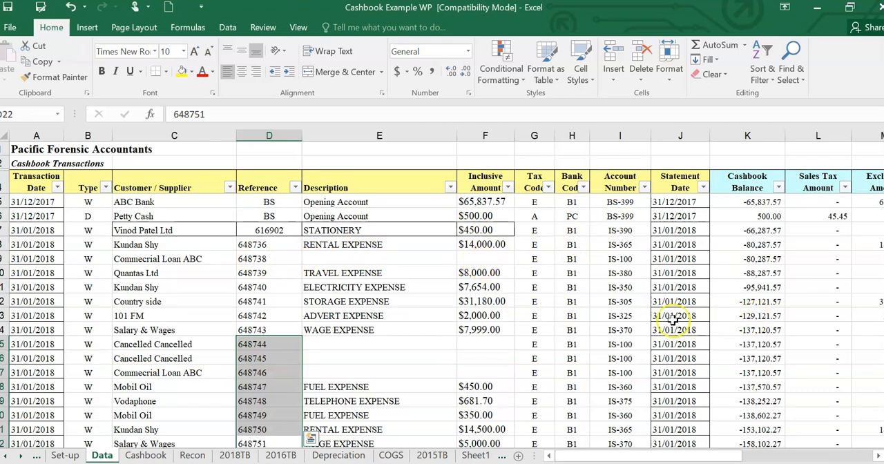
{"action": "left_click_drag", "start_coordinate": [610, 255], "coordinate": [616, 330]}
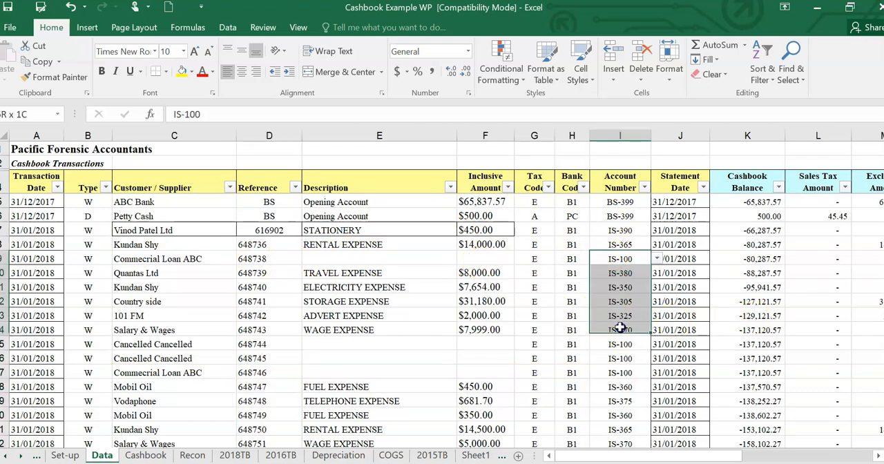
{"action": "scroll", "coordinate": [624, 334], "scroll_direction": "down", "scroll_amount": 1}
{"action": "scroll", "coordinate": [624, 334], "scroll_direction": "down", "scroll_amount": 5}
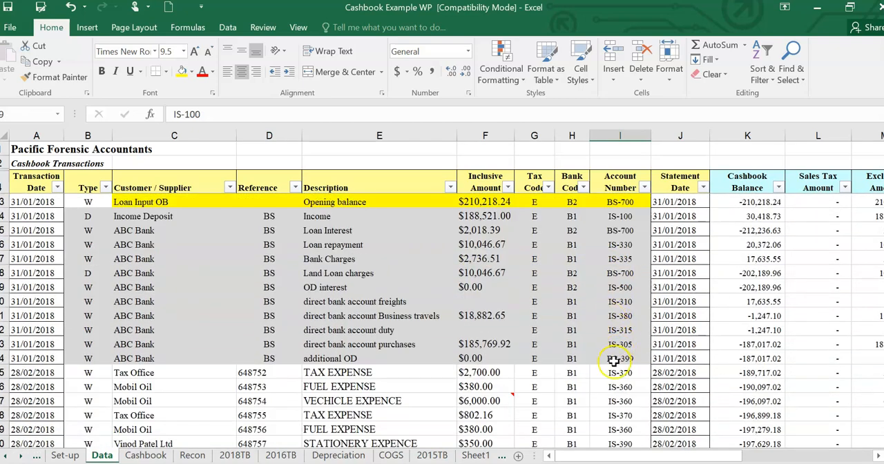
- Switch to the Recon sheet and set the reconciliation's bank account to B1
{"action": "left_click", "coordinate": [191, 457]}
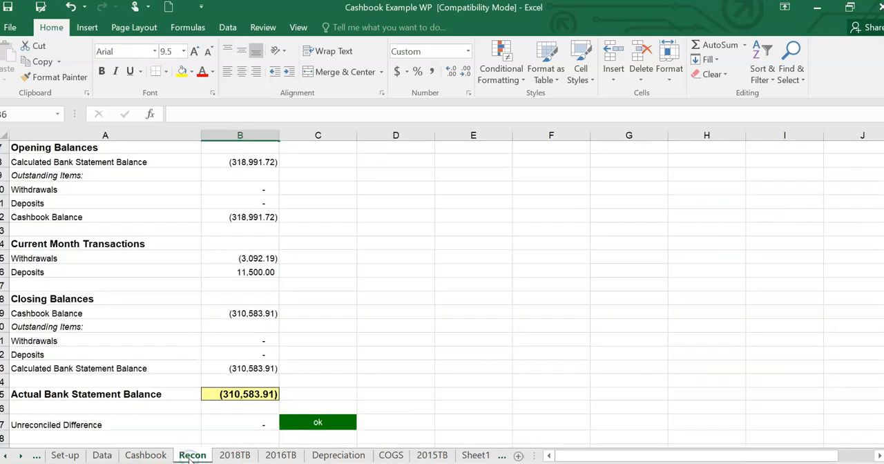
{"action": "scroll", "coordinate": [695, 286], "scroll_direction": "up", "scroll_amount": 2}
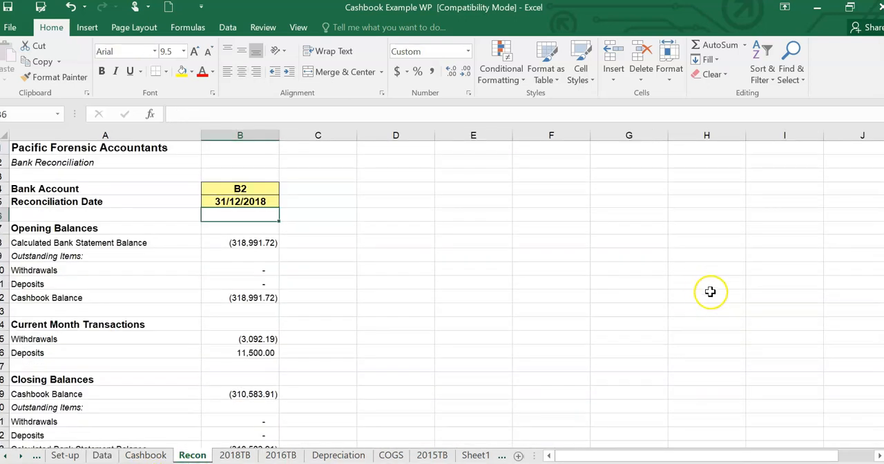
{"action": "scroll", "coordinate": [707, 294], "scroll_direction": "down", "scroll_amount": 2}
{"action": "scroll", "coordinate": [706, 294], "scroll_direction": "up", "scroll_amount": 2}
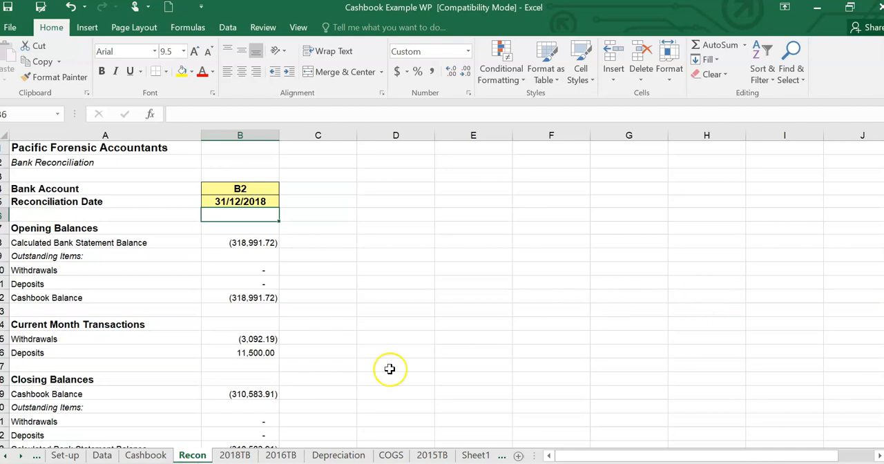
{"action": "left_click", "coordinate": [257, 188]}
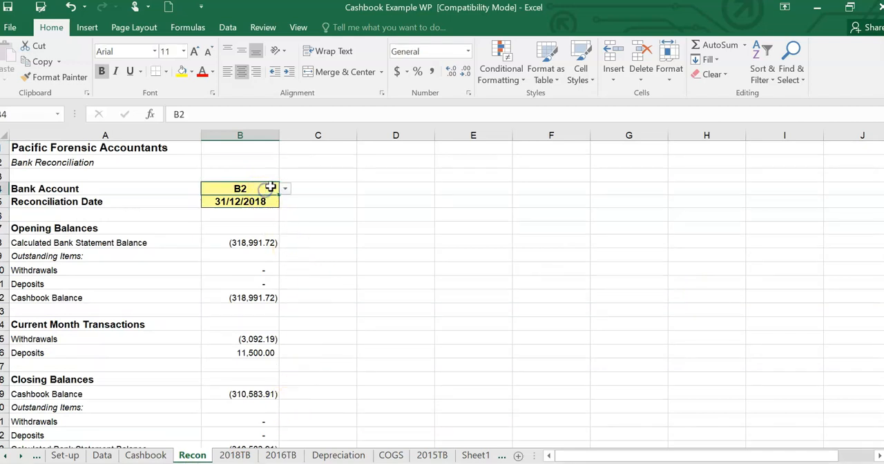
{"action": "left_click", "coordinate": [285, 190]}
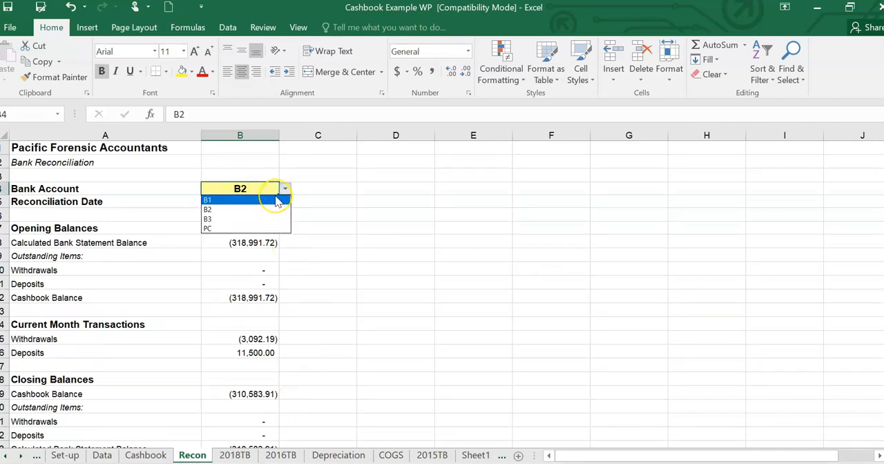
{"action": "left_click", "coordinate": [276, 199]}
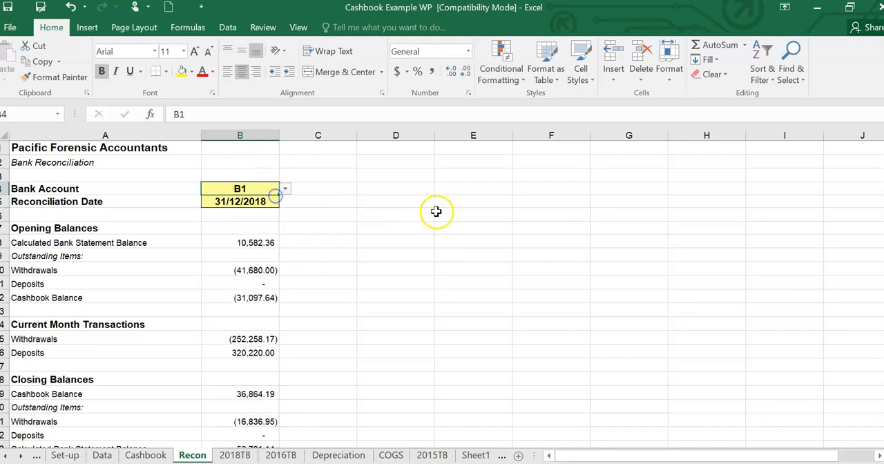
- Examine the B1 bank reconciliation from the opening balances through the closing balances, actual statement balance and unreconciled difference
{"action": "scroll", "coordinate": [509, 230], "scroll_direction": "down", "scroll_amount": 2}
{"action": "scroll", "coordinate": [508, 229], "scroll_direction": "up", "scroll_amount": 1}
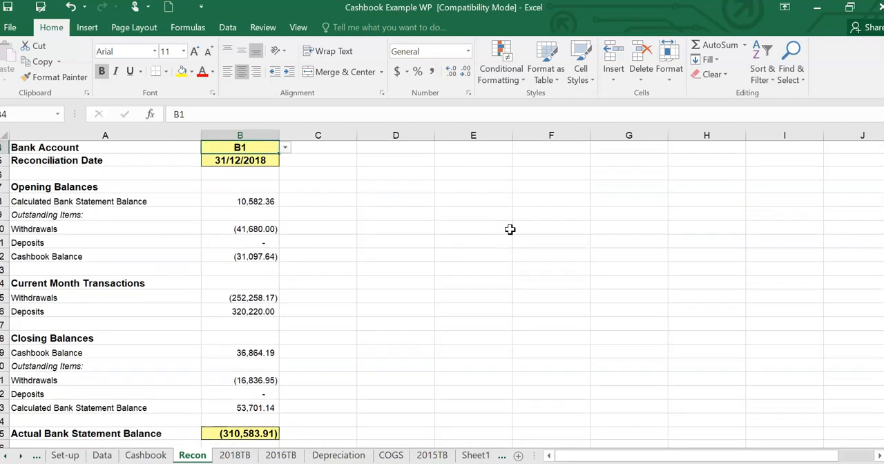
{"action": "scroll", "coordinate": [512, 230], "scroll_direction": "up", "scroll_amount": 1}
{"action": "scroll", "coordinate": [512, 229], "scroll_direction": "down", "scroll_amount": 2}
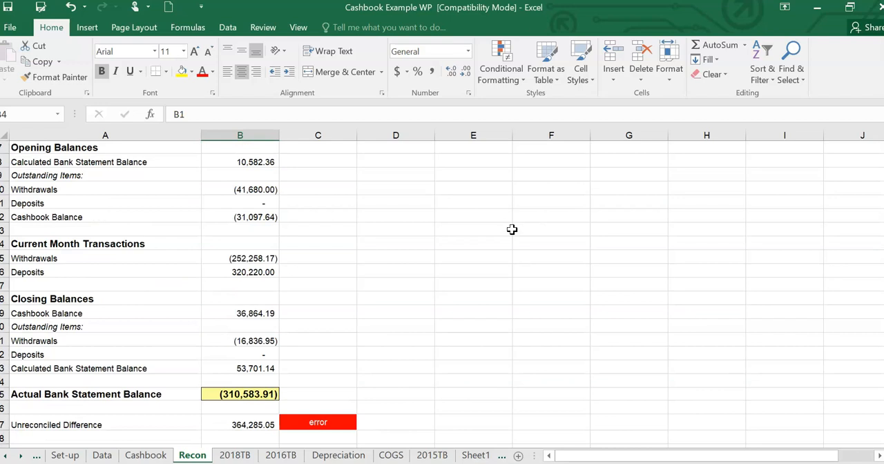
{"action": "scroll", "coordinate": [511, 229], "scroll_direction": "down", "scroll_amount": 1}
{"action": "scroll", "coordinate": [511, 229], "scroll_direction": "up", "scroll_amount": 2}
{"action": "scroll", "coordinate": [512, 229], "scroll_direction": "down", "scroll_amount": 1}
{"action": "scroll", "coordinate": [511, 229], "scroll_direction": "up", "scroll_amount": 1}
{"action": "scroll", "coordinate": [511, 230], "scroll_direction": "down", "scroll_amount": 1}
{"action": "scroll", "coordinate": [511, 229], "scroll_direction": "down", "scroll_amount": 2}
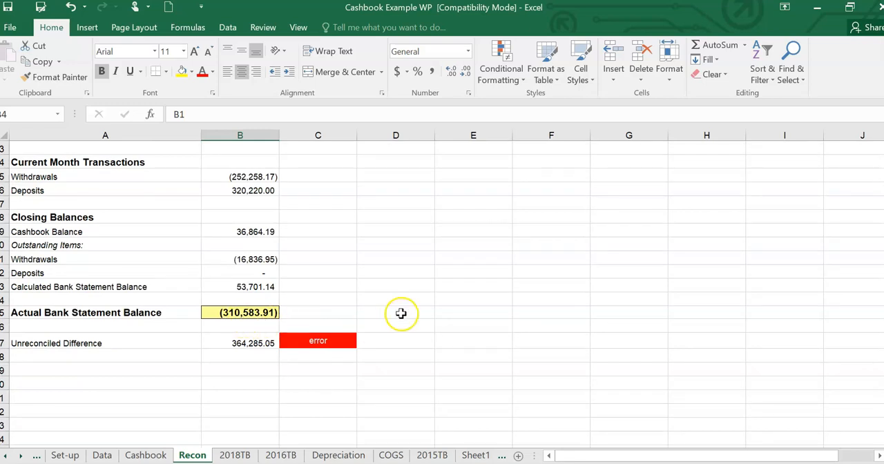
{"action": "scroll", "coordinate": [401, 310], "scroll_direction": "up", "scroll_amount": 3}
{"action": "scroll", "coordinate": [386, 331], "scroll_direction": "down", "scroll_amount": 1}
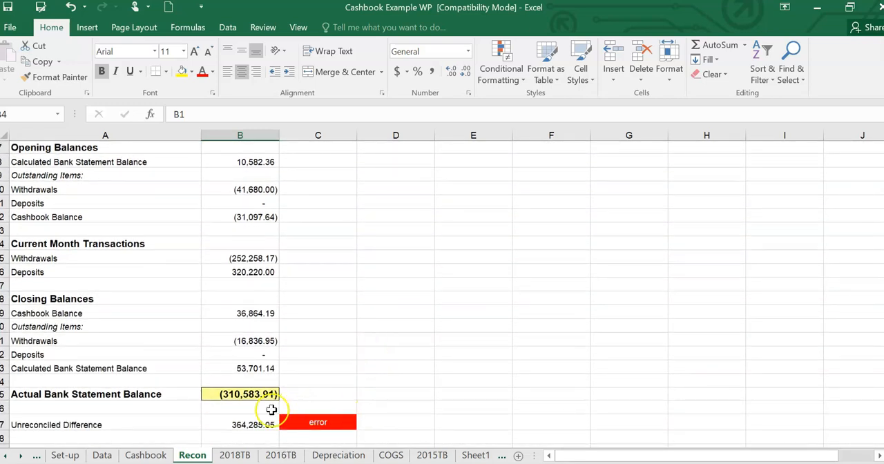
{"action": "scroll", "coordinate": [373, 383], "scroll_direction": "down", "scroll_amount": 1}
{"action": "scroll", "coordinate": [376, 376], "scroll_direction": "up", "scroll_amount": 1}
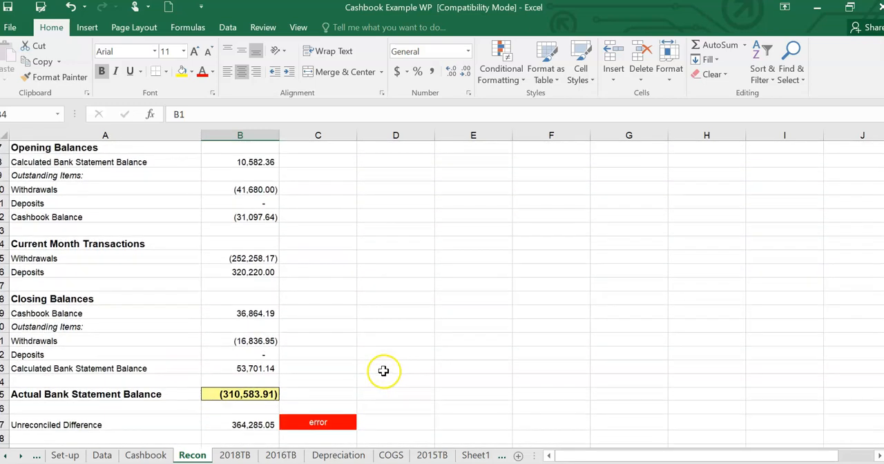
{"action": "scroll", "coordinate": [383, 371], "scroll_direction": "down", "scroll_amount": 1}
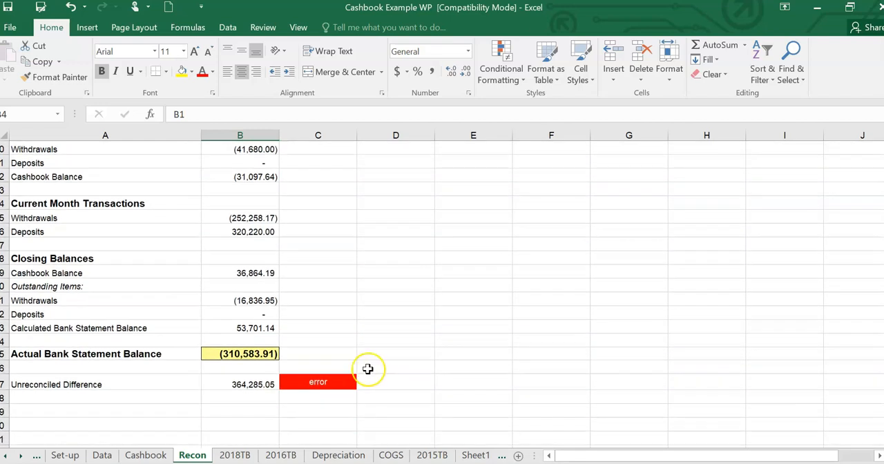
{"action": "scroll", "coordinate": [366, 364], "scroll_direction": "up", "scroll_amount": 2}
{"action": "scroll", "coordinate": [361, 361], "scroll_direction": "down", "scroll_amount": 2}
{"action": "scroll", "coordinate": [360, 361], "scroll_direction": "down", "scroll_amount": 1}
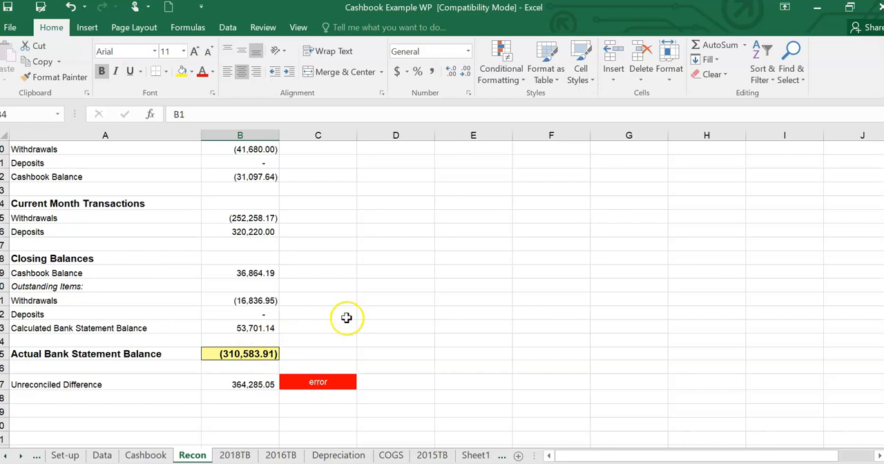
{"action": "scroll", "coordinate": [366, 320], "scroll_direction": "up", "scroll_amount": 3}
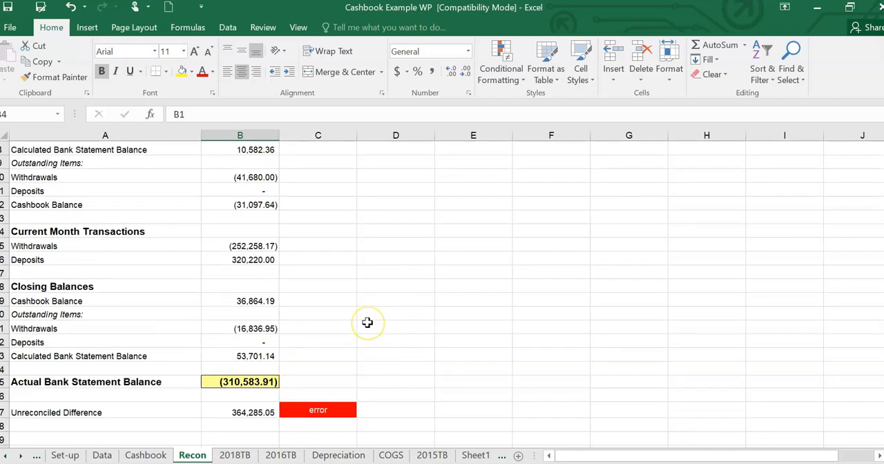
{"action": "scroll", "coordinate": [367, 322], "scroll_direction": "down", "scroll_amount": 3}
{"action": "scroll", "coordinate": [366, 322], "scroll_direction": "down", "scroll_amount": 1}
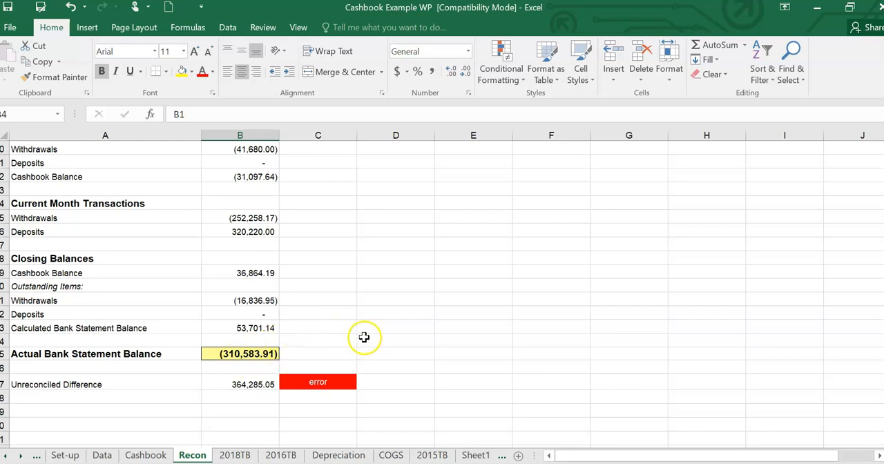
{"action": "scroll", "coordinate": [343, 262], "scroll_direction": "up", "scroll_amount": 3}
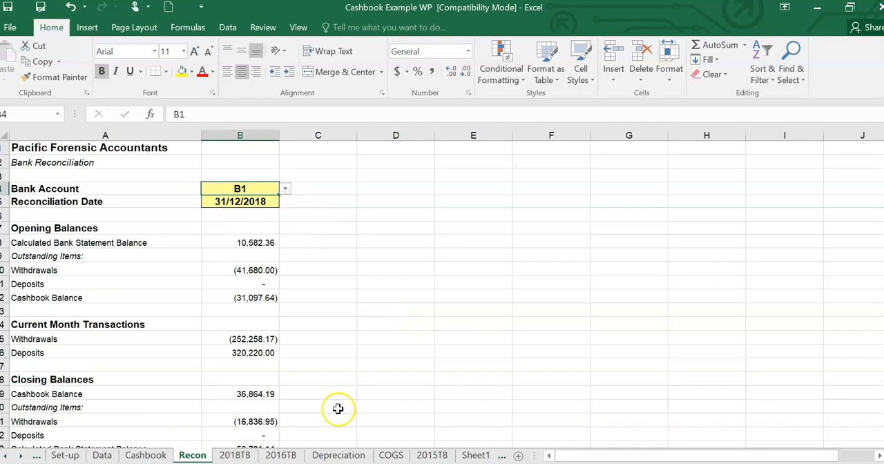
{"action": "scroll", "coordinate": [327, 408], "scroll_direction": "down", "scroll_amount": 2}
{"action": "scroll", "coordinate": [344, 265], "scroll_direction": "up", "scroll_amount": 2}
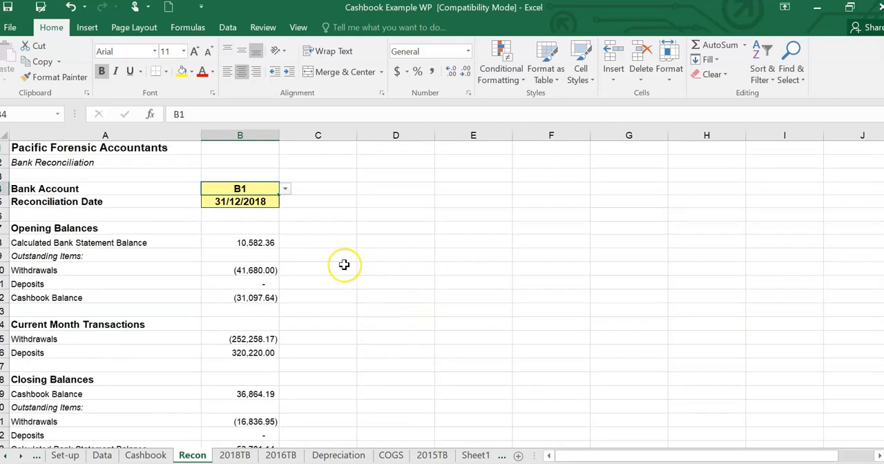
- Set the reconciliation's bank account to B2 and review its balances, selecting the actual bank statement balance
{"action": "left_click", "coordinate": [285, 189]}
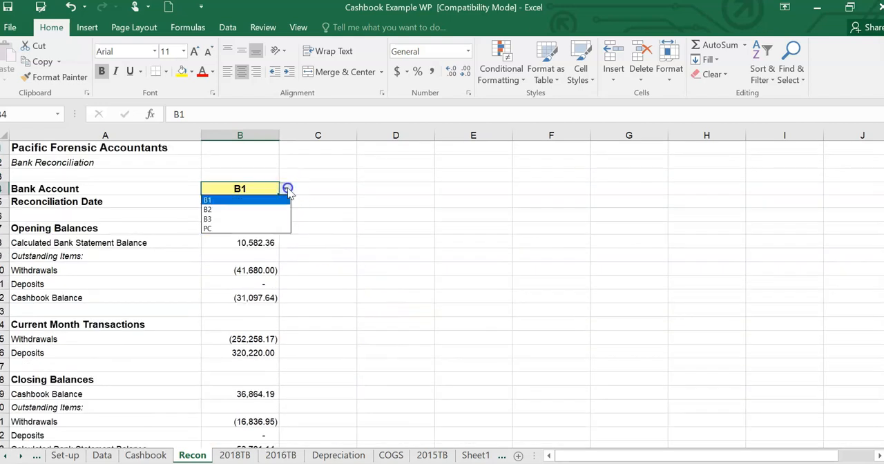
{"action": "left_click", "coordinate": [255, 212]}
{"action": "scroll", "coordinate": [400, 239], "scroll_direction": "down", "scroll_amount": 3}
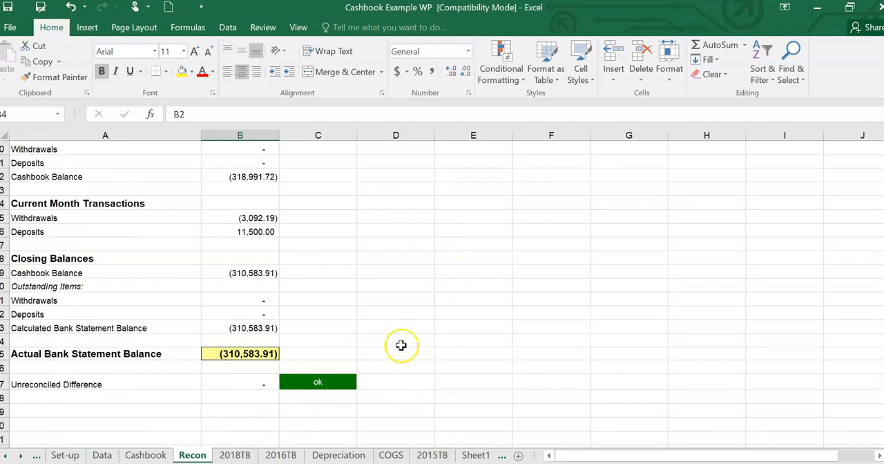
{"action": "scroll", "coordinate": [421, 339], "scroll_direction": "up", "scroll_amount": 1}
{"action": "scroll", "coordinate": [430, 335], "scroll_direction": "up", "scroll_amount": 2}
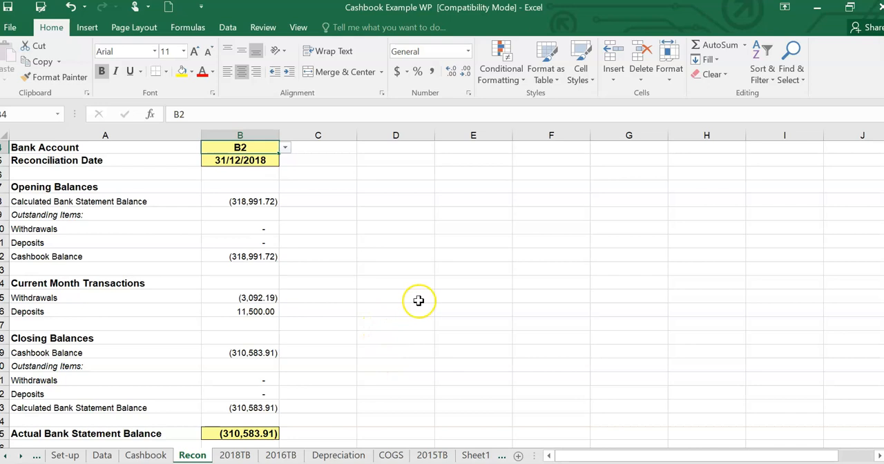
{"action": "scroll", "coordinate": [419, 300], "scroll_direction": "up", "scroll_amount": 1}
{"action": "scroll", "coordinate": [419, 300], "scroll_direction": "down", "scroll_amount": 3}
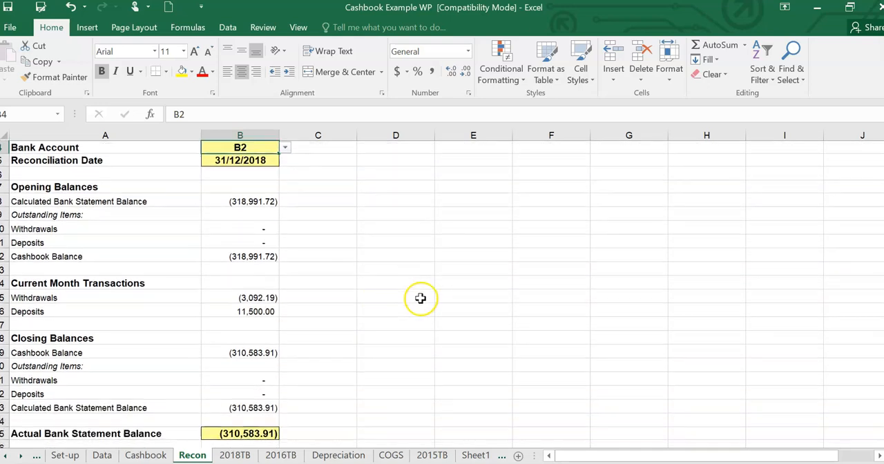
{"action": "scroll", "coordinate": [418, 299], "scroll_direction": "down", "scroll_amount": 1}
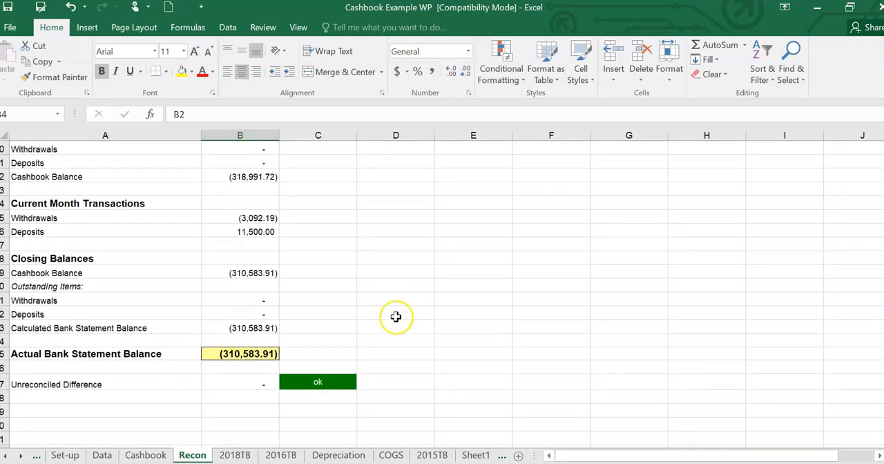
{"action": "left_click", "coordinate": [262, 353]}
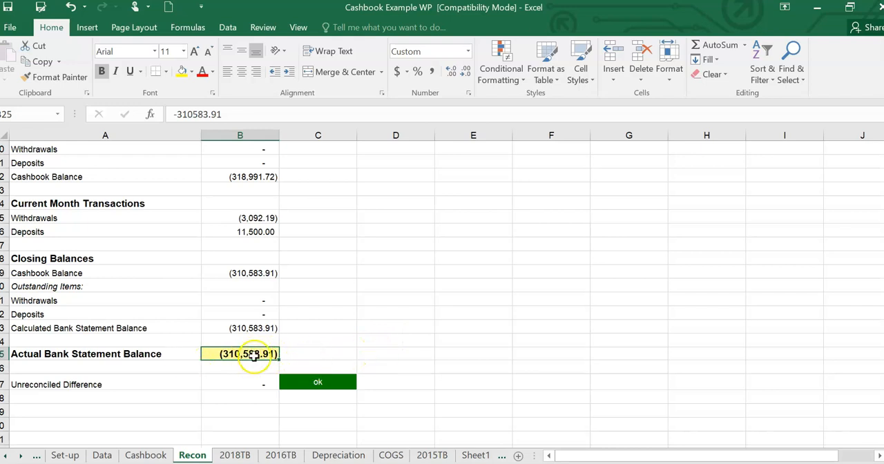
- Review the January transactions on the Data sheet, including the Loan Input opening balance row, and open the Cashbook sheet
{"action": "left_click", "coordinate": [102, 455]}
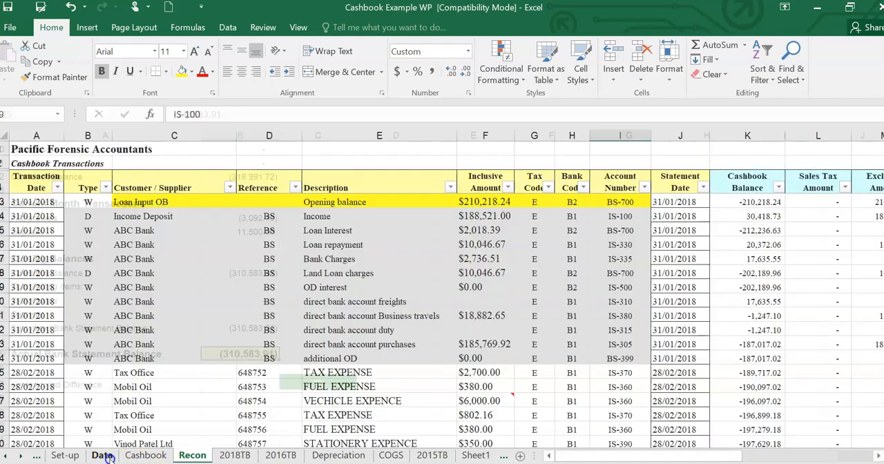
{"action": "scroll", "coordinate": [488, 296], "scroll_direction": "up", "scroll_amount": 5}
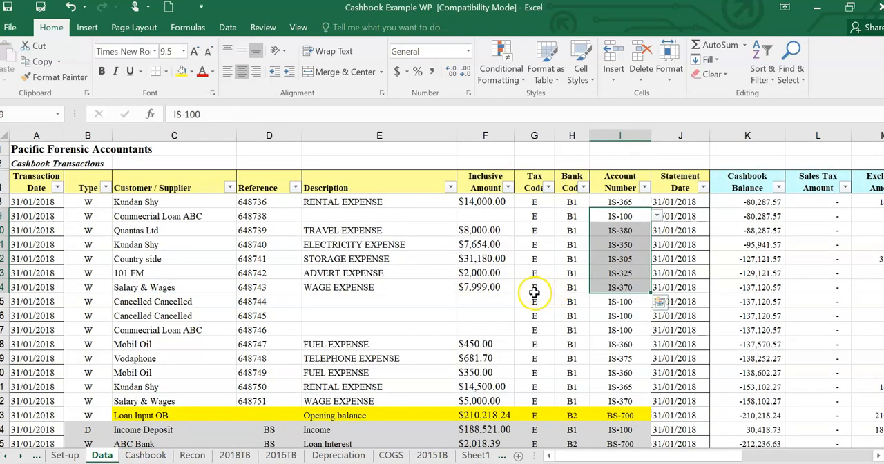
{"action": "scroll", "coordinate": [518, 296], "scroll_direction": "down", "scroll_amount": 2}
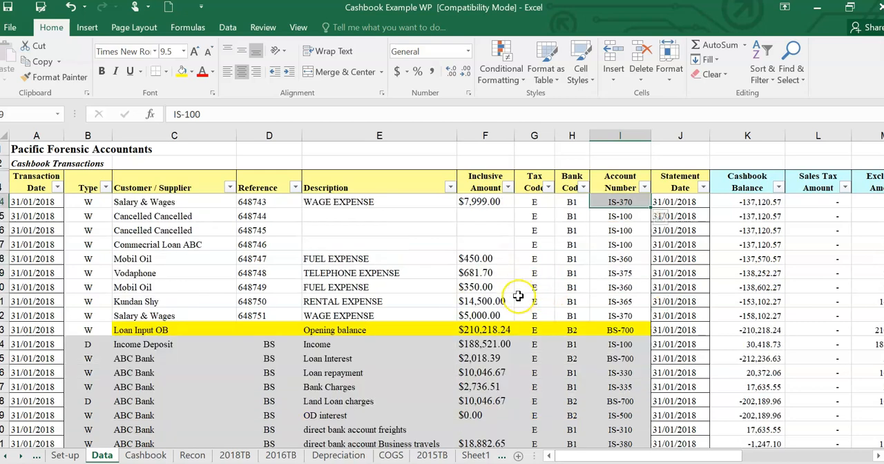
{"action": "scroll", "coordinate": [506, 298], "scroll_direction": "up", "scroll_amount": 1}
{"action": "left_click", "coordinate": [146, 455]}
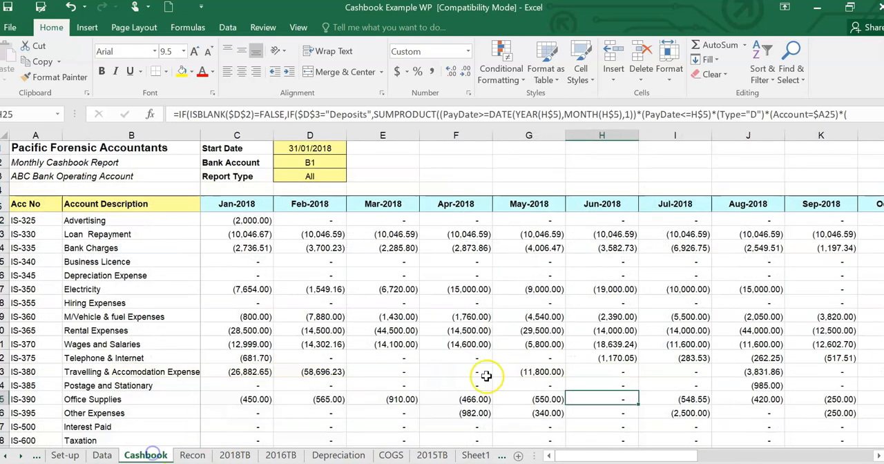
- Return to the Recon sheet and review the B2 reconciliation from the opening balances to the unreconciled difference
{"action": "left_click", "coordinate": [192, 455]}
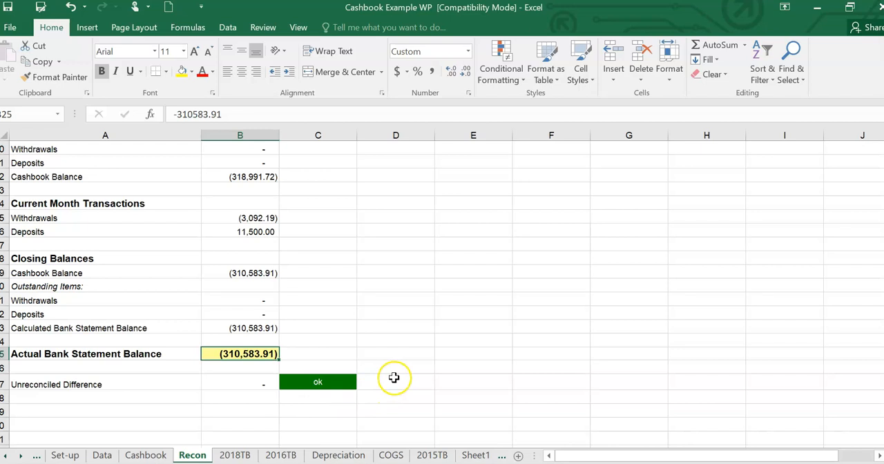
{"action": "scroll", "coordinate": [414, 352], "scroll_direction": "up", "scroll_amount": 6}
{"action": "scroll", "coordinate": [424, 339], "scroll_direction": "down", "scroll_amount": 5}
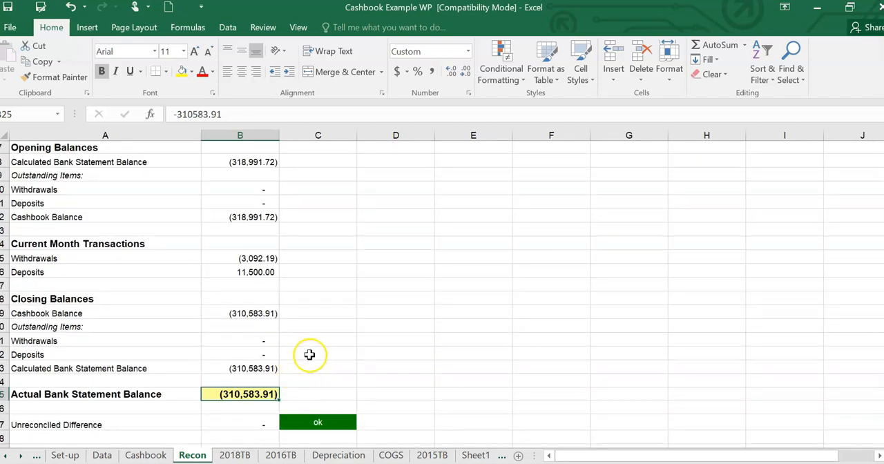
{"action": "scroll", "coordinate": [308, 354], "scroll_direction": "down", "scroll_amount": 1}
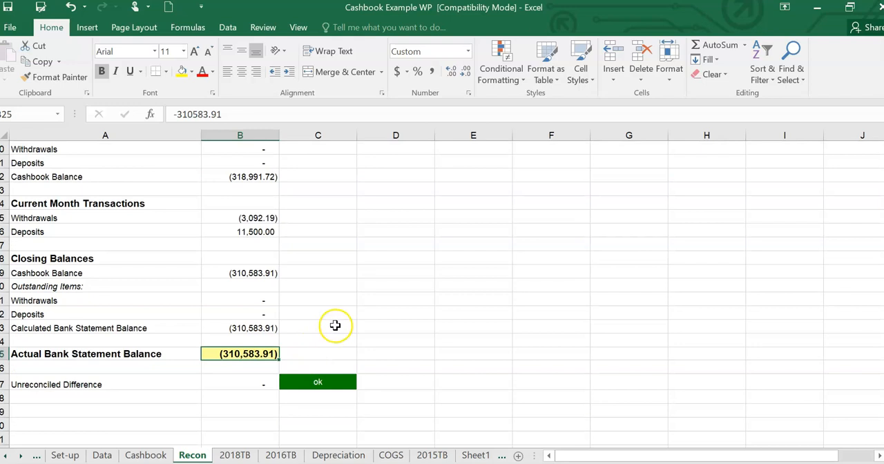
- Look over the January expense rows on the Data sheet again and return to the Recon sheet
{"action": "left_click", "coordinate": [102, 455]}
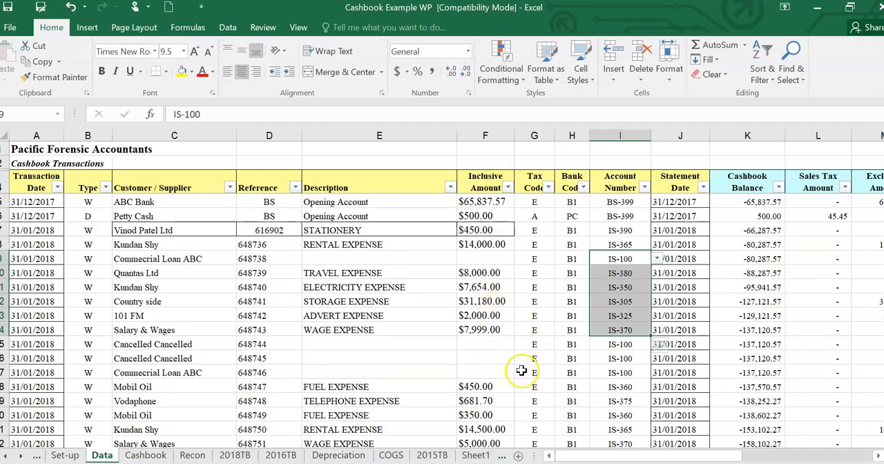
{"action": "scroll", "coordinate": [520, 371], "scroll_direction": "down", "scroll_amount": 1}
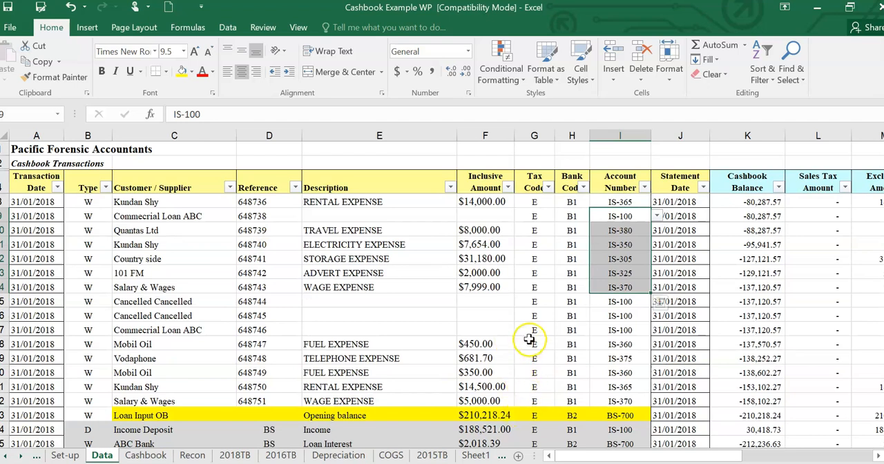
{"action": "left_click", "coordinate": [192, 455]}
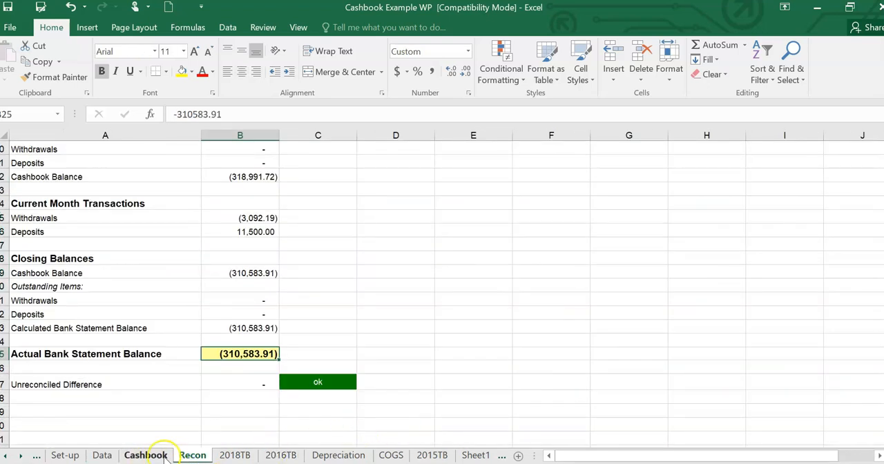
- Examine the monthly report on the Cashbook sheet by account, from the Jan-2018 column across to the Total column
{"action": "left_click", "coordinate": [154, 455]}
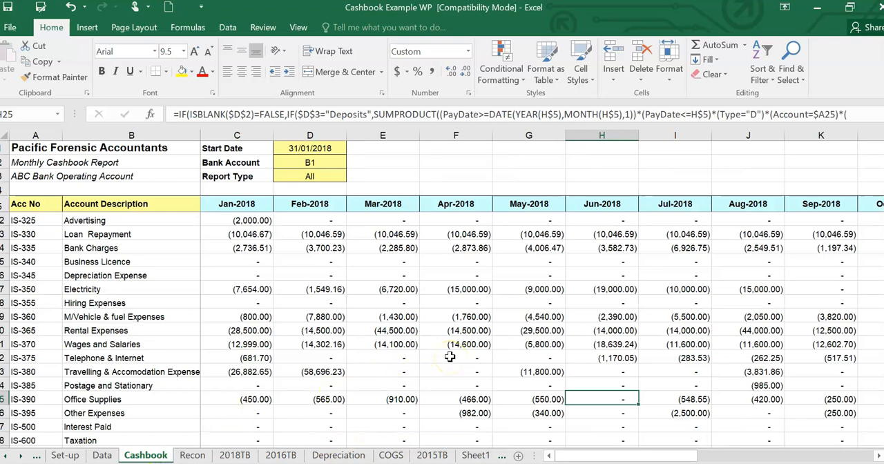
{"action": "scroll", "coordinate": [449, 356], "scroll_direction": "down", "scroll_amount": 1}
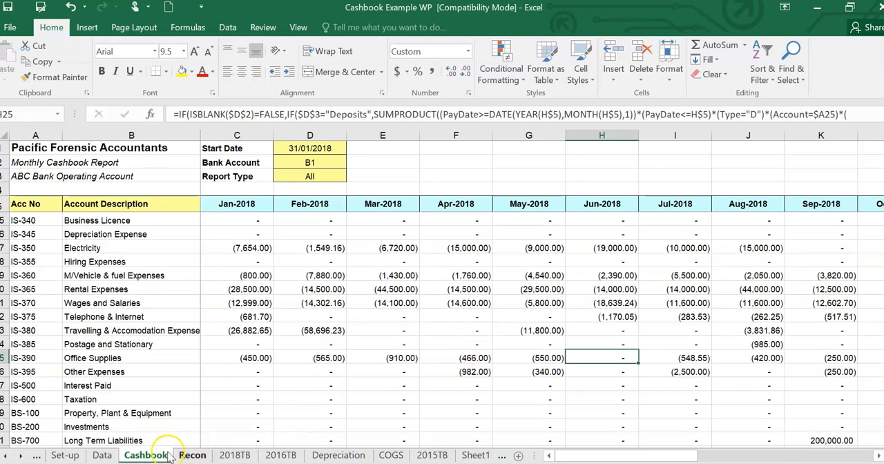
{"action": "left_click_drag", "start_coordinate": [883, 259], "coordinate": [883, 253]}
{"action": "scroll", "coordinate": [521, 295], "scroll_direction": "up", "scroll_amount": 2}
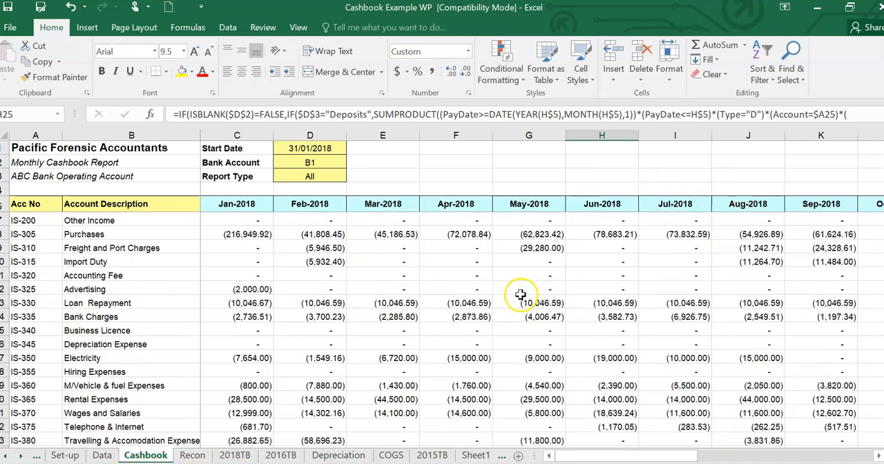
{"action": "scroll", "coordinate": [521, 295], "scroll_direction": "up", "scroll_amount": 1}
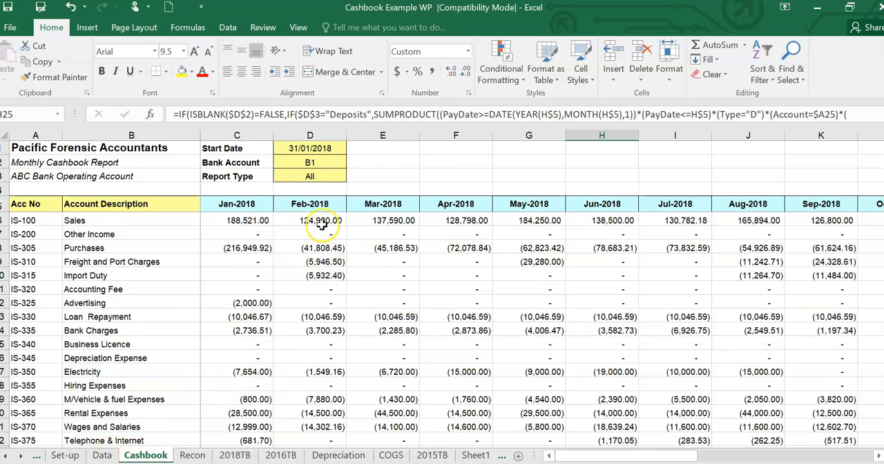
{"action": "left_click_drag", "start_coordinate": [623, 456], "coordinate": [763, 448]}
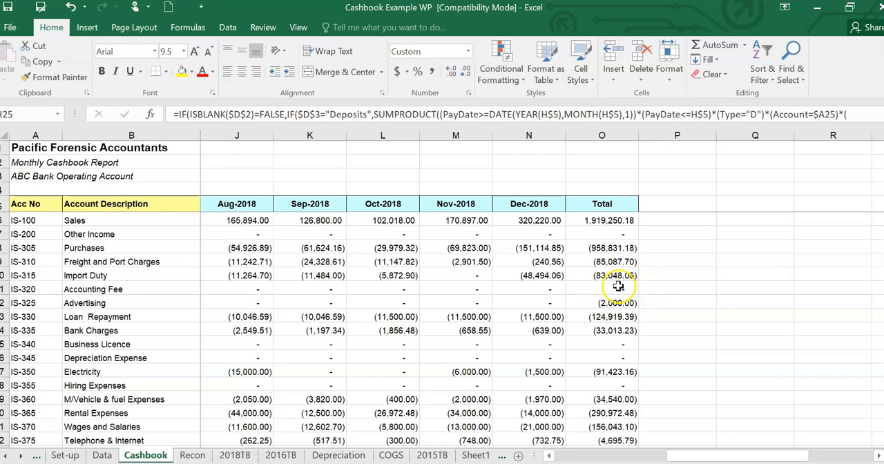
{"action": "scroll", "coordinate": [618, 282], "scroll_direction": "down", "scroll_amount": 2}
{"action": "scroll", "coordinate": [615, 283], "scroll_direction": "up", "scroll_amount": 2}
- Check the bank codes on the Set-up sheet between views of the B2 reconciliation on the Recon sheet
{"action": "left_click", "coordinate": [192, 456]}
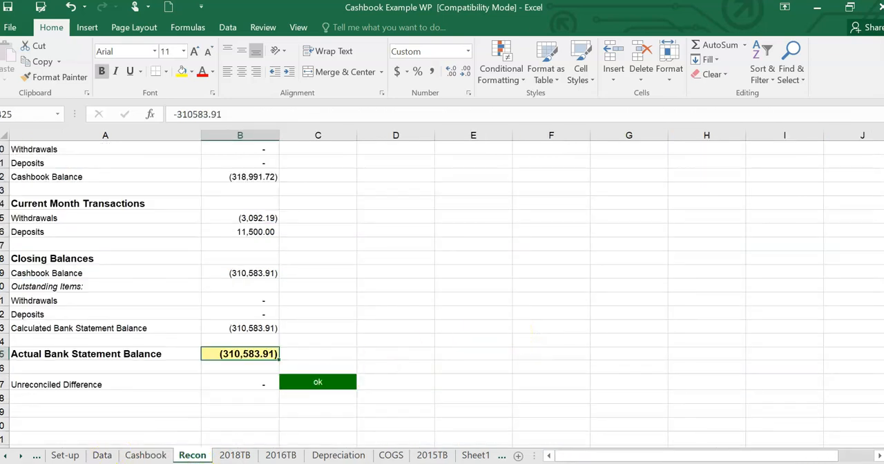
{"action": "left_click", "coordinate": [66, 456]}
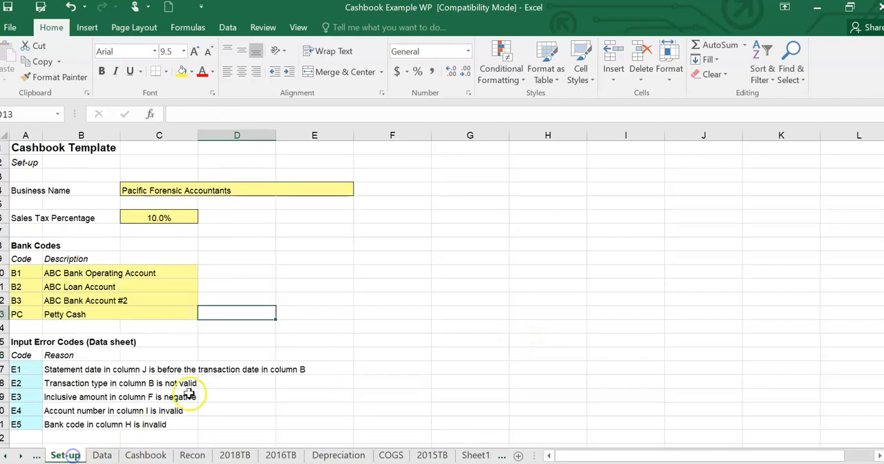
{"action": "left_click", "coordinate": [193, 455]}
{"action": "scroll", "coordinate": [594, 311], "scroll_direction": "up", "scroll_amount": 3}
{"action": "scroll", "coordinate": [595, 312], "scroll_direction": "down", "scroll_amount": 3}
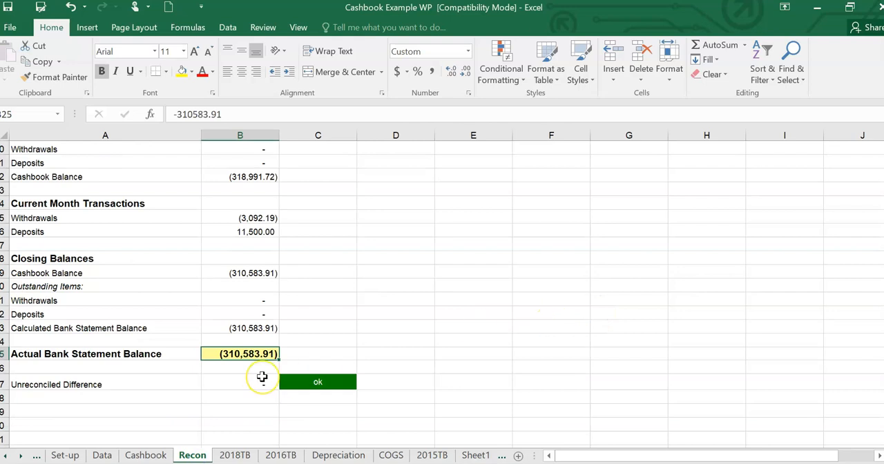
- Examine the Cashbook sheet's Total column from Sales through the expense accounts to the cashbook total, opening balance and closing balance
{"action": "left_click", "coordinate": [146, 455]}
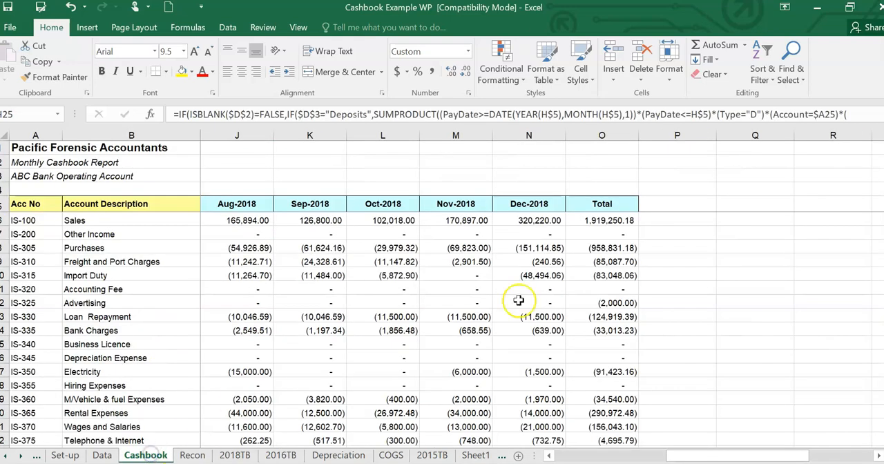
{"action": "scroll", "coordinate": [631, 232], "scroll_direction": "down", "scroll_amount": 5}
{"action": "scroll", "coordinate": [742, 288], "scroll_direction": "up", "scroll_amount": 2}
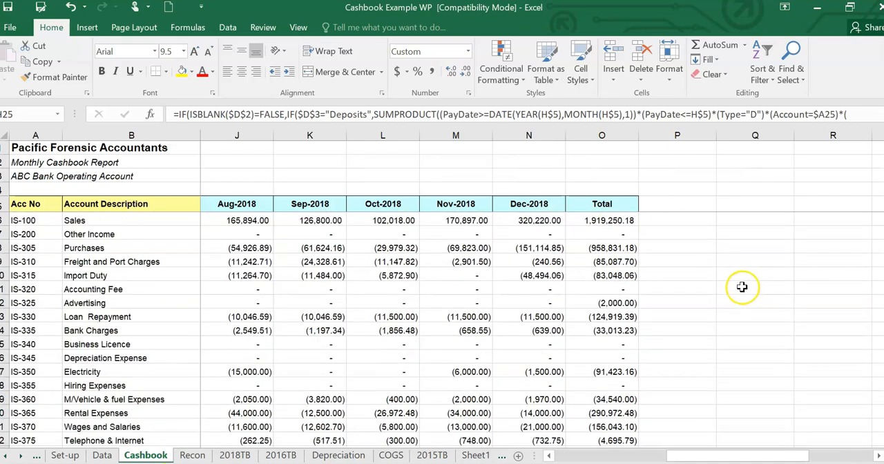
{"action": "scroll", "coordinate": [600, 208], "scroll_direction": "down", "scroll_amount": 3}
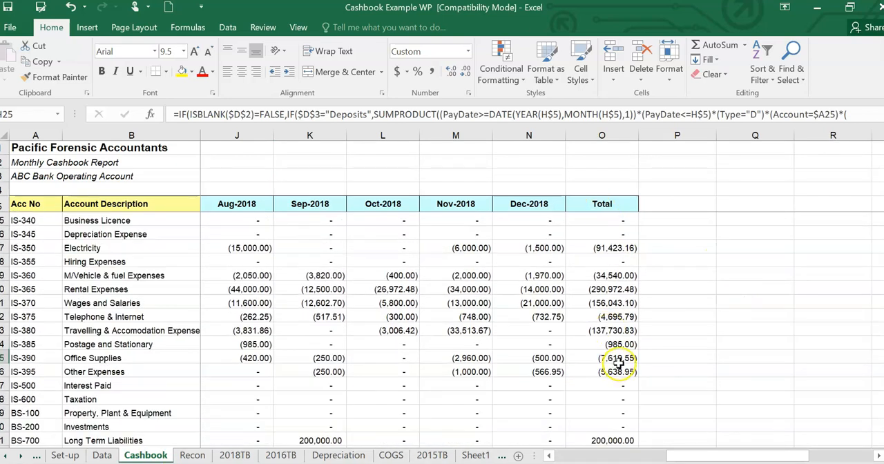
{"action": "scroll", "coordinate": [618, 276], "scroll_direction": "down", "scroll_amount": 3}
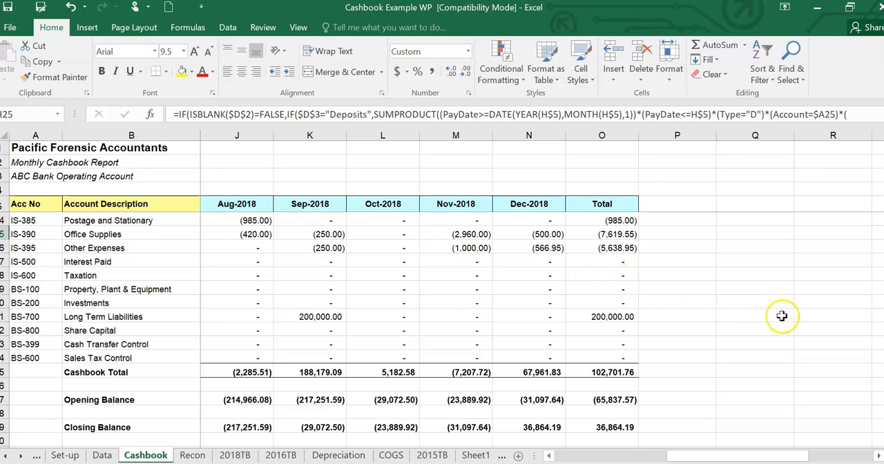
{"action": "scroll", "coordinate": [750, 284], "scroll_direction": "up", "scroll_amount": 1}
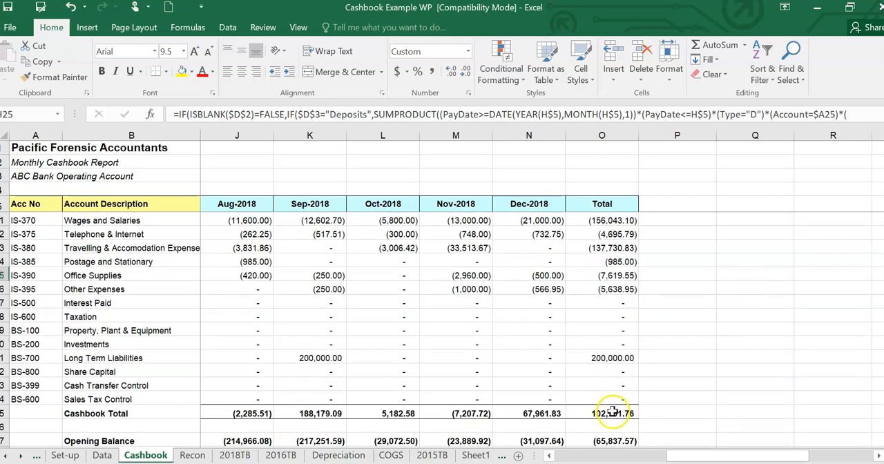
{"action": "scroll", "coordinate": [642, 244], "scroll_direction": "up", "scroll_amount": 5}
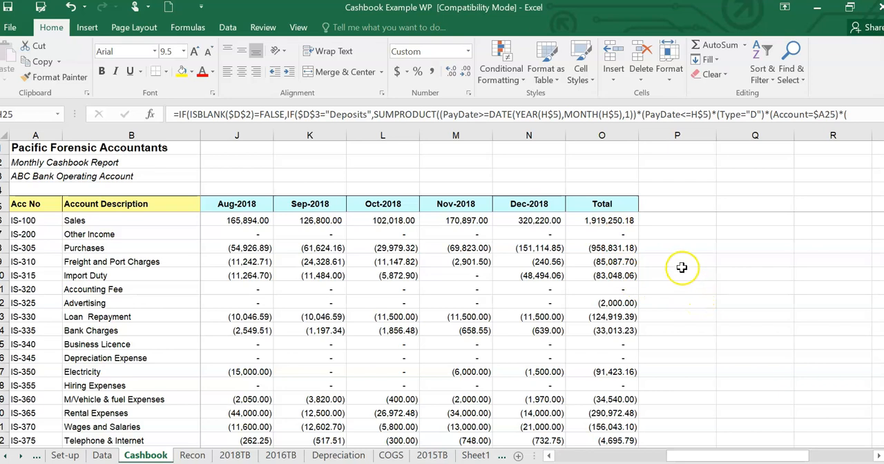
{"action": "scroll", "coordinate": [681, 267], "scroll_direction": "down", "scroll_amount": 1}
{"action": "scroll", "coordinate": [621, 227], "scroll_direction": "up", "scroll_amount": 1}
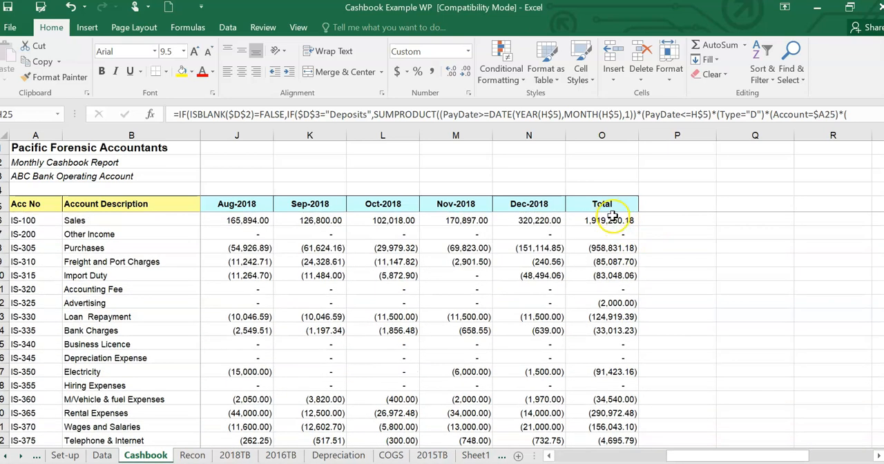
{"action": "scroll", "coordinate": [624, 238], "scroll_direction": "down", "scroll_amount": 1}
{"action": "scroll", "coordinate": [639, 240], "scroll_direction": "up", "scroll_amount": 1}
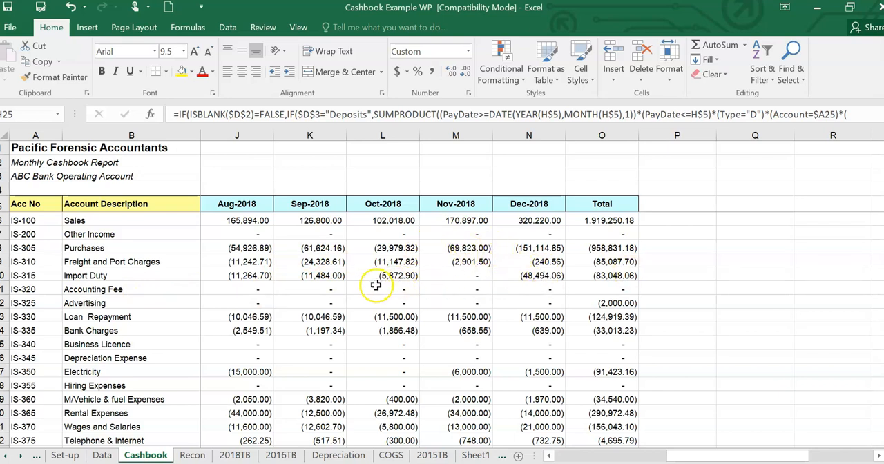
- Inspect the bank account balances below the closing balance, selecting the Jul-2018 balance of the ABC Bank Operating Account
{"action": "scroll", "coordinate": [509, 283], "scroll_direction": "down", "scroll_amount": 11}
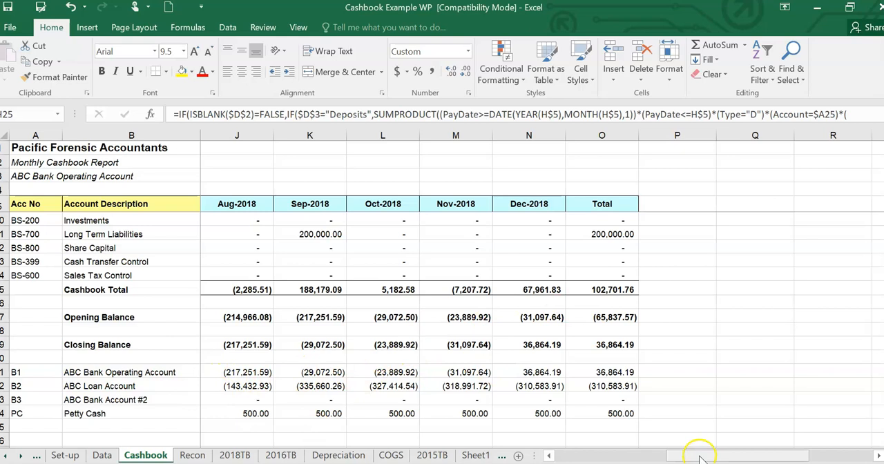
{"action": "left_click_drag", "start_coordinate": [673, 455], "coordinate": [649, 456]}
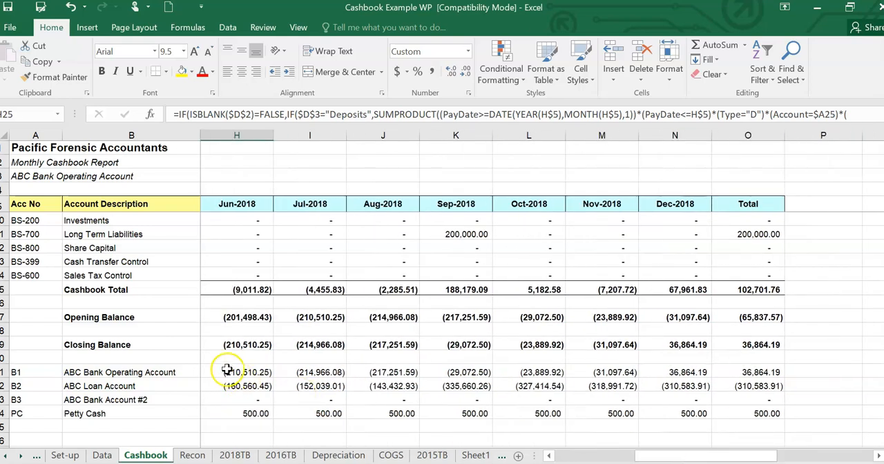
{"action": "left_click", "coordinate": [306, 372]}
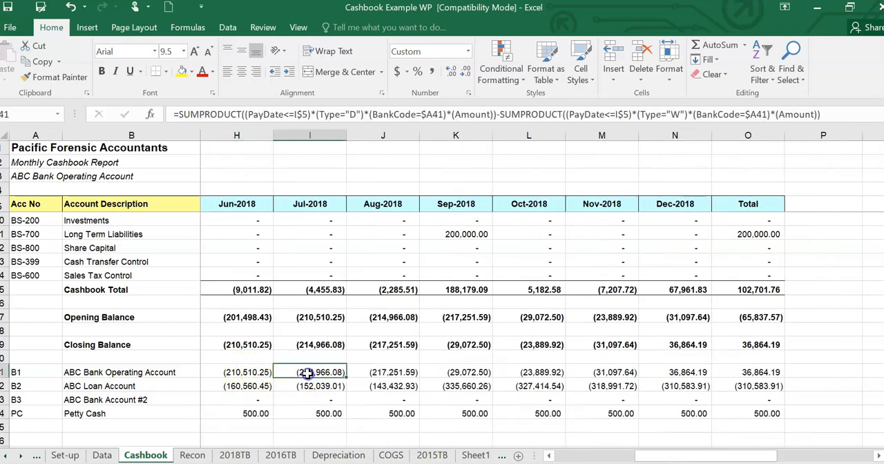
- Select the Jul-2018 closing balance on the Cashbook sheet and check the bank reconciliation on the Recon sheet
{"action": "left_click", "coordinate": [320, 343]}
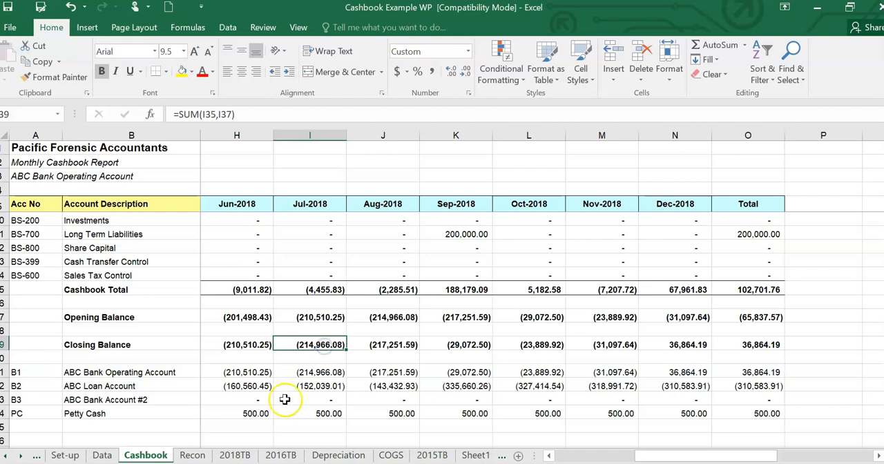
{"action": "left_click", "coordinate": [193, 455]}
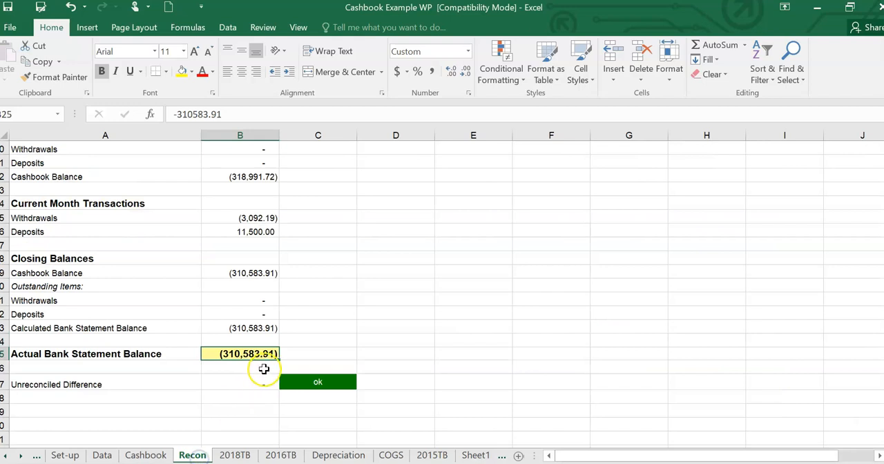
{"action": "scroll", "coordinate": [405, 286], "scroll_direction": "up", "scroll_amount": 3}
{"action": "scroll", "coordinate": [405, 286], "scroll_direction": "down", "scroll_amount": 3}
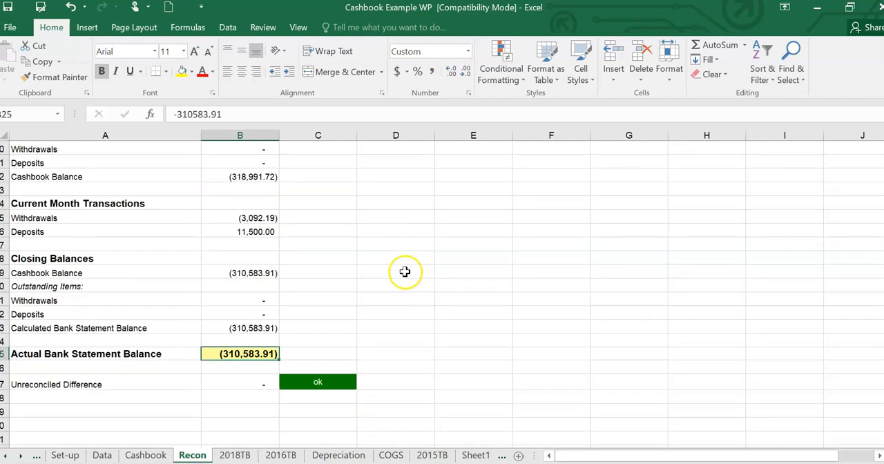
{"action": "left_click", "coordinate": [145, 455]}
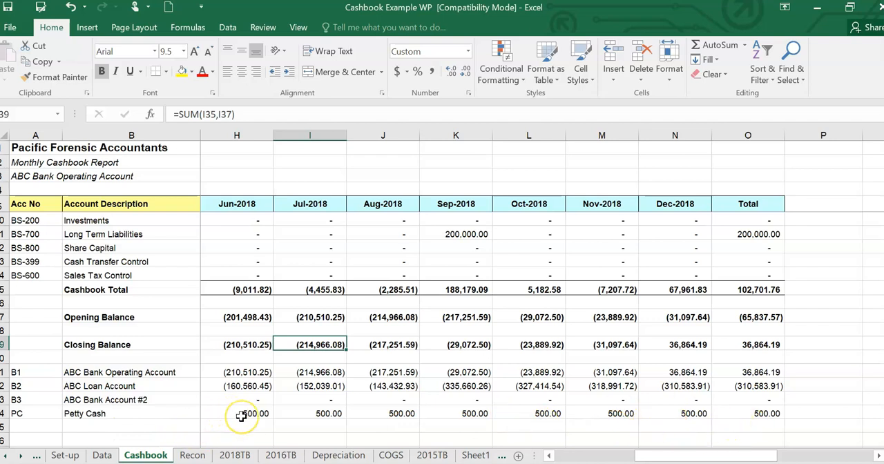
- Review the Cashbook report from the Jan-2018 column and the first transactions on the Data sheet
{"action": "left_click_drag", "start_coordinate": [736, 456], "coordinate": [633, 456]}
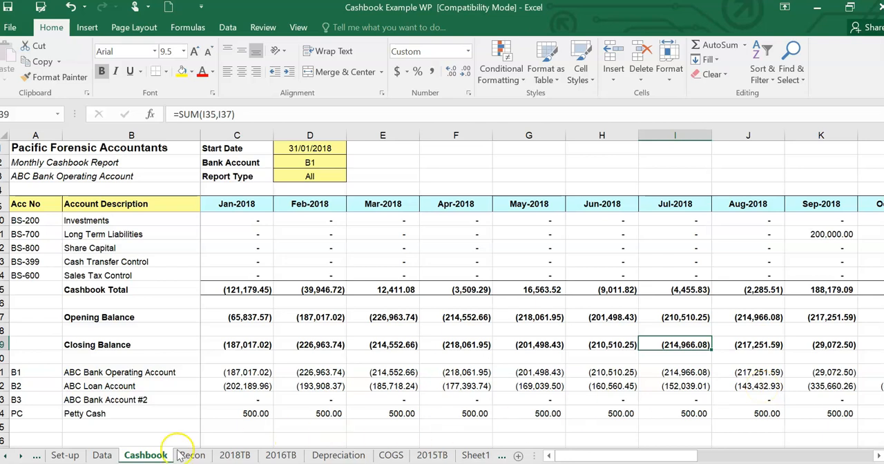
{"action": "left_click", "coordinate": [104, 456]}
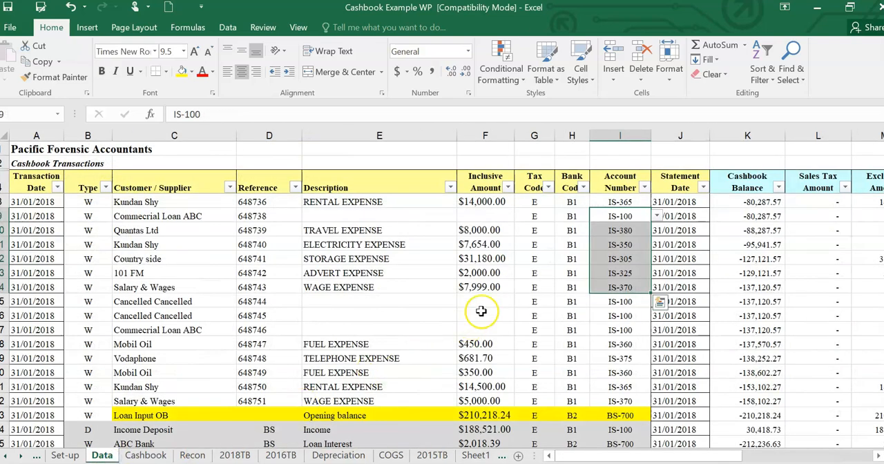
{"action": "scroll", "coordinate": [480, 303], "scroll_direction": "up", "scroll_amount": 1}
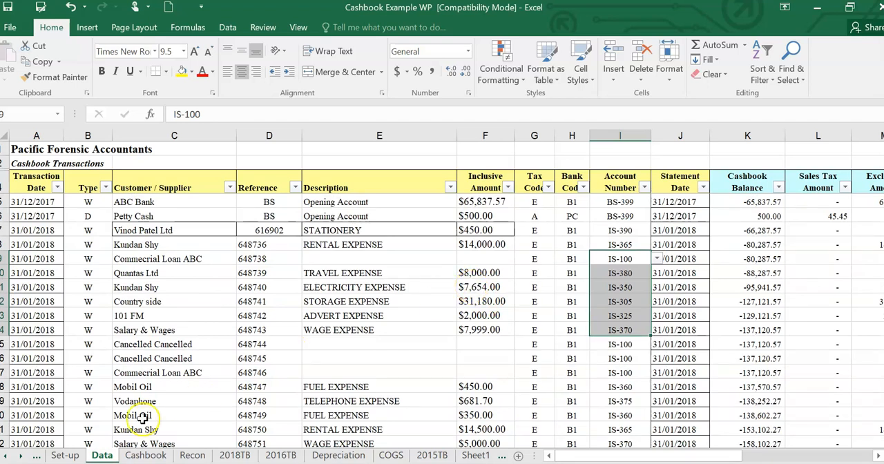
{"action": "left_click", "coordinate": [146, 456]}
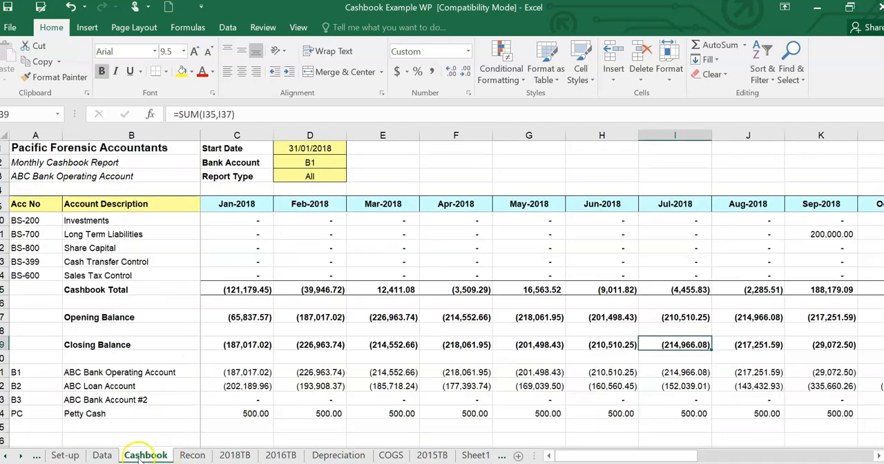
- Read through the Instructions sheet from the template introduction to the possible reasons for a bank reconciliation error
{"action": "left_click", "coordinate": [7, 457]}
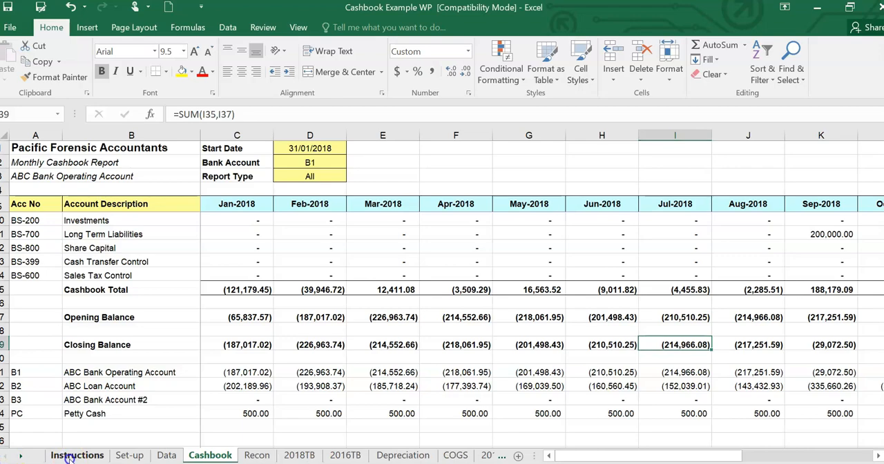
{"action": "left_click", "coordinate": [76, 454]}
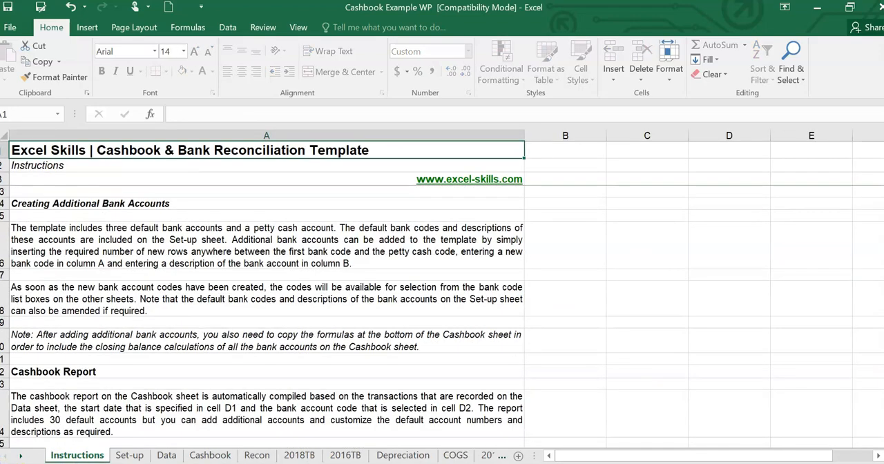
{"action": "left_click_drag", "start_coordinate": [883, 284], "coordinate": [883, 158]}
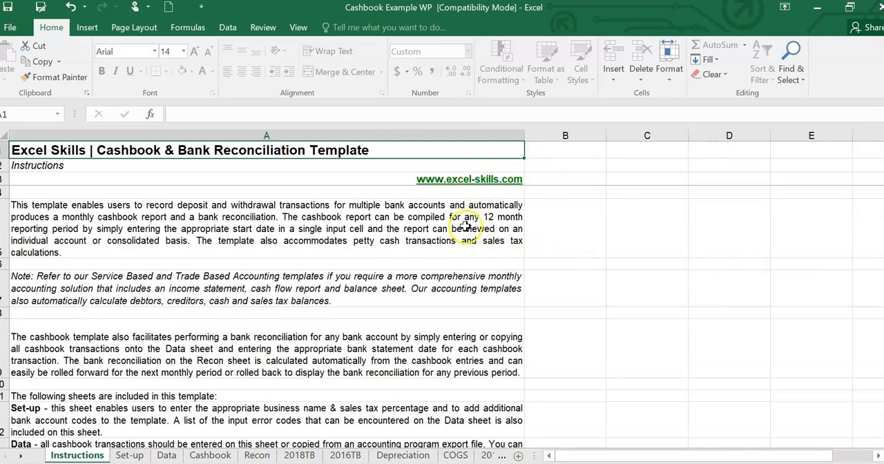
{"action": "scroll", "coordinate": [476, 229], "scroll_direction": "down", "scroll_amount": 4}
{"action": "scroll", "coordinate": [475, 228], "scroll_direction": "down", "scroll_amount": 4}
{"action": "scroll", "coordinate": [465, 227], "scroll_direction": "up", "scroll_amount": 3}
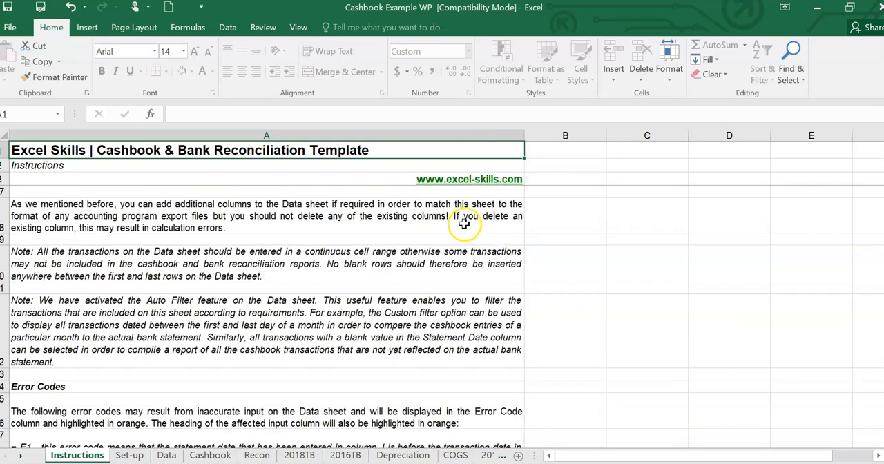
{"action": "scroll", "coordinate": [464, 227], "scroll_direction": "down", "scroll_amount": 3}
{"action": "scroll", "coordinate": [455, 229], "scroll_direction": "down", "scroll_amount": 10}
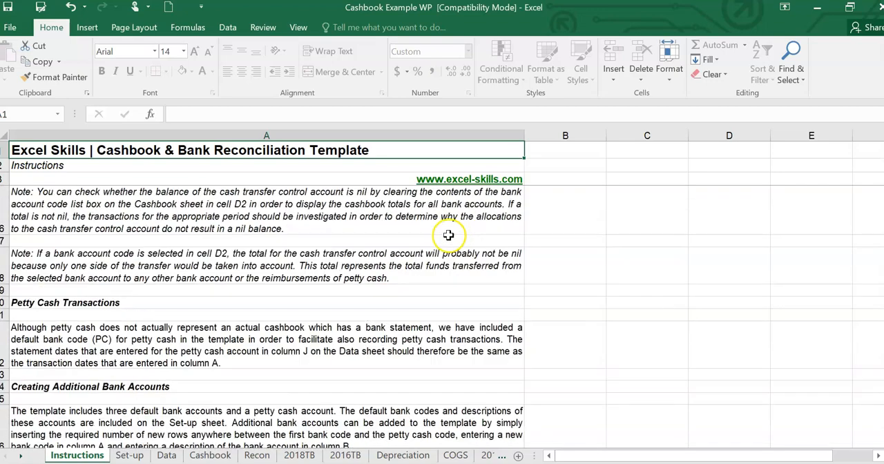
{"action": "scroll", "coordinate": [442, 317], "scroll_direction": "down", "scroll_amount": 5}
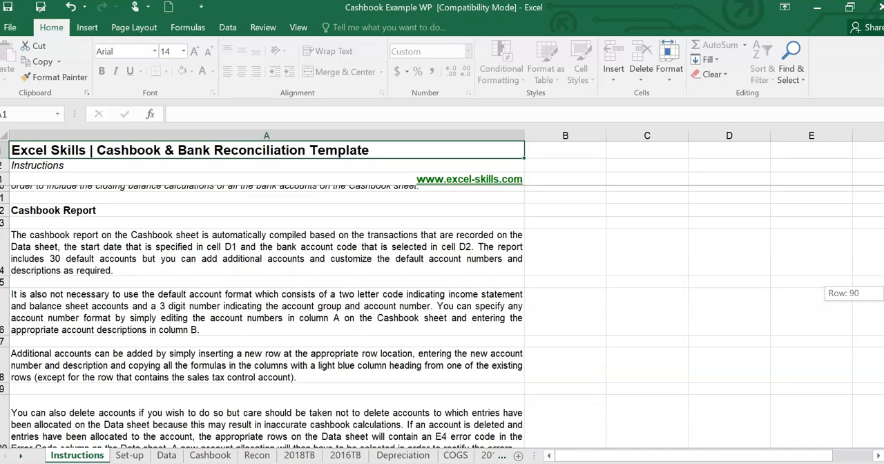
{"action": "left_click_drag", "start_coordinate": [883, 295], "coordinate": [883, 294]}
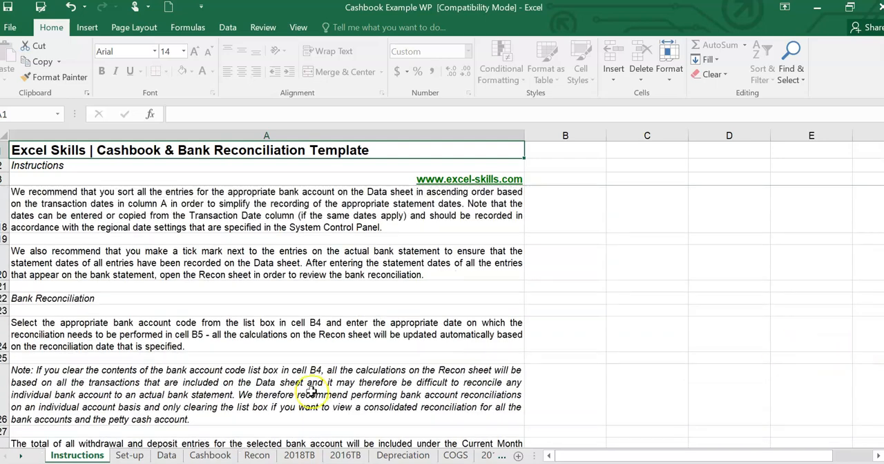
{"action": "scroll", "coordinate": [239, 366], "scroll_direction": "down", "scroll_amount": 6}
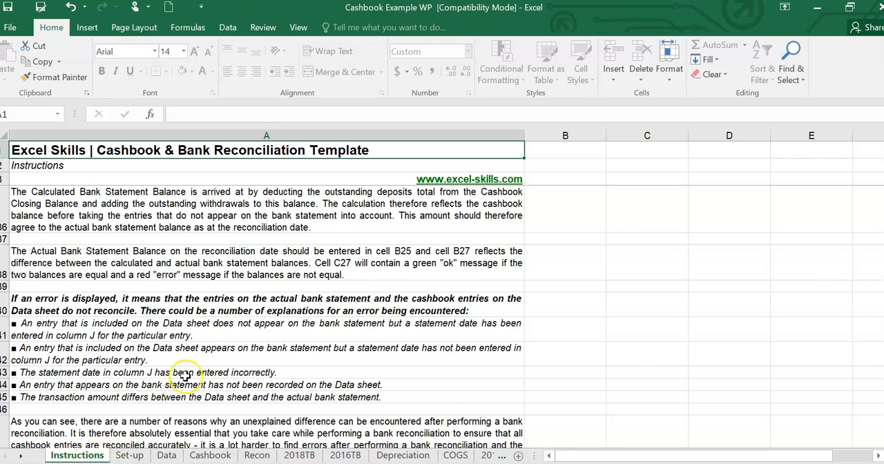
- Review the bank codes and input error codes on the Set-up sheet, followed by the Cashbook and Recon sheets
{"action": "left_click", "coordinate": [130, 456]}
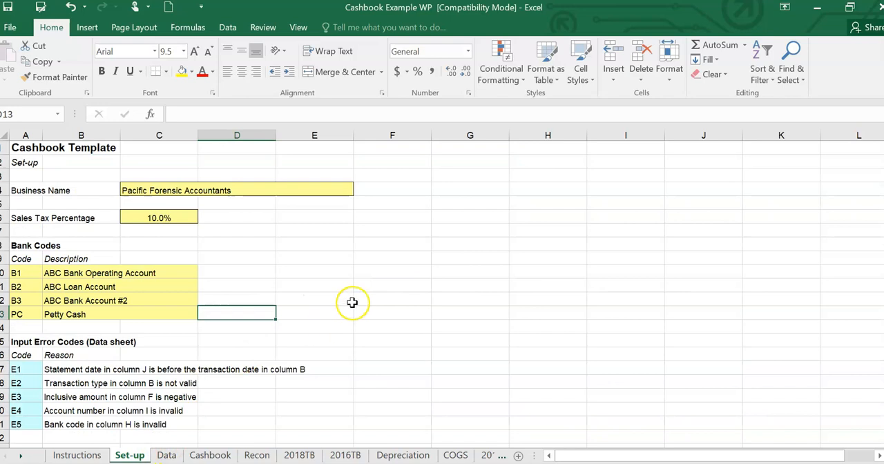
{"action": "scroll", "coordinate": [349, 302], "scroll_direction": "down", "scroll_amount": 2}
{"action": "scroll", "coordinate": [350, 302], "scroll_direction": "up", "scroll_amount": 2}
{"action": "left_click", "coordinate": [212, 452]}
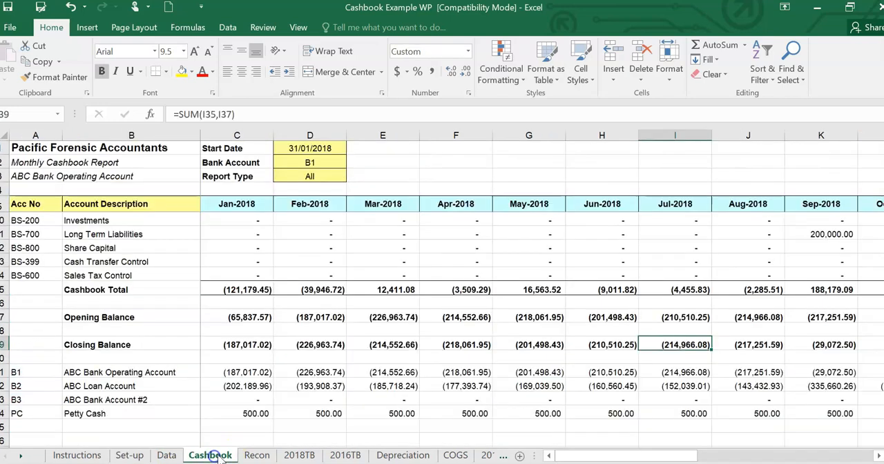
{"action": "left_click", "coordinate": [256, 454]}
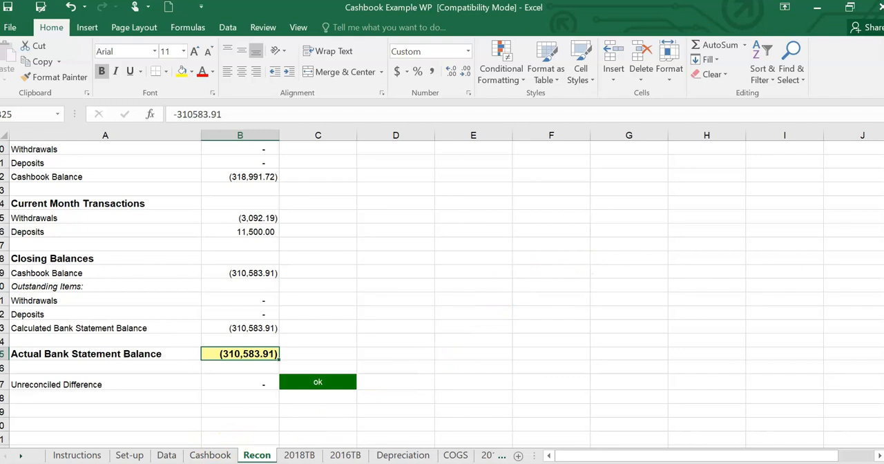
- Find the Postage and Stationary account among the account descriptions on the Cashbook sheet
{"action": "left_click", "coordinate": [212, 455]}
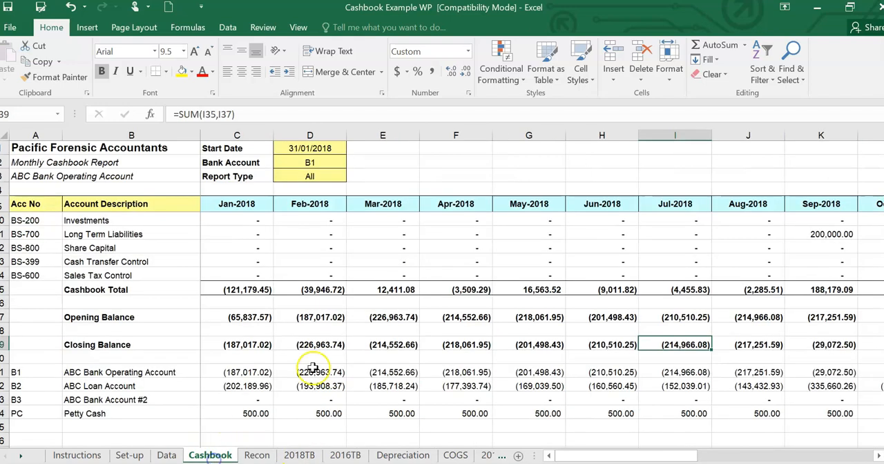
{"action": "scroll", "coordinate": [427, 269], "scroll_direction": "up", "scroll_amount": 3}
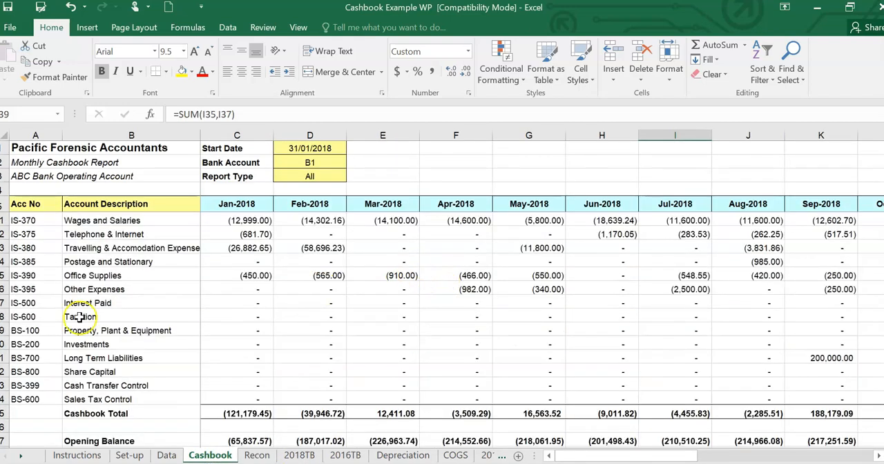
{"action": "left_click", "coordinate": [111, 263]}
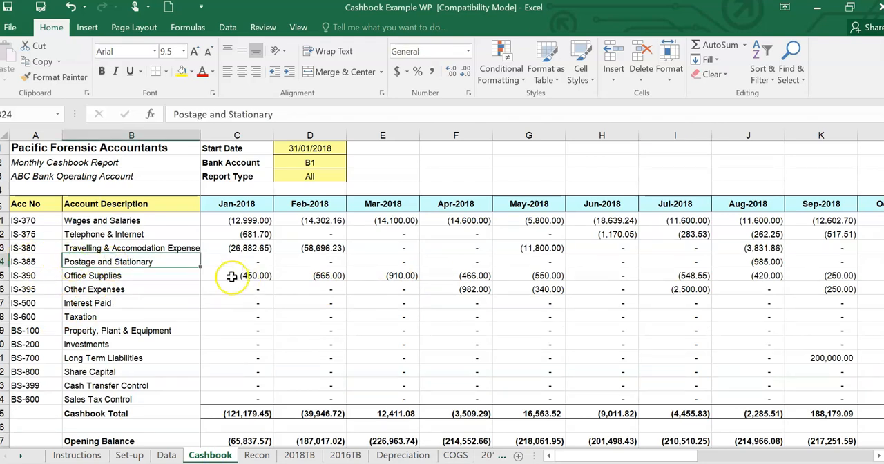
{"action": "scroll", "coordinate": [231, 276], "scroll_direction": "up", "scroll_amount": 6}
- On the Data sheet, look up the account description offered for IS-390 on the STATIONERY transaction
{"action": "left_click", "coordinate": [165, 455]}
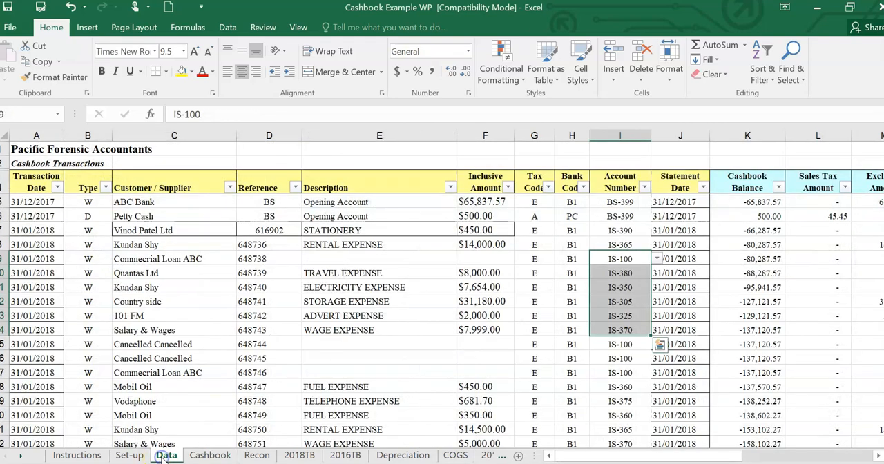
{"action": "left_click", "coordinate": [623, 258]}
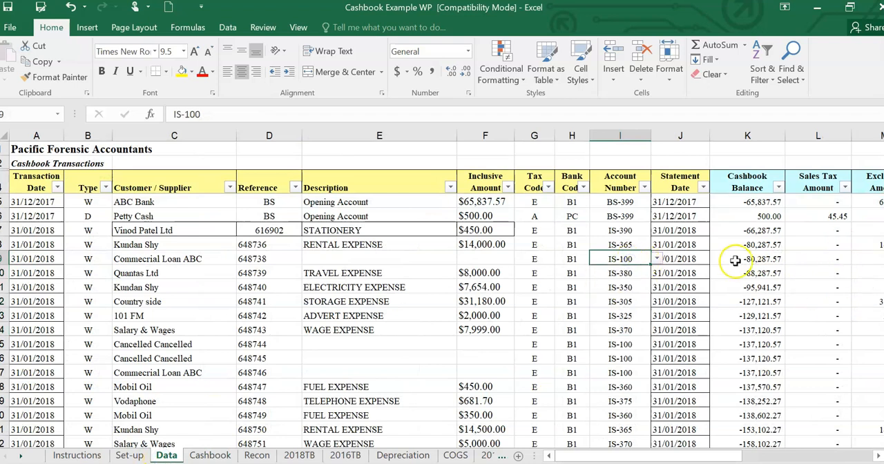
{"action": "left_click", "coordinate": [620, 230]}
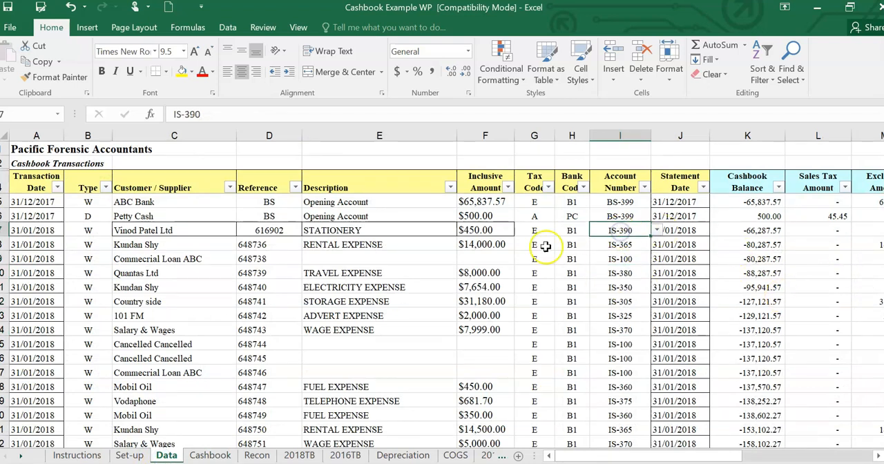
{"action": "left_click", "coordinate": [657, 231]}
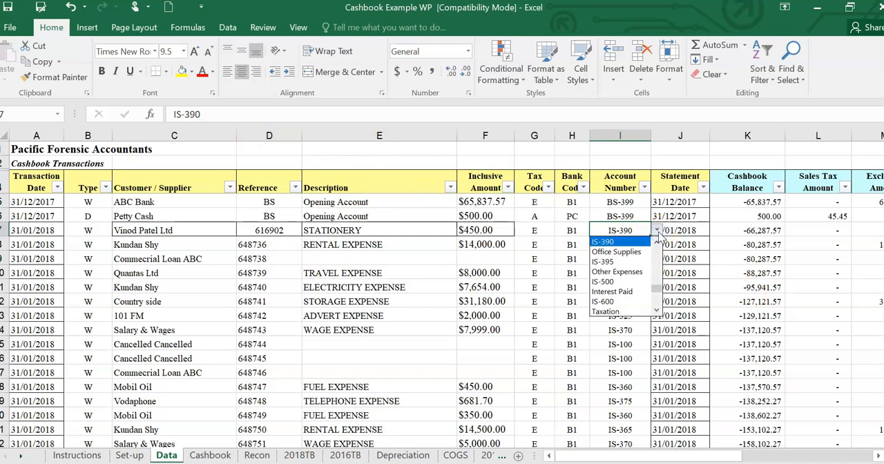
{"action": "left_click", "coordinate": [621, 252]}
{"action": "left_click", "coordinate": [571, 232]}
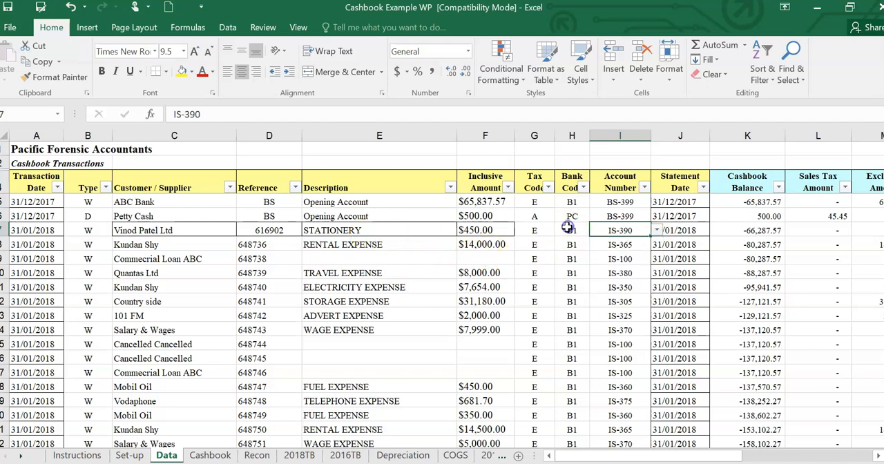
- Rename the description of account IS-390 on the Cashbook sheet to Stationeries
{"action": "left_click", "coordinate": [200, 455]}
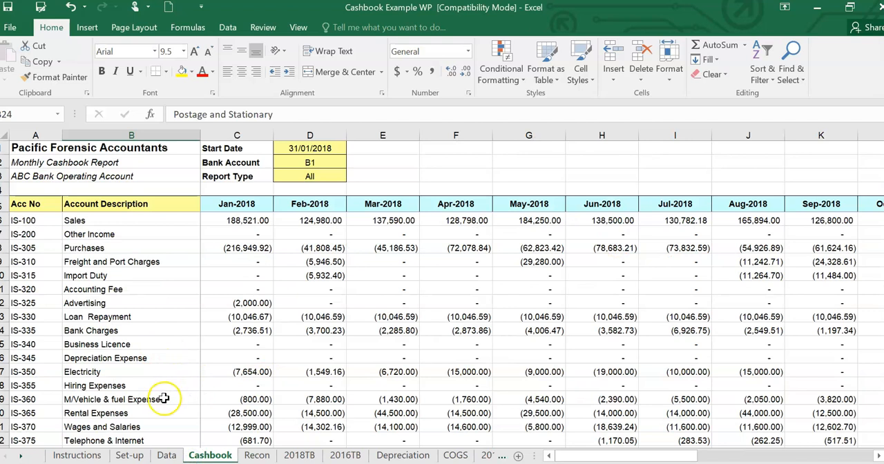
{"action": "scroll", "coordinate": [165, 399], "scroll_direction": "down", "scroll_amount": 1}
{"action": "scroll", "coordinate": [148, 414], "scroll_direction": "down", "scroll_amount": 1}
{"action": "left_click", "coordinate": [141, 400]}
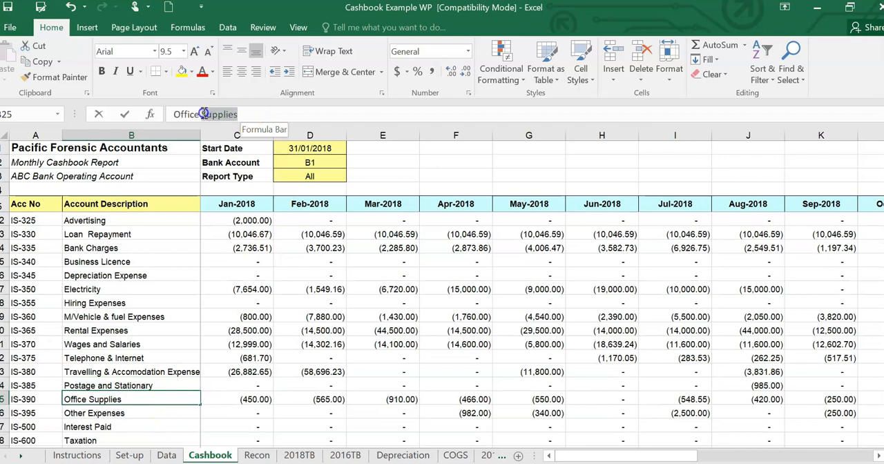
{"action": "left_click", "coordinate": [179, 114]}
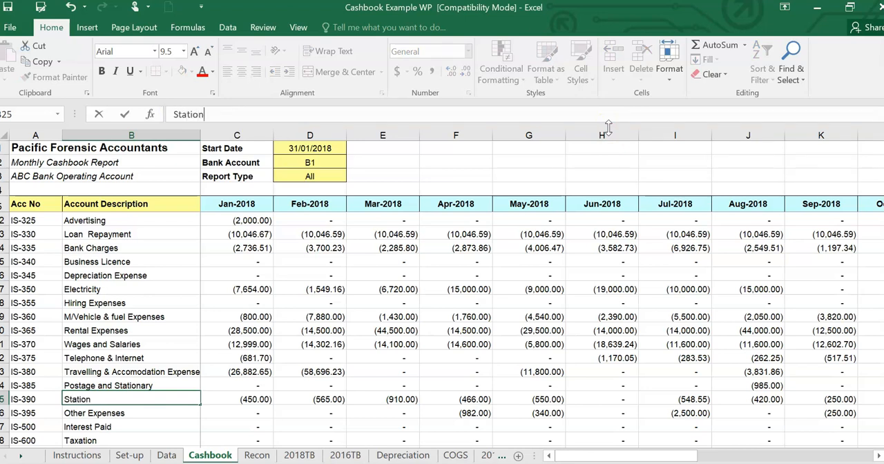
{"action": "key", "text": "Return"}
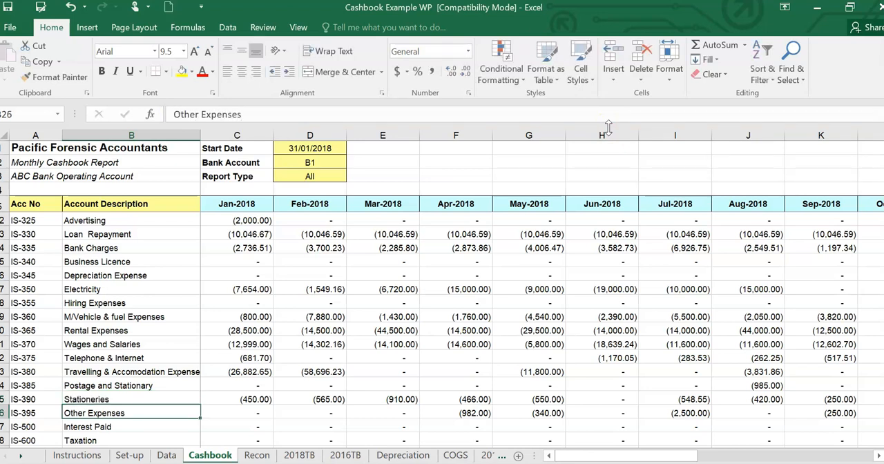
- Check the IS-390 description in the account choices of the STATIONERY transaction on the Data sheet
{"action": "left_click", "coordinate": [165, 455]}
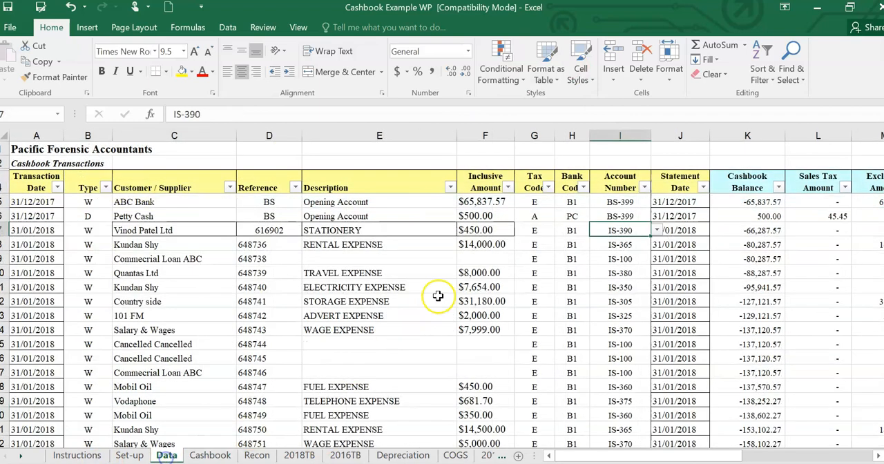
{"action": "left_click", "coordinate": [656, 231]}
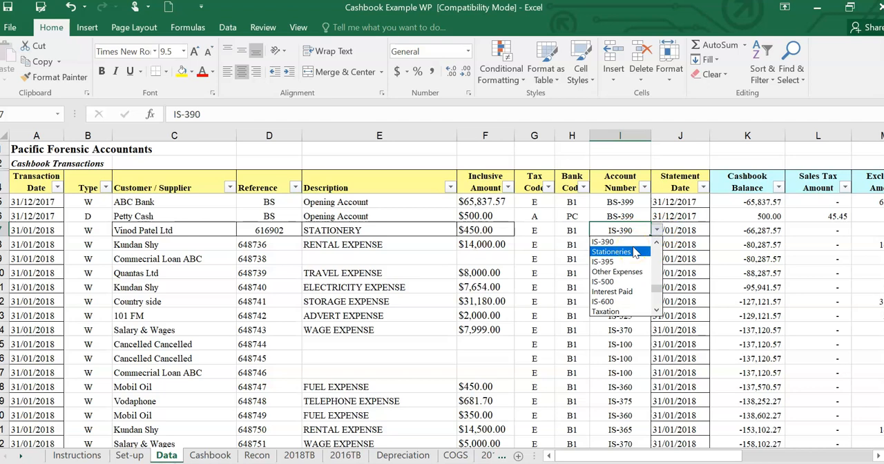
{"action": "left_click", "coordinate": [571, 230]}
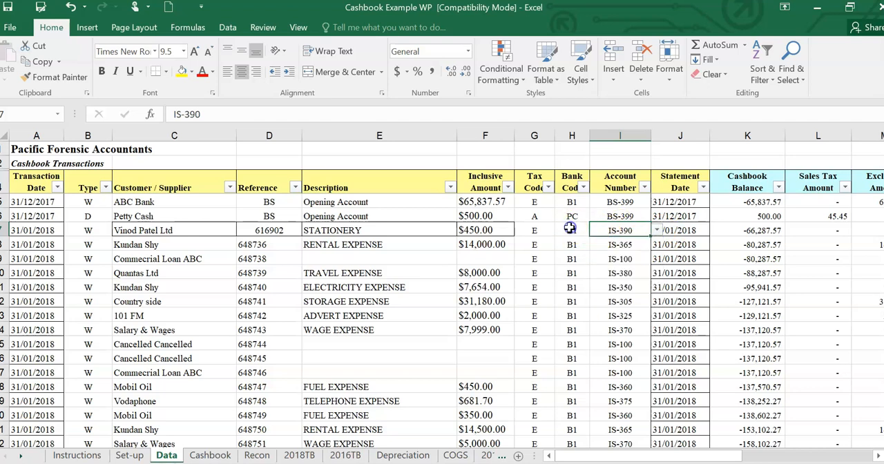
- Copy the Total column of the Cashbook report, from its heading in O5 down to the Petty Cash row, O44
{"action": "left_click", "coordinate": [213, 455]}
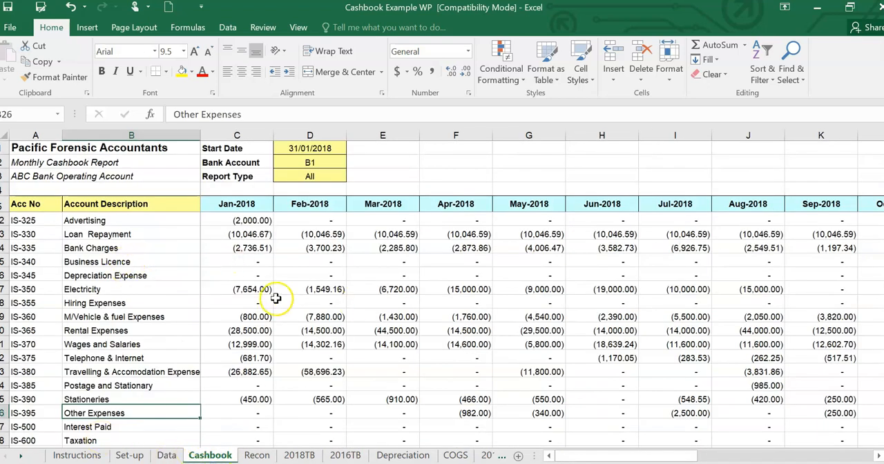
{"action": "scroll", "coordinate": [355, 246], "scroll_direction": "down", "scroll_amount": 2}
{"action": "scroll", "coordinate": [355, 247], "scroll_direction": "up", "scroll_amount": 2}
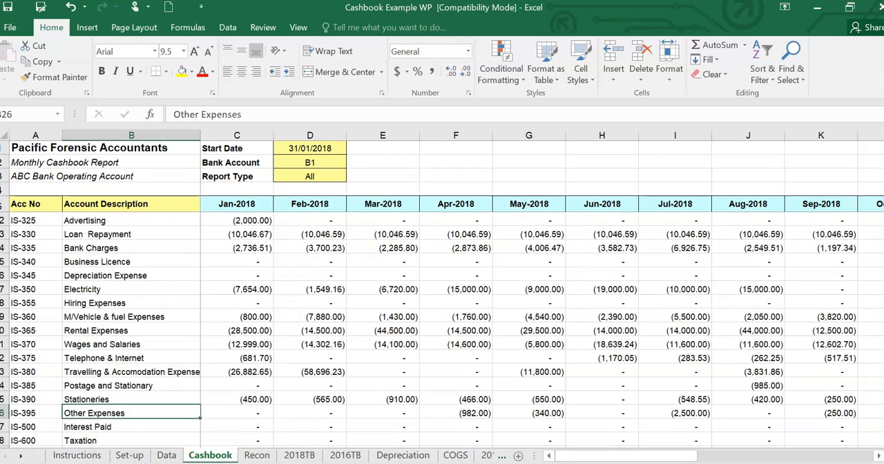
{"action": "left_click_drag", "start_coordinate": [663, 452], "coordinate": [758, 453]}
{"action": "left_click_drag", "start_coordinate": [882, 267], "coordinate": [883, 272]}
{"action": "scroll", "coordinate": [805, 374], "scroll_direction": "down", "scroll_amount": 1}
{"action": "left_click", "coordinate": [689, 399]}
{"action": "left_click_drag", "start_coordinate": [689, 399], "coordinate": [688, 209]}
{"action": "right_click", "coordinate": [688, 209]}
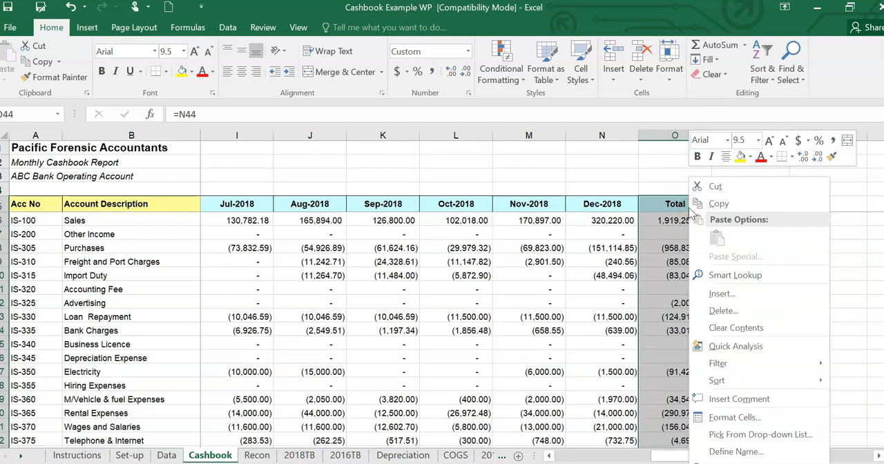
{"action": "left_click", "coordinate": [715, 205]}
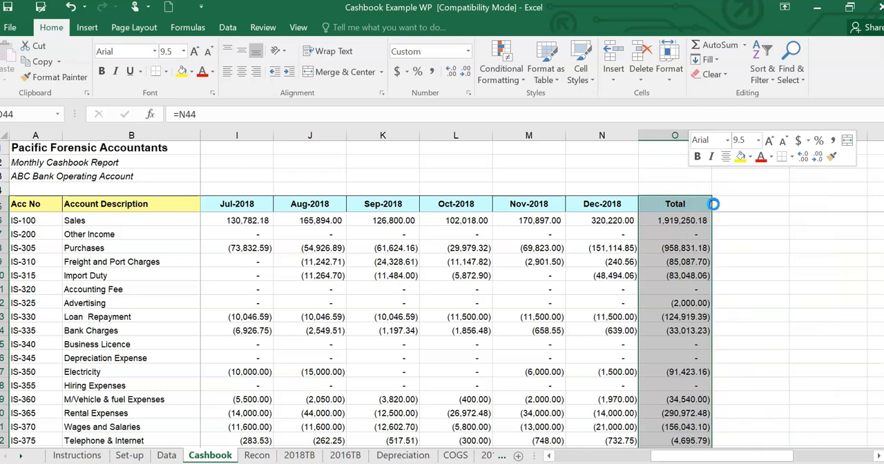
- Add a new worksheet and paste the copied totals as values starting in cell A1
{"action": "left_click", "coordinate": [518, 456]}
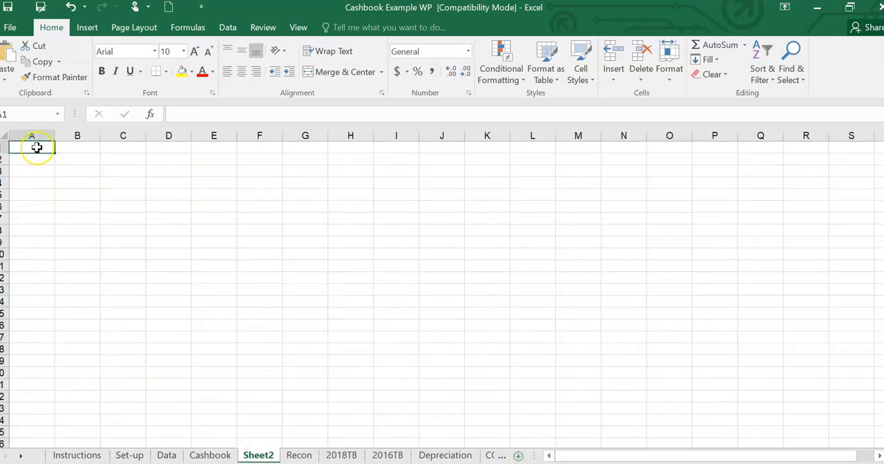
{"action": "right_click", "coordinate": [37, 148]}
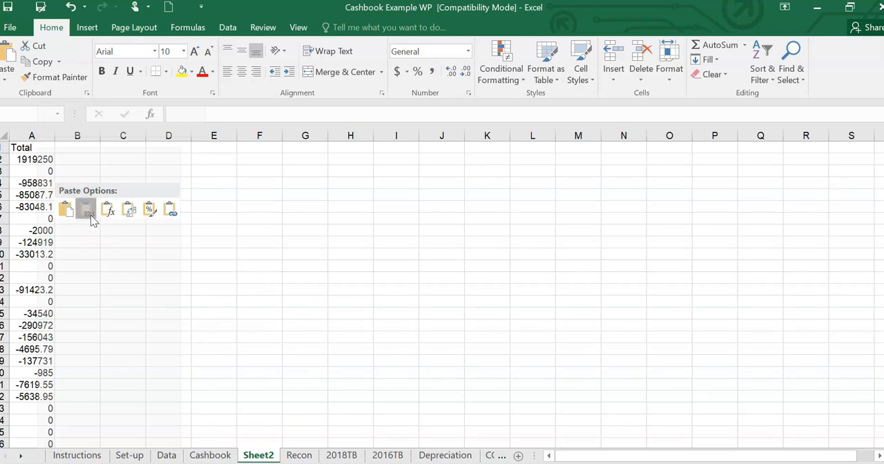
{"action": "left_click", "coordinate": [87, 211]}
{"action": "left_click", "coordinate": [153, 240]}
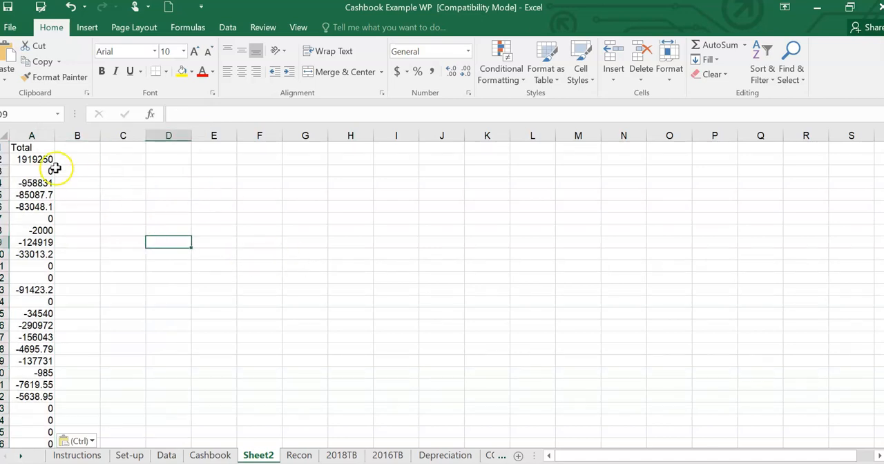
- Insert a blank column before the pasted Total column on the new worksheet
{"action": "left_click", "coordinate": [32, 135]}
{"action": "right_click", "coordinate": [33, 136]}
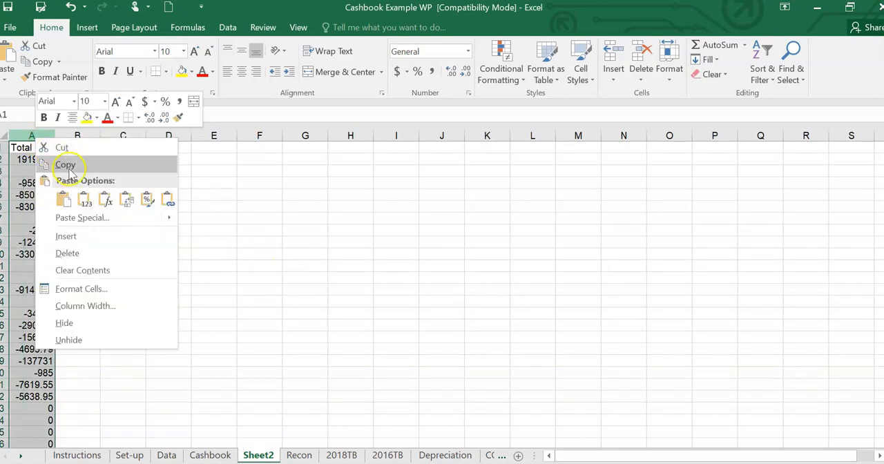
{"action": "left_click", "coordinate": [68, 236]}
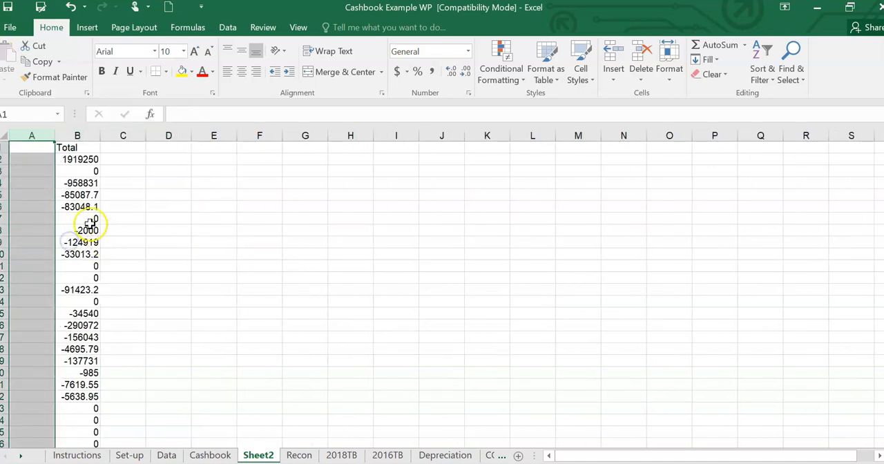
{"action": "left_click", "coordinate": [72, 207]}
{"action": "right_click", "coordinate": [72, 207]}
{"action": "key", "text": "Escape"}
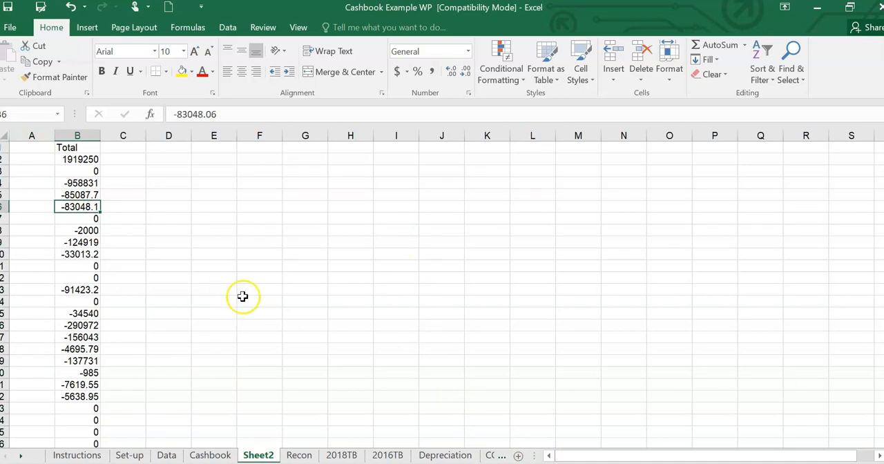
- Copy the Account Description column, B5:B44, from the Cashbook sheet and paste it as values starting in A1 of Sheet2
{"action": "left_click", "coordinate": [211, 456]}
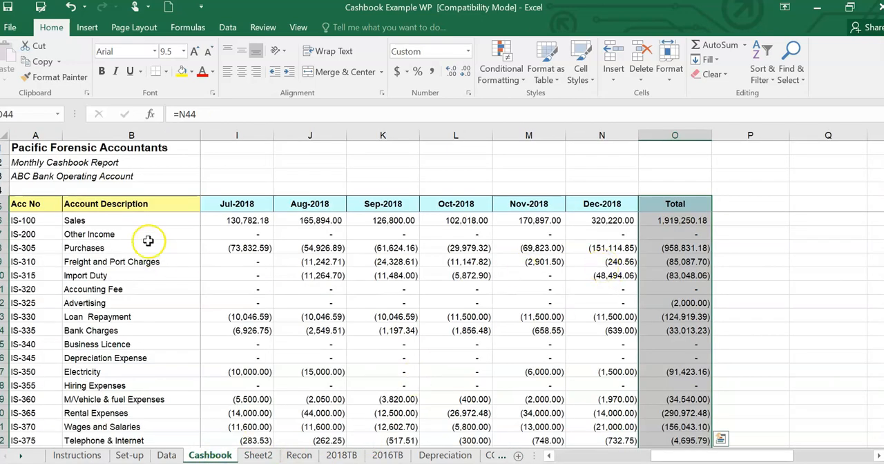
{"action": "left_click_drag", "start_coordinate": [149, 204], "coordinate": [158, 423]}
{"action": "right_click", "coordinate": [147, 275]}
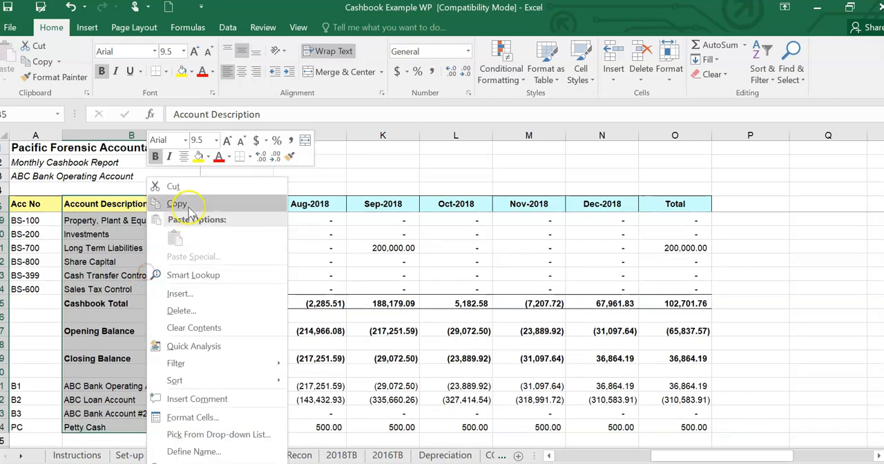
{"action": "left_click", "coordinate": [177, 203]}
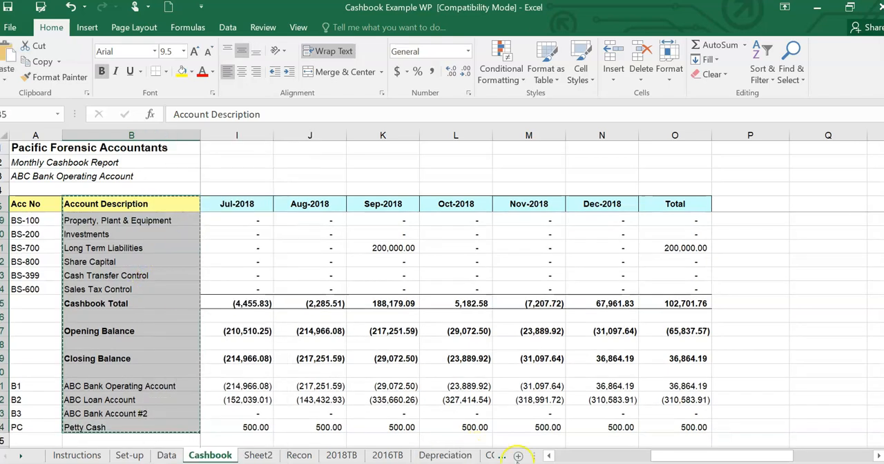
{"action": "left_click", "coordinate": [249, 457]}
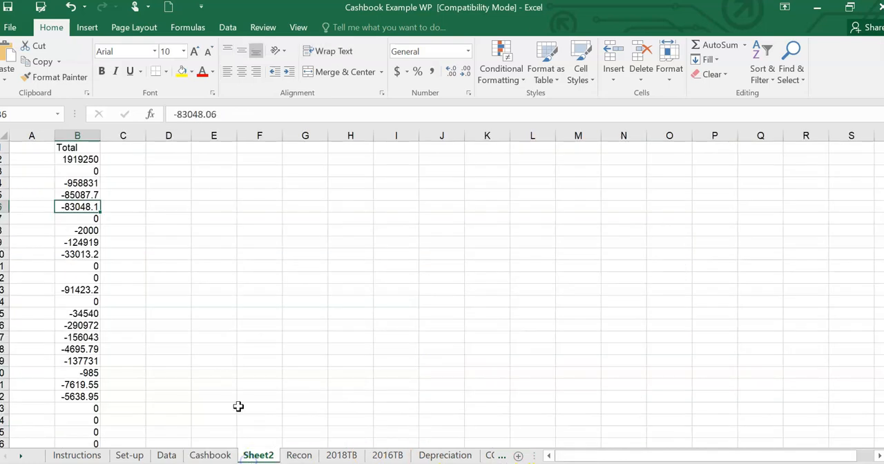
{"action": "left_click", "coordinate": [34, 145]}
{"action": "right_click", "coordinate": [35, 147]}
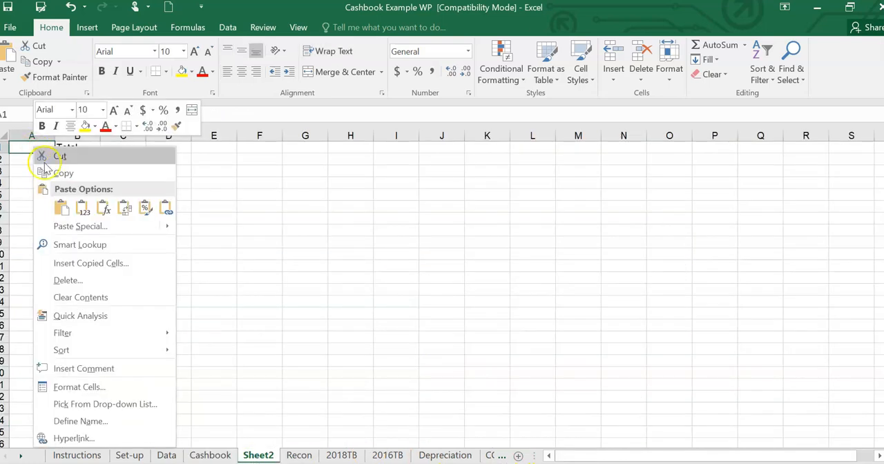
{"action": "left_click", "coordinate": [83, 211]}
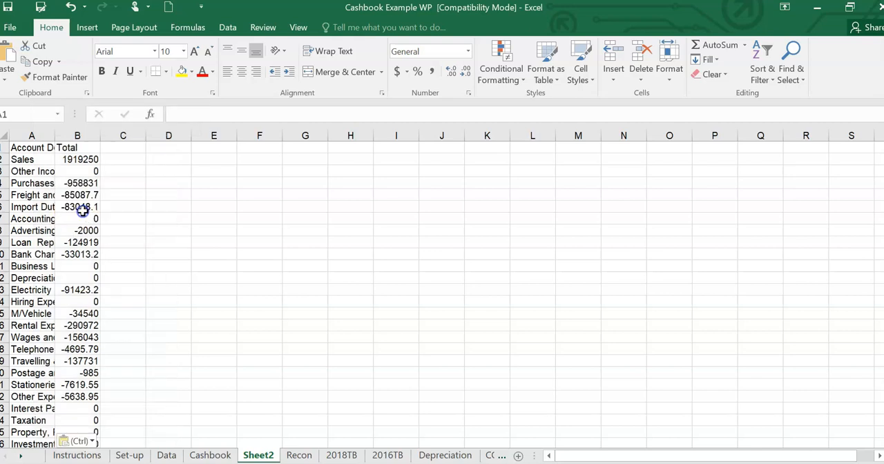
{"action": "left_click", "coordinate": [154, 221]}
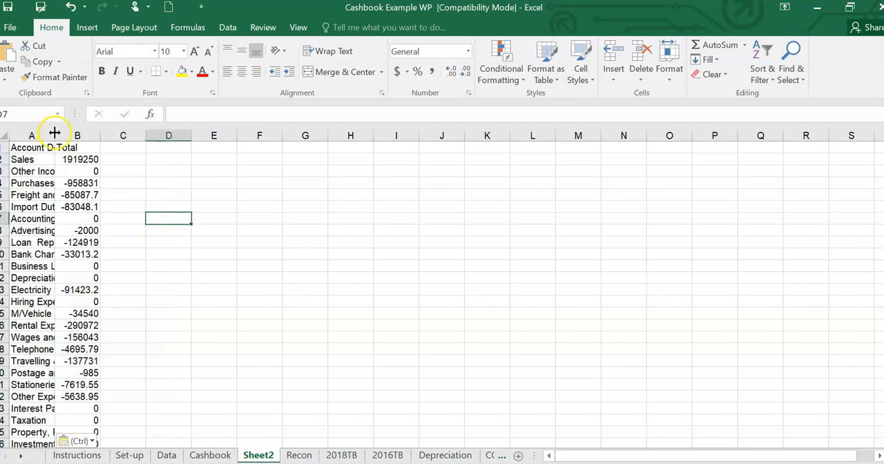
- Autofit columns A and B on Sheet2 to show the full account descriptions and totals
{"action": "double_click", "coordinate": [54, 135]}
{"action": "left_click", "coordinate": [320, 333]}
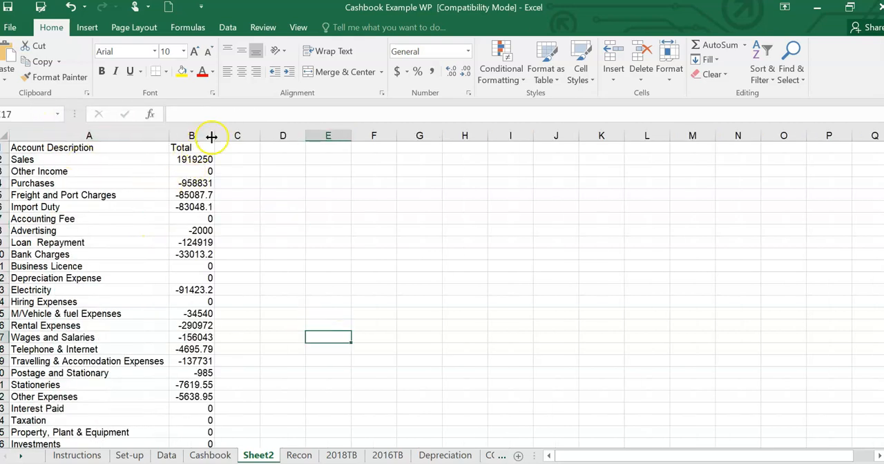
{"action": "double_click", "coordinate": [214, 136]}
{"action": "left_click_drag", "start_coordinate": [267, 298], "coordinate": [269, 293]}
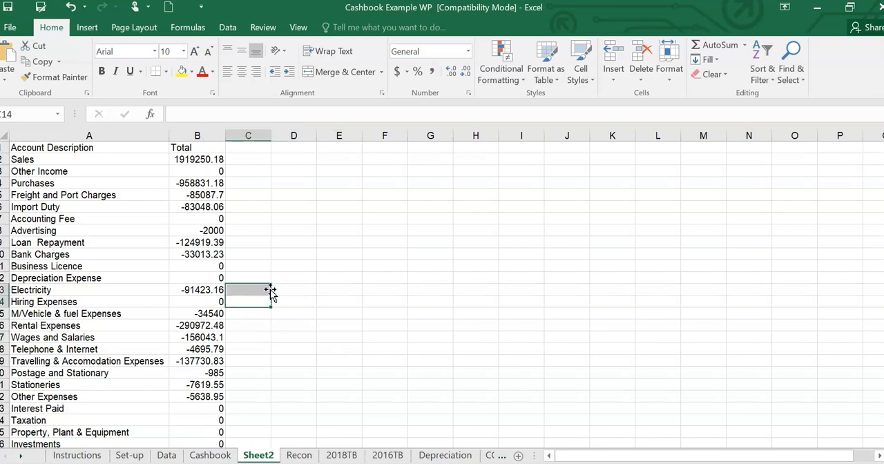
{"action": "left_click", "coordinate": [255, 374]}
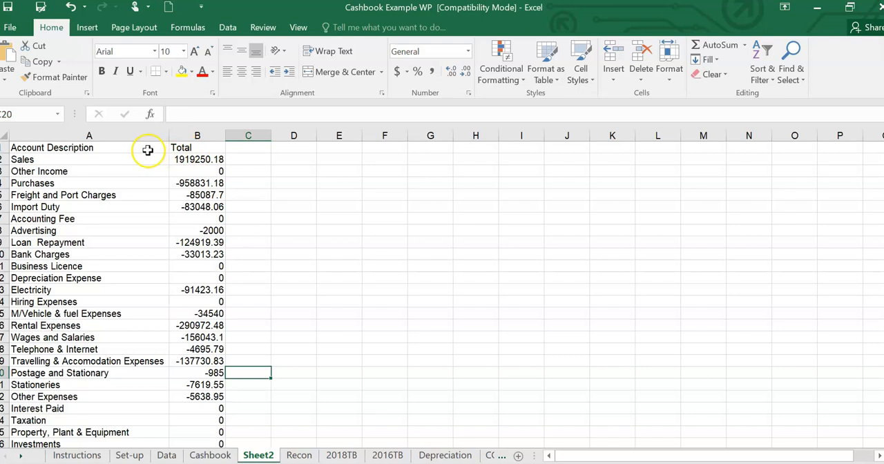
- Review the extracted account list on Sheet2 against the Total column of the Cashbook report
{"action": "left_click", "coordinate": [38, 148]}
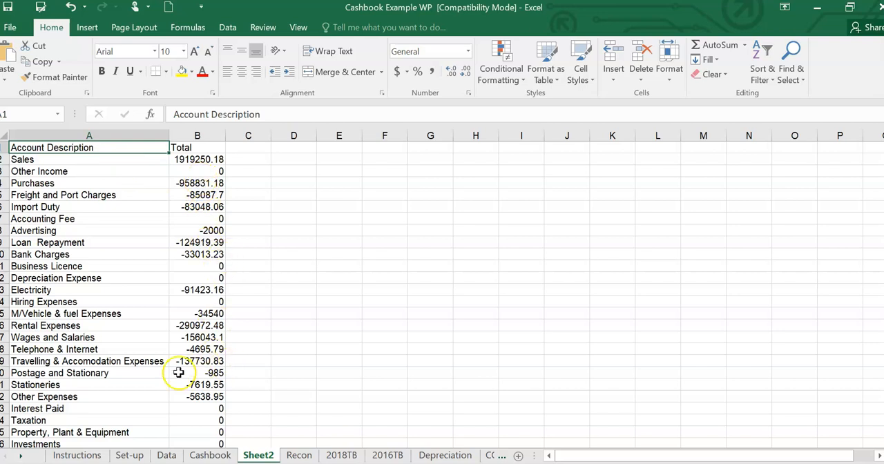
{"action": "scroll", "coordinate": [256, 292], "scroll_direction": "down", "scroll_amount": 8}
{"action": "scroll", "coordinate": [263, 284], "scroll_direction": "down", "scroll_amount": 1}
{"action": "scroll", "coordinate": [241, 247], "scroll_direction": "up", "scroll_amount": 9}
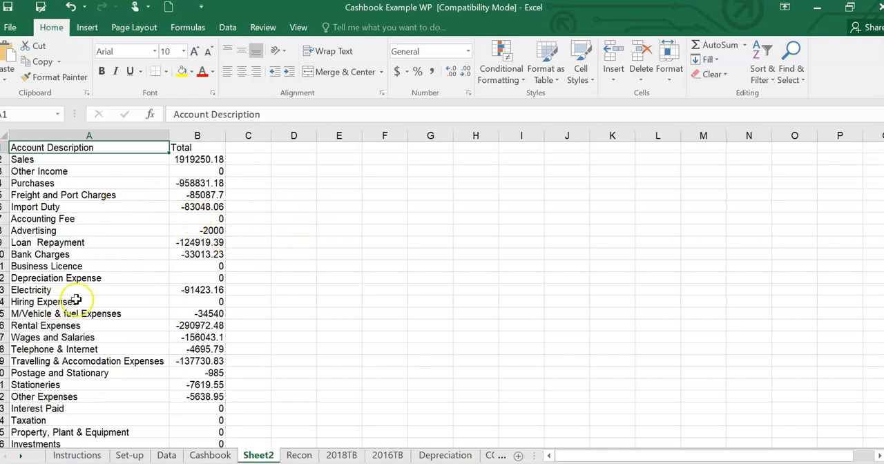
{"action": "left_click", "coordinate": [210, 455]}
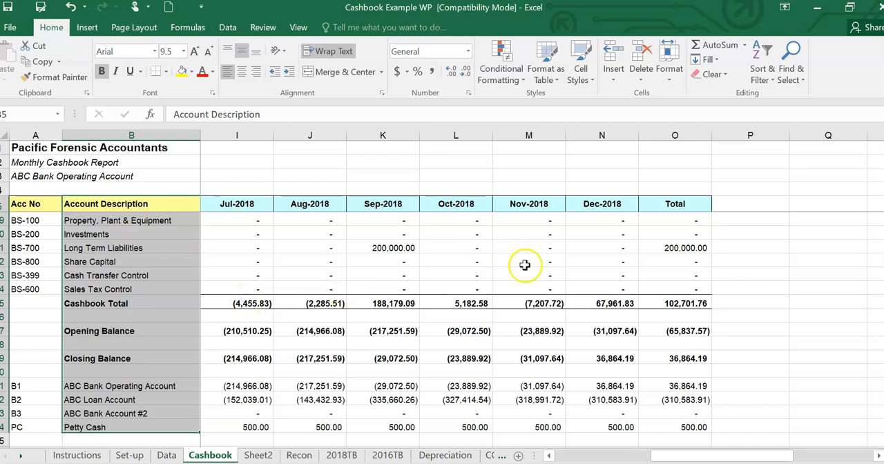
{"action": "scroll", "coordinate": [523, 256], "scroll_direction": "up", "scroll_amount": 3}
{"action": "scroll", "coordinate": [456, 310], "scroll_direction": "up", "scroll_amount": 5}
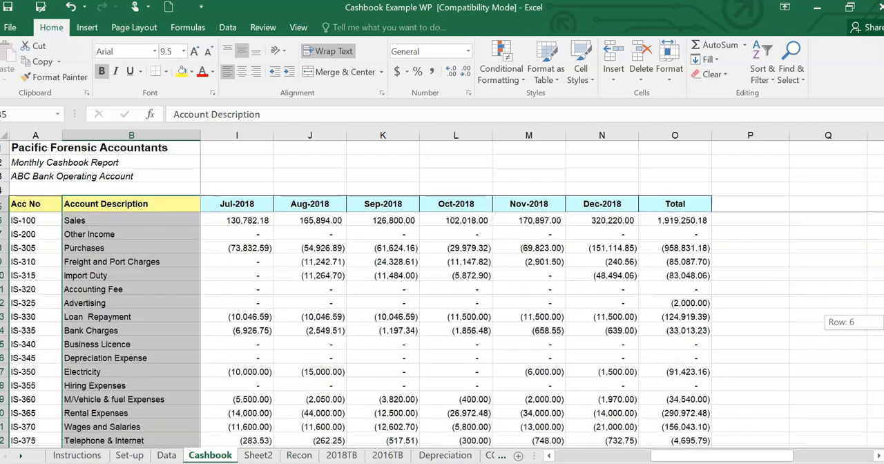
{"action": "left_click", "coordinate": [473, 284]}
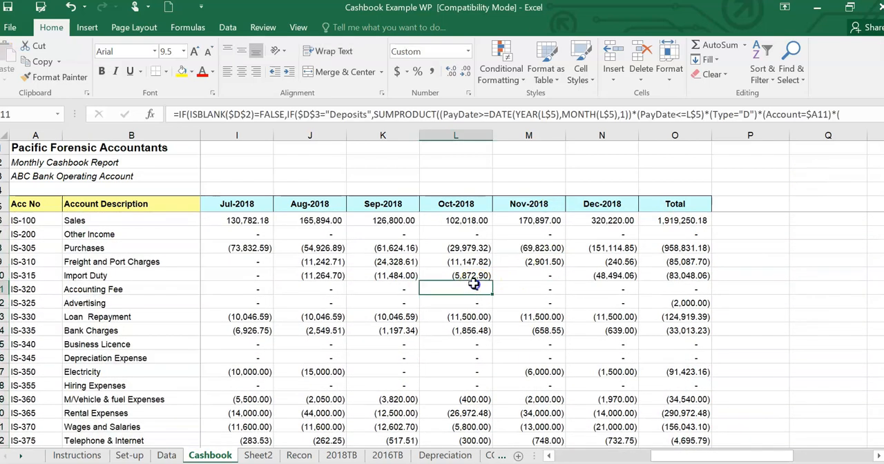
{"action": "left_click", "coordinate": [258, 455]}
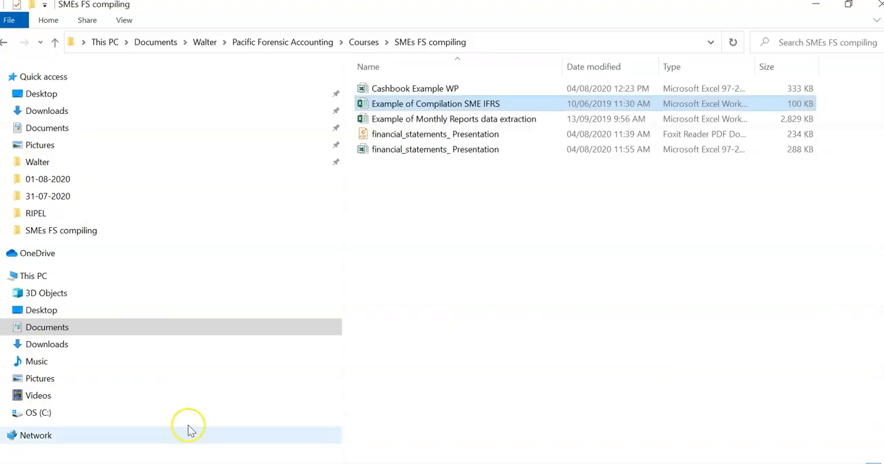
- Switch to the financial statements presentation PDF in Foxit Reader and examine its contents page, statements and accounting policy notes
{"action": "left_click", "coordinate": [430, 233]}
{"action": "double_click", "coordinate": [459, 135]}
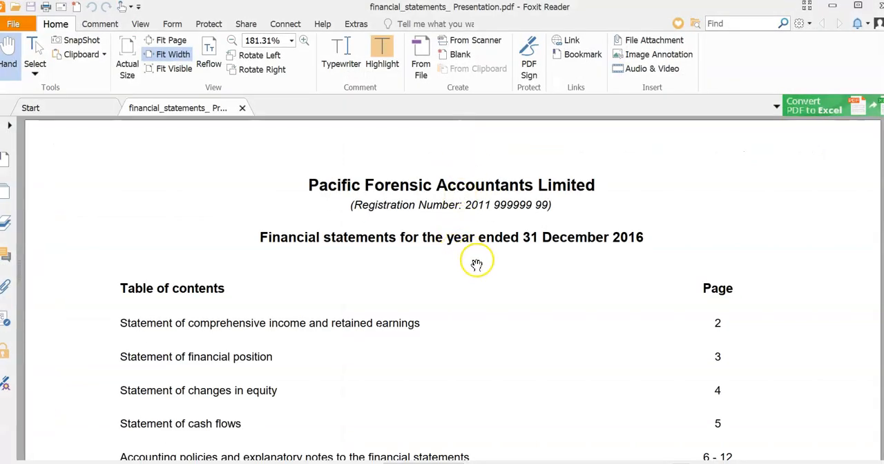
{"action": "scroll", "coordinate": [476, 264], "scroll_direction": "down", "scroll_amount": 8}
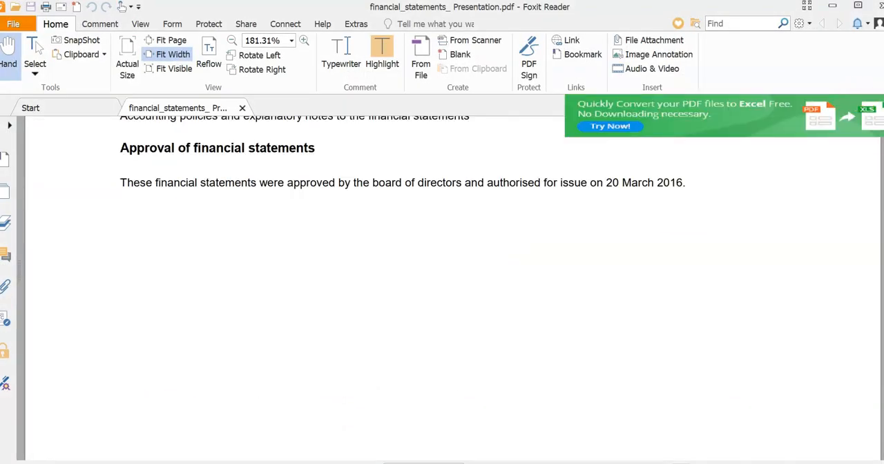
{"action": "scroll", "coordinate": [669, 198], "scroll_direction": "up", "scroll_amount": 8}
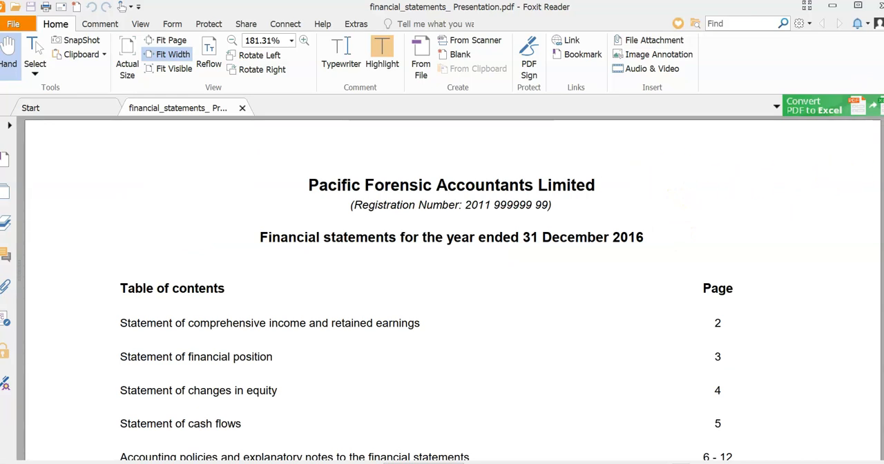
{"action": "scroll", "coordinate": [452, 290], "scroll_direction": "down", "scroll_amount": 10}
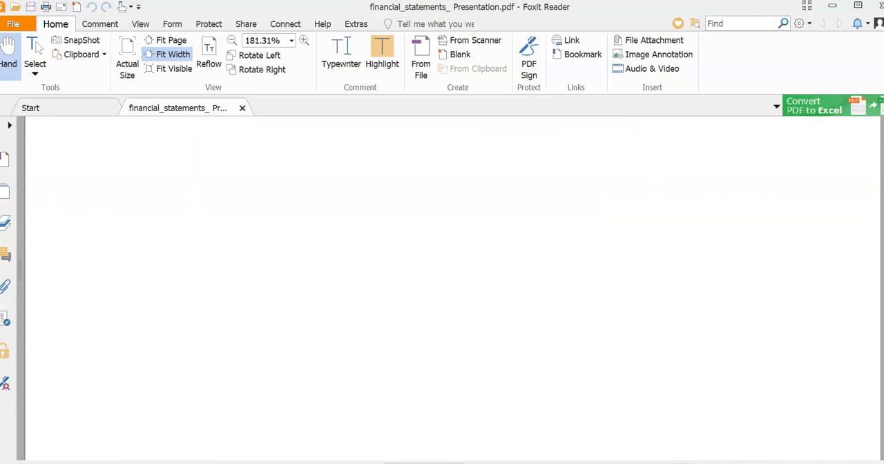
{"action": "scroll", "coordinate": [452, 290], "scroll_direction": "down", "scroll_amount": 12}
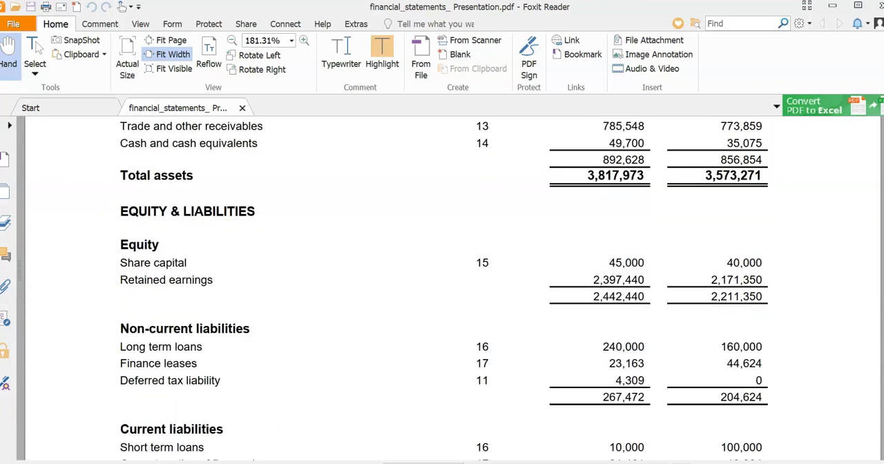
{"action": "scroll", "coordinate": [596, 270], "scroll_direction": "down", "scroll_amount": 10}
{"action": "scroll", "coordinate": [596, 270], "scroll_direction": "up", "scroll_amount": 2}
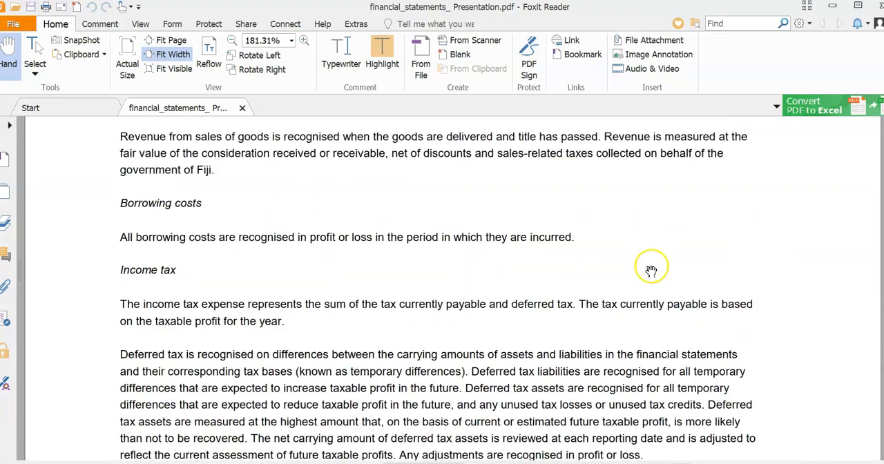
{"action": "scroll", "coordinate": [569, 281], "scroll_direction": "down", "scroll_amount": 8}
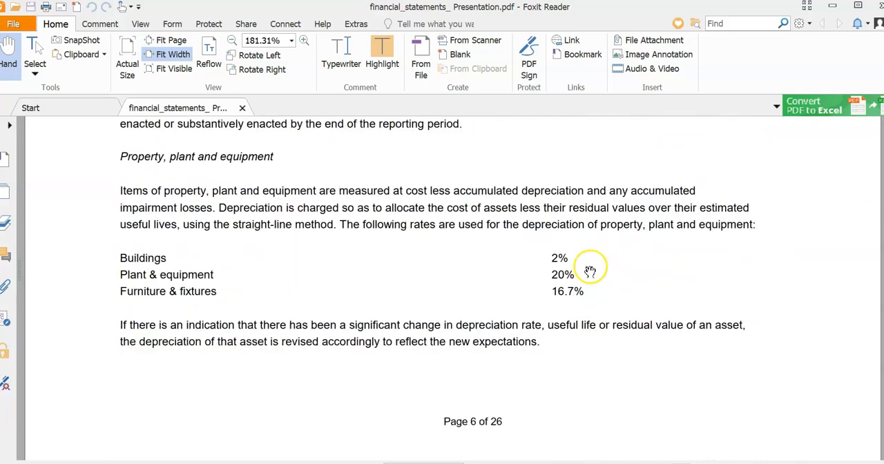
{"action": "scroll", "coordinate": [588, 283], "scroll_direction": "up", "scroll_amount": 1}
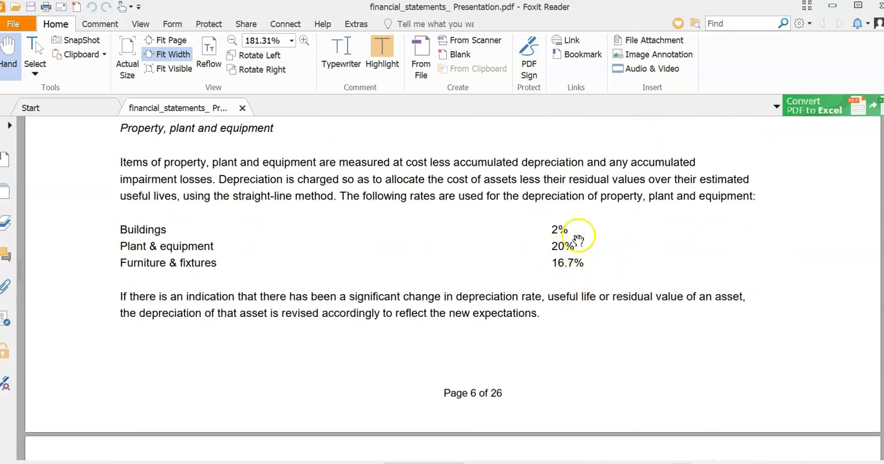
{"action": "scroll", "coordinate": [548, 252], "scroll_direction": "down", "scroll_amount": 8}
{"action": "scroll", "coordinate": [522, 296], "scroll_direction": "up", "scroll_amount": 2}
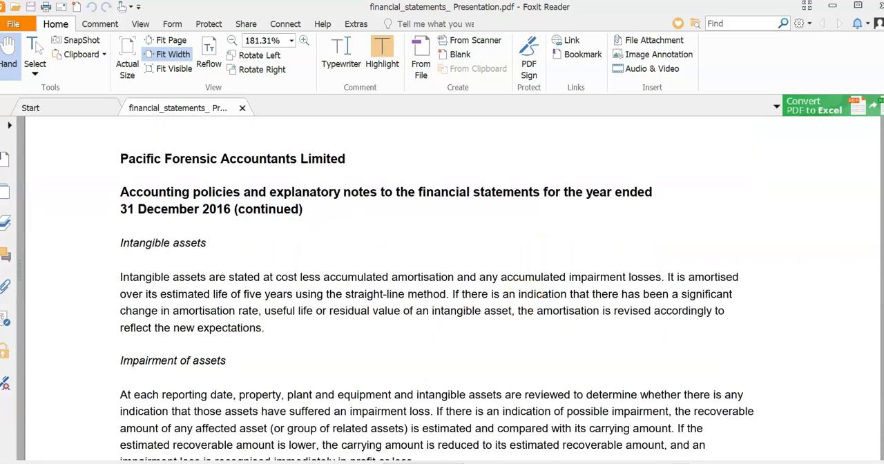
{"action": "left_click", "coordinate": [279, 461]}
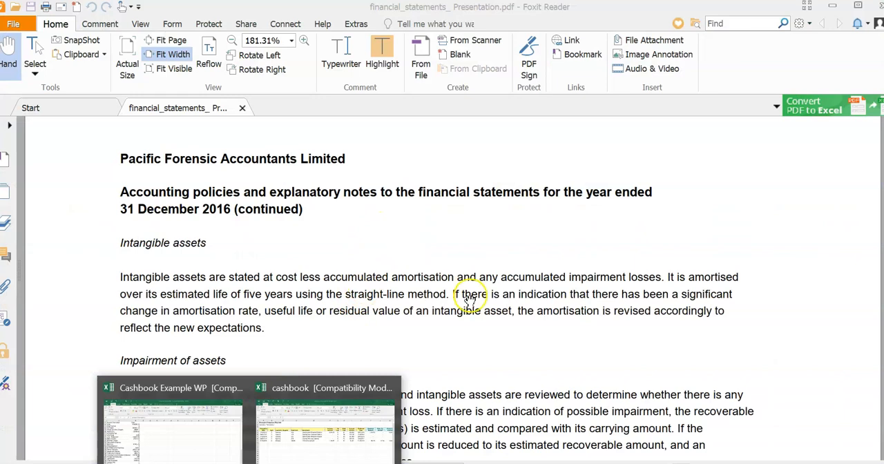
{"action": "scroll", "coordinate": [474, 301], "scroll_direction": "down", "scroll_amount": 4}
{"action": "scroll", "coordinate": [459, 290], "scroll_direction": "up", "scroll_amount": 5}
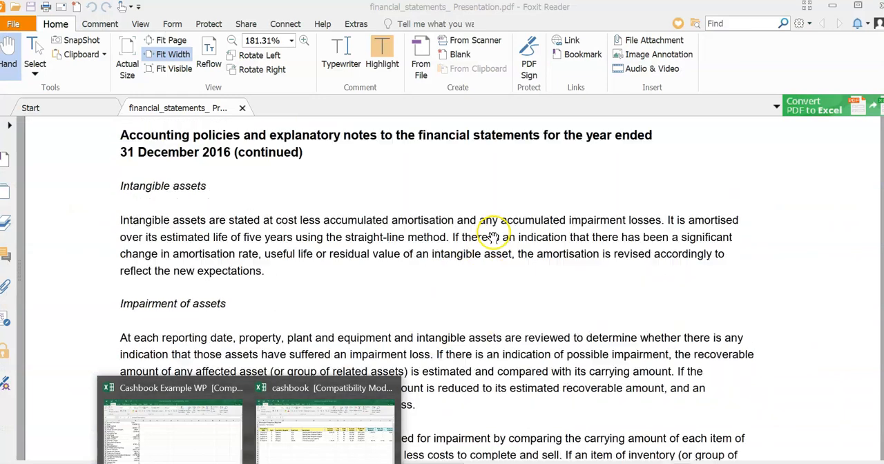
{"action": "left_click", "coordinate": [439, 233]}
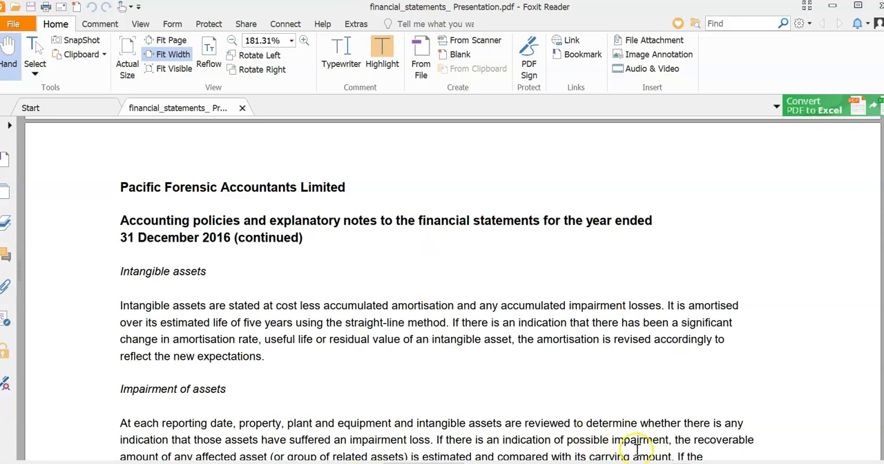
{"action": "left_click", "coordinate": [697, 462]}
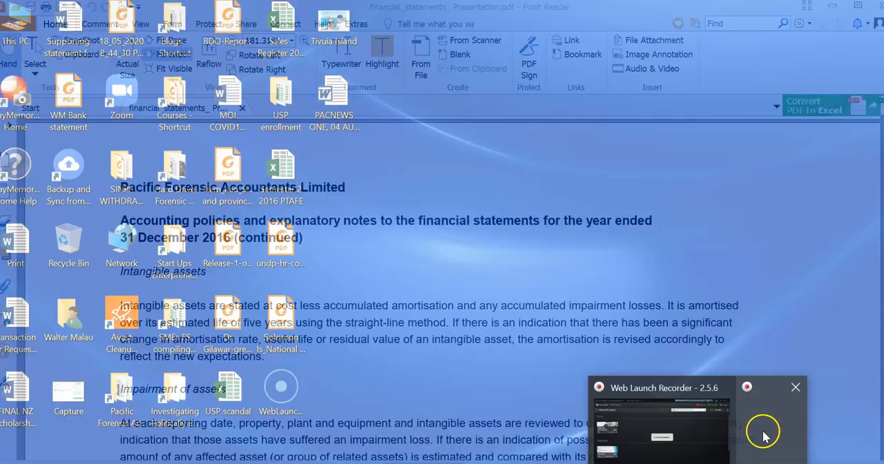